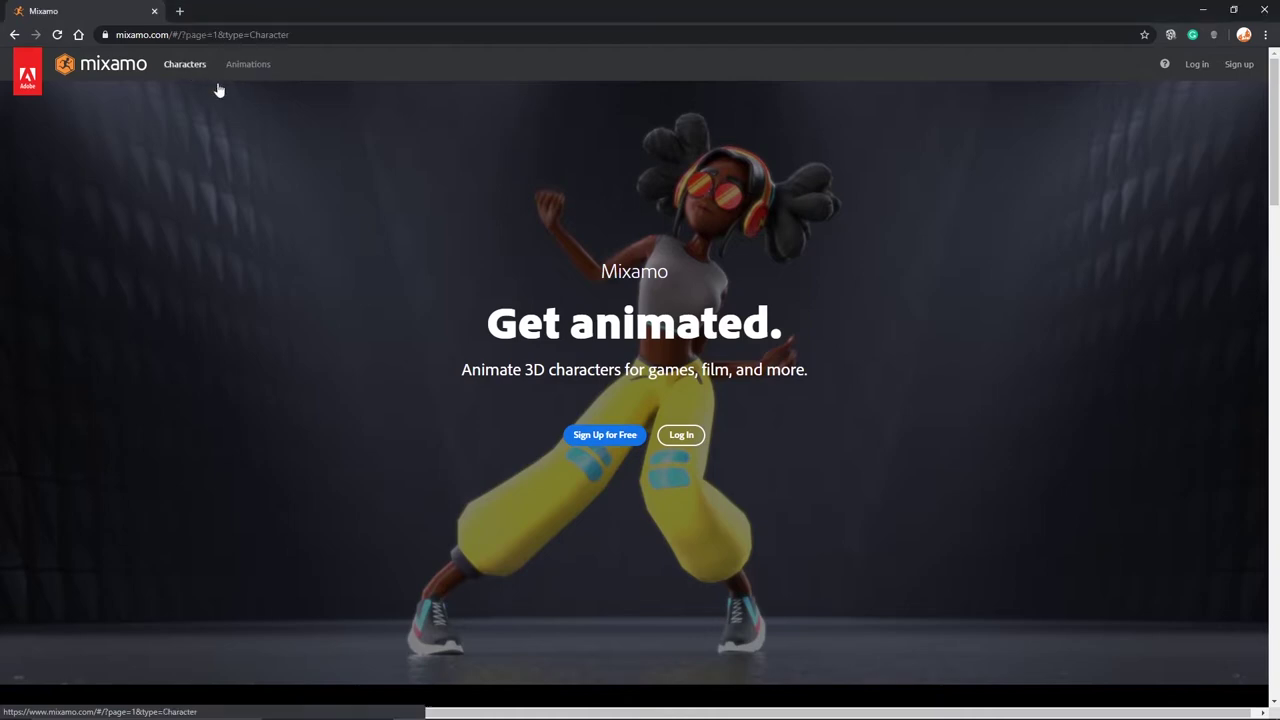
Select the Jones character from page 2 of the character library, then open the Animations library
left_click(232, 72)
scroll(423, 510, "down", 5)
left_click(305, 628)
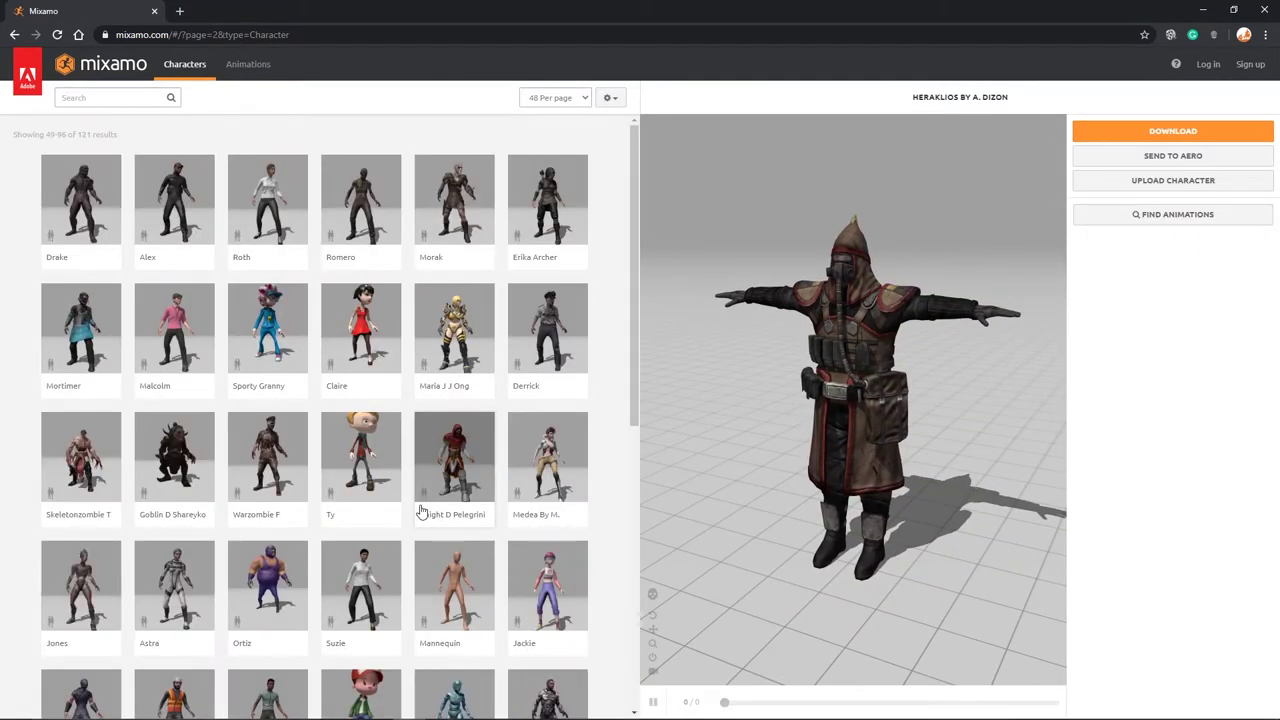
scroll(422, 512, "down", 1)
left_click(85, 452)
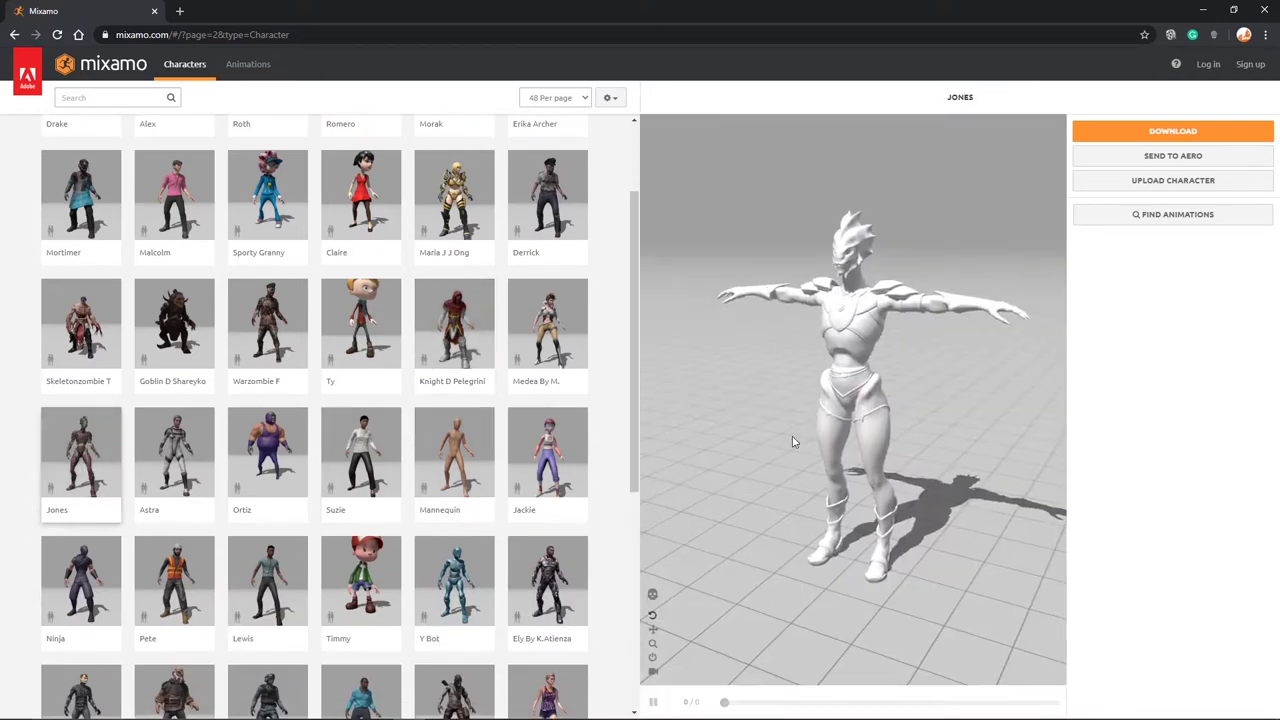
left_click_drag(740, 410, 868, 419)
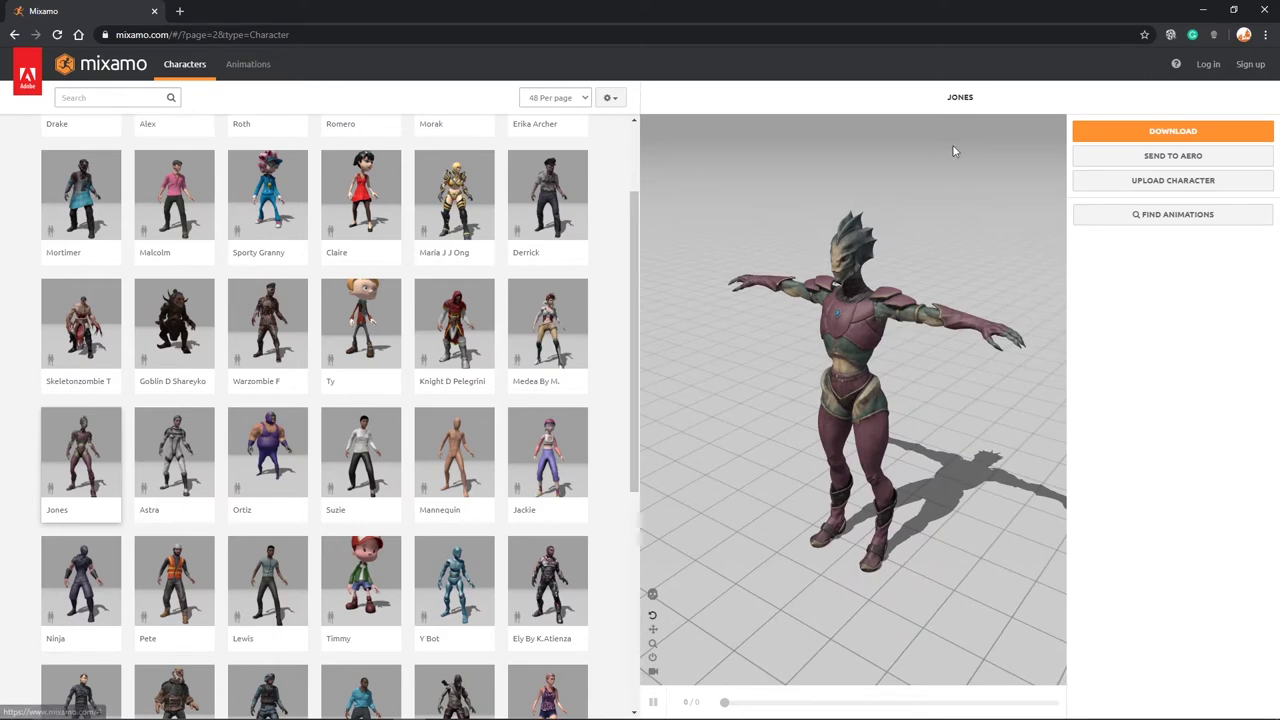
left_click(248, 64)
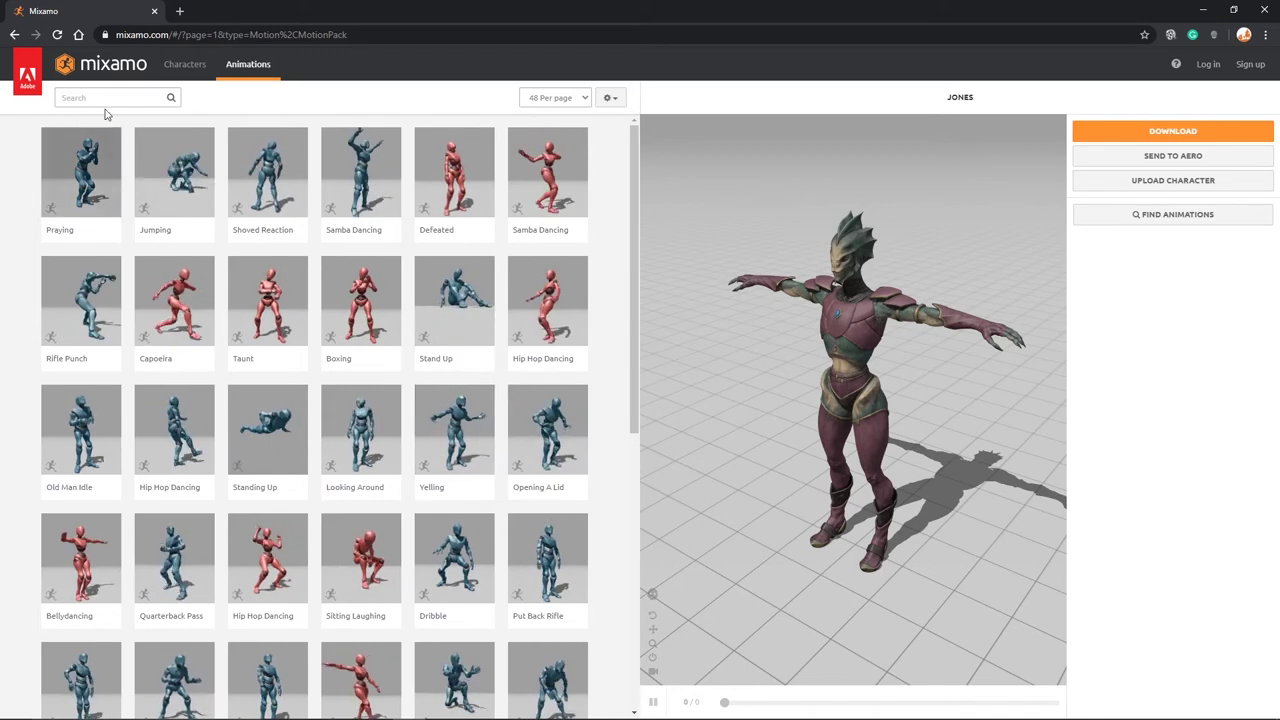
Preview Samba Dancing, Hip Hop Dancing and finally Hit Reaction on Jones
left_click(341, 176)
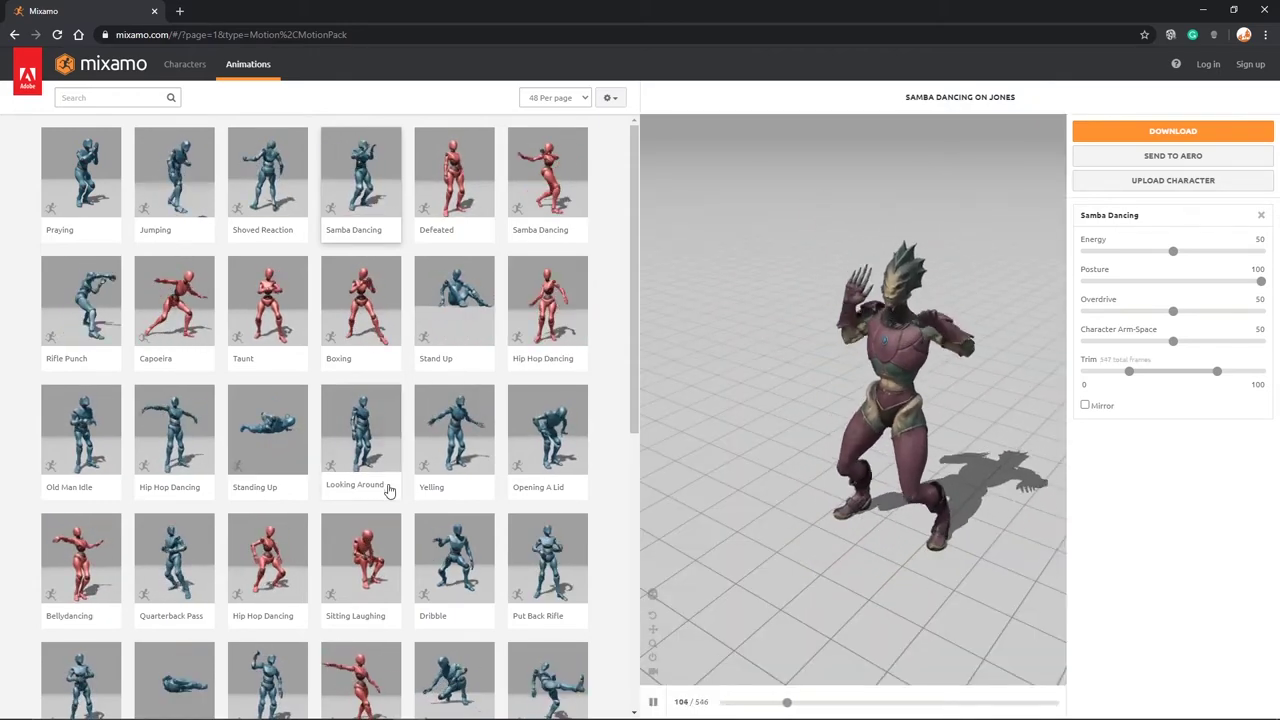
left_click(258, 563)
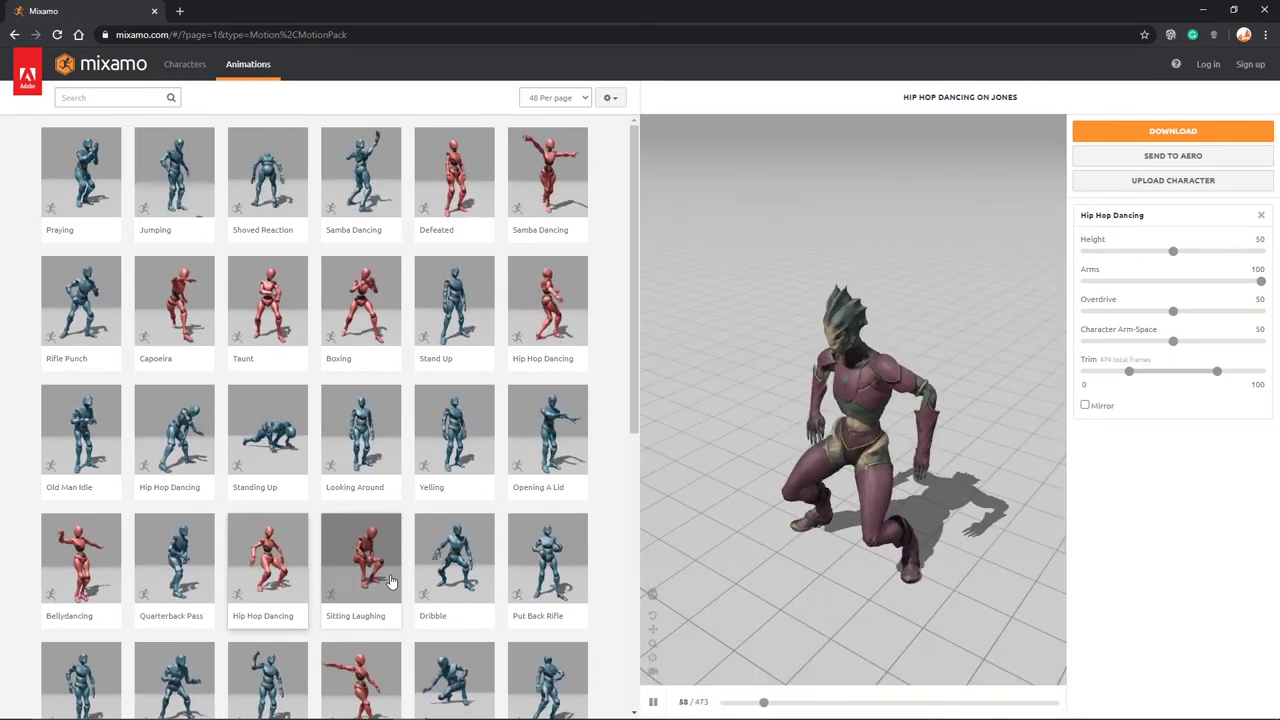
scroll(392, 583, "down", 3)
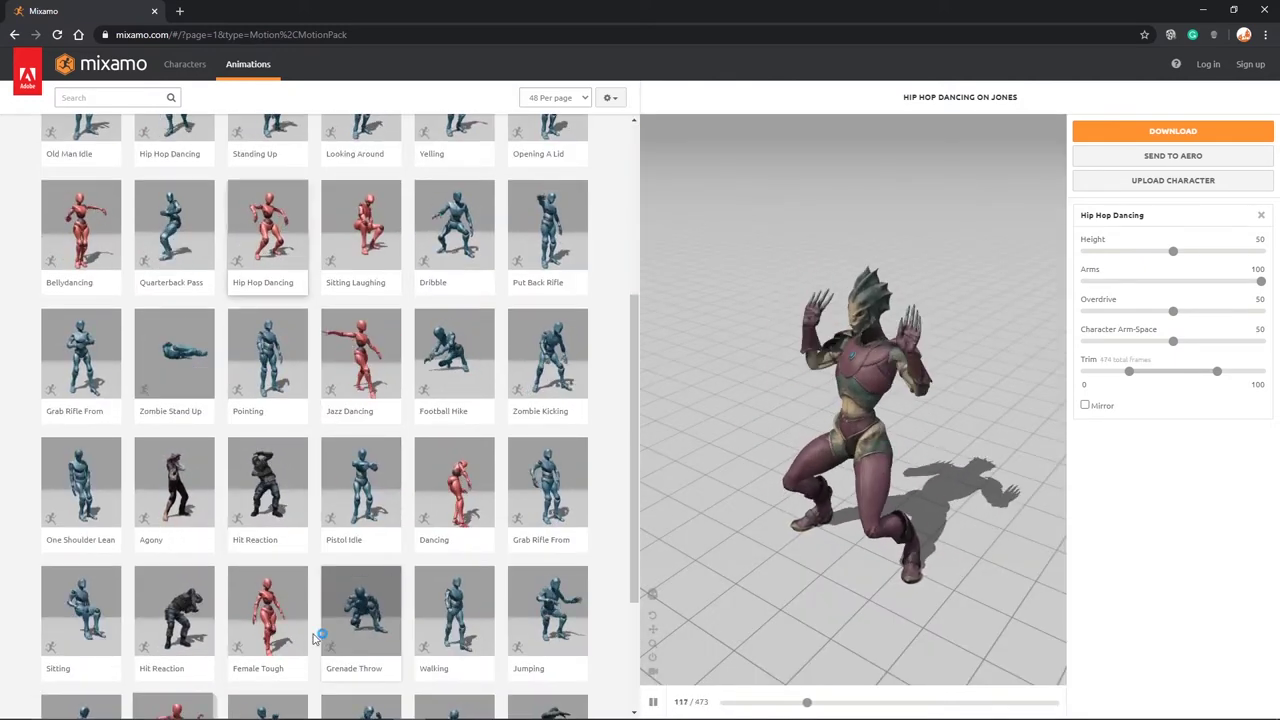
scroll(318, 605, "up", 1)
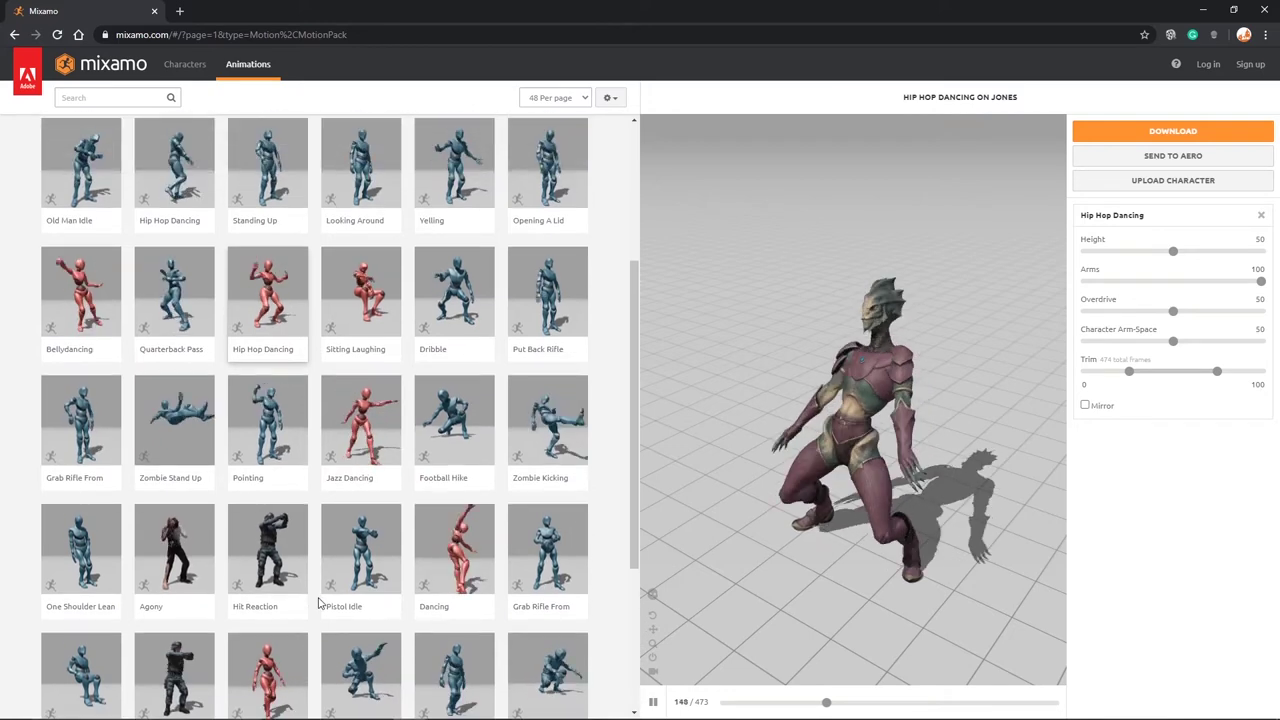
left_click(275, 557)
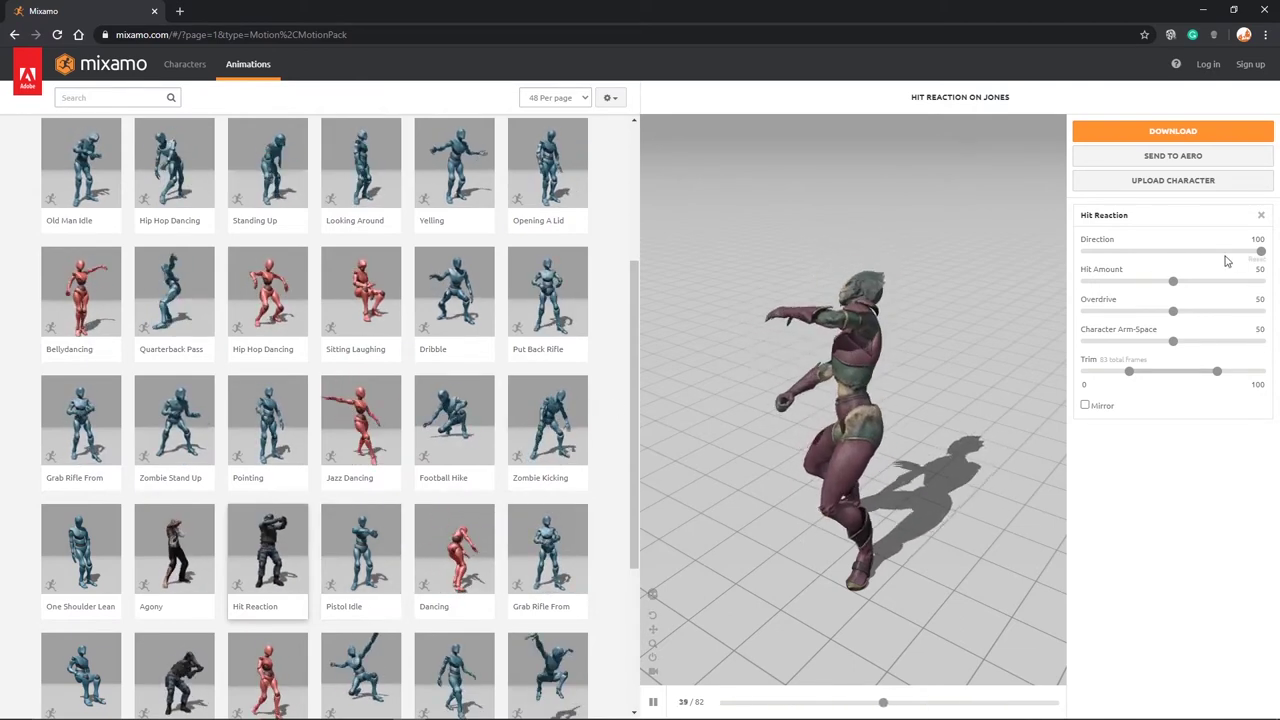
Drop the Hit Reaction Direction to 46, raise it back to 100, and set Overdrive to 100
left_click_drag(1164, 257, 1164, 255)
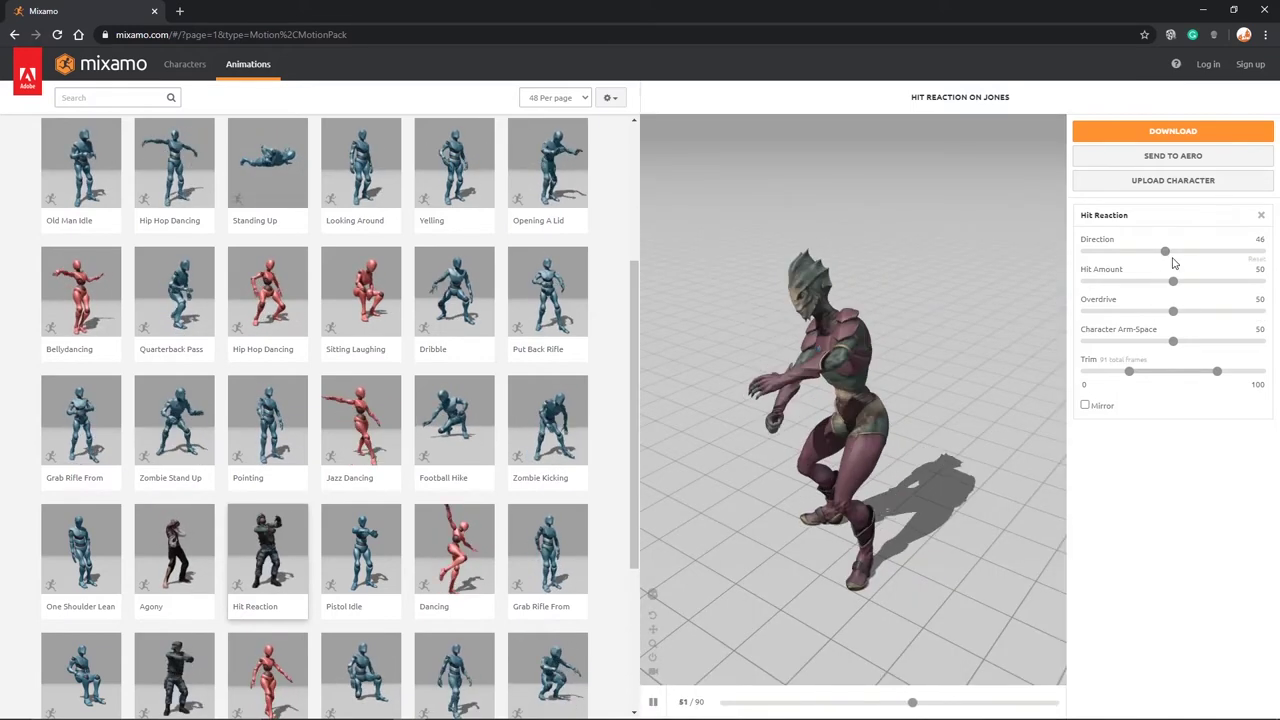
left_click_drag(1249, 257, 1264, 282)
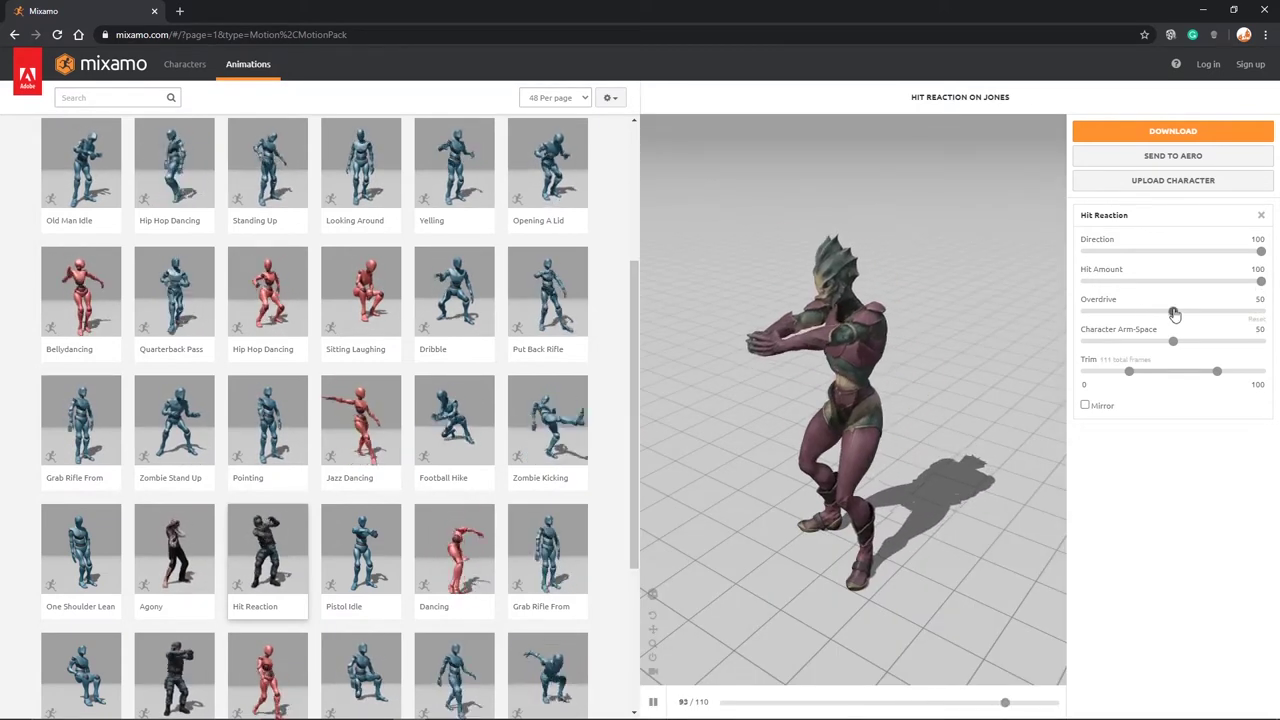
left_click_drag(1259, 313, 1265, 312)
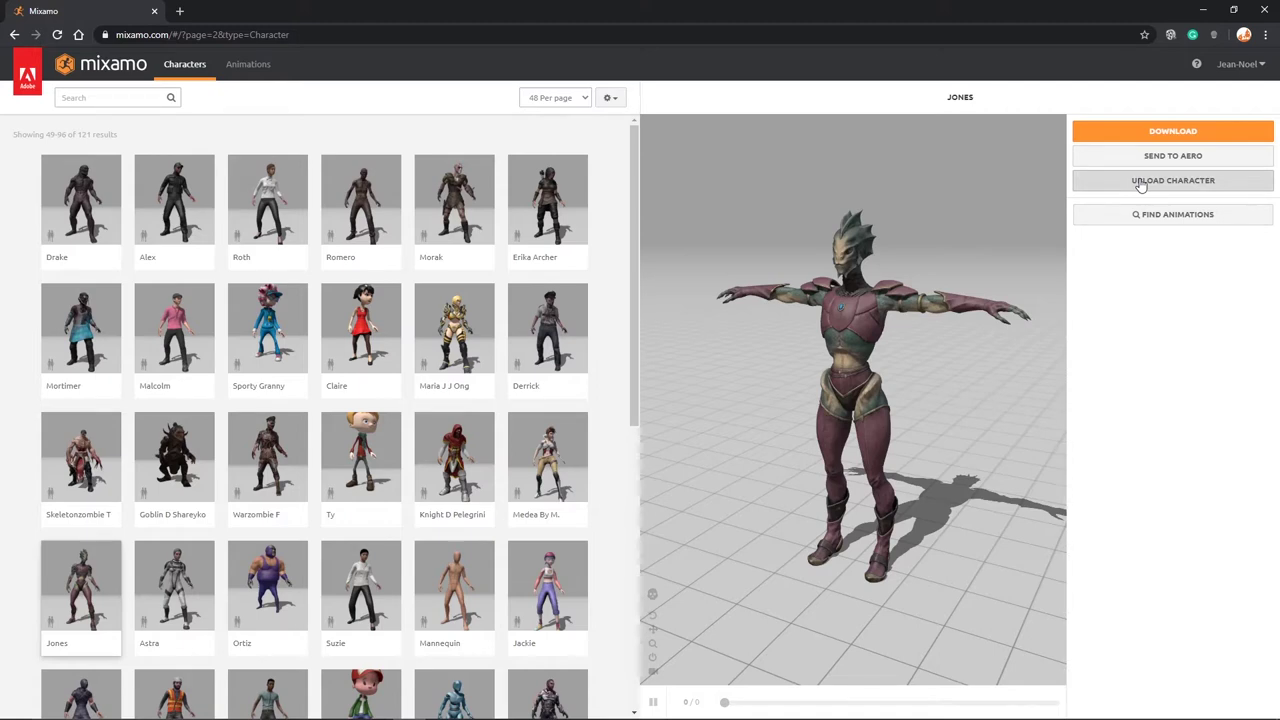
Upload the blocky hat-wearing character FBX by dropping it into the upload area
left_click(1140, 182)
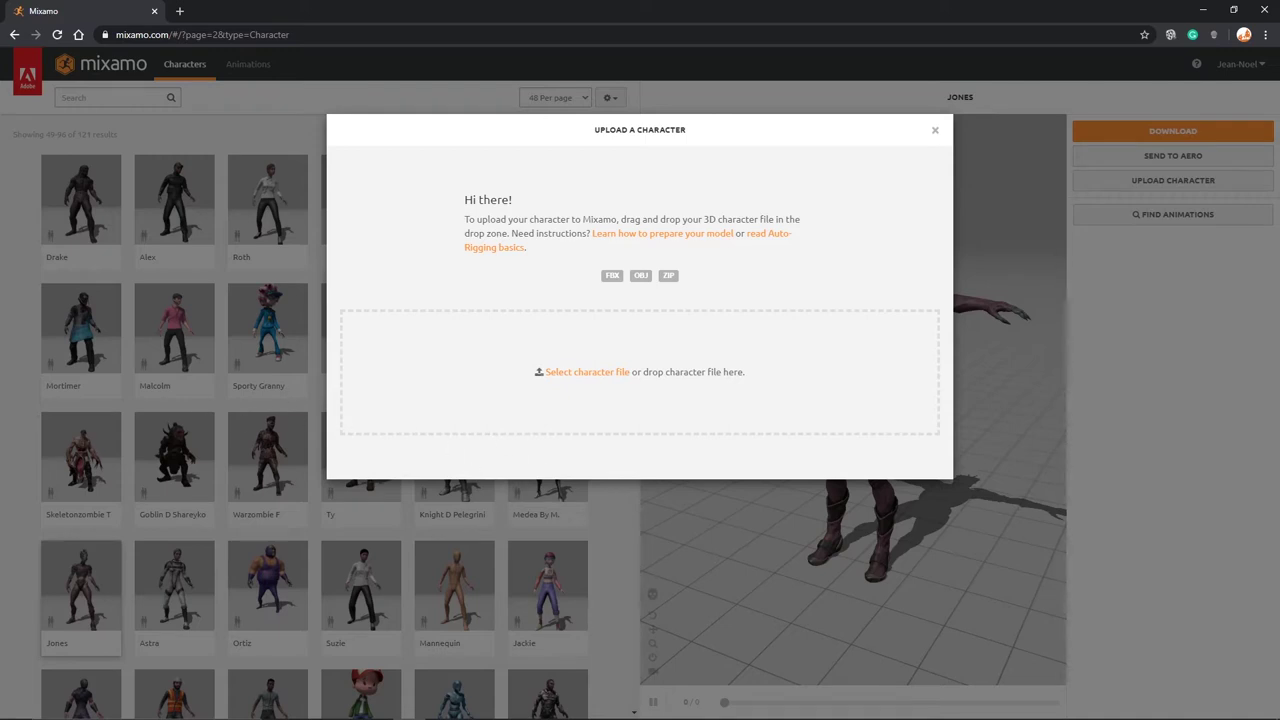
left_click_drag(192, 710, 599, 374)
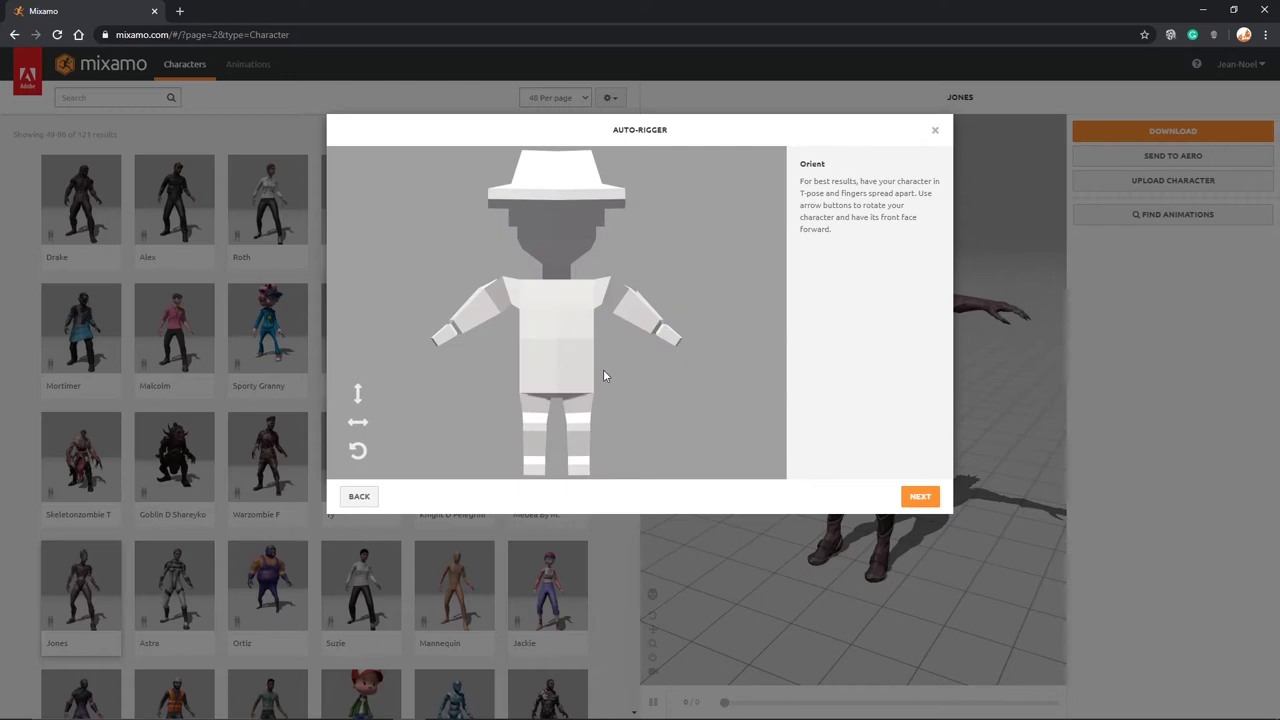
Place the chin, wrist, elbow, knee and groin markers on the uploaded character
left_click(920, 497)
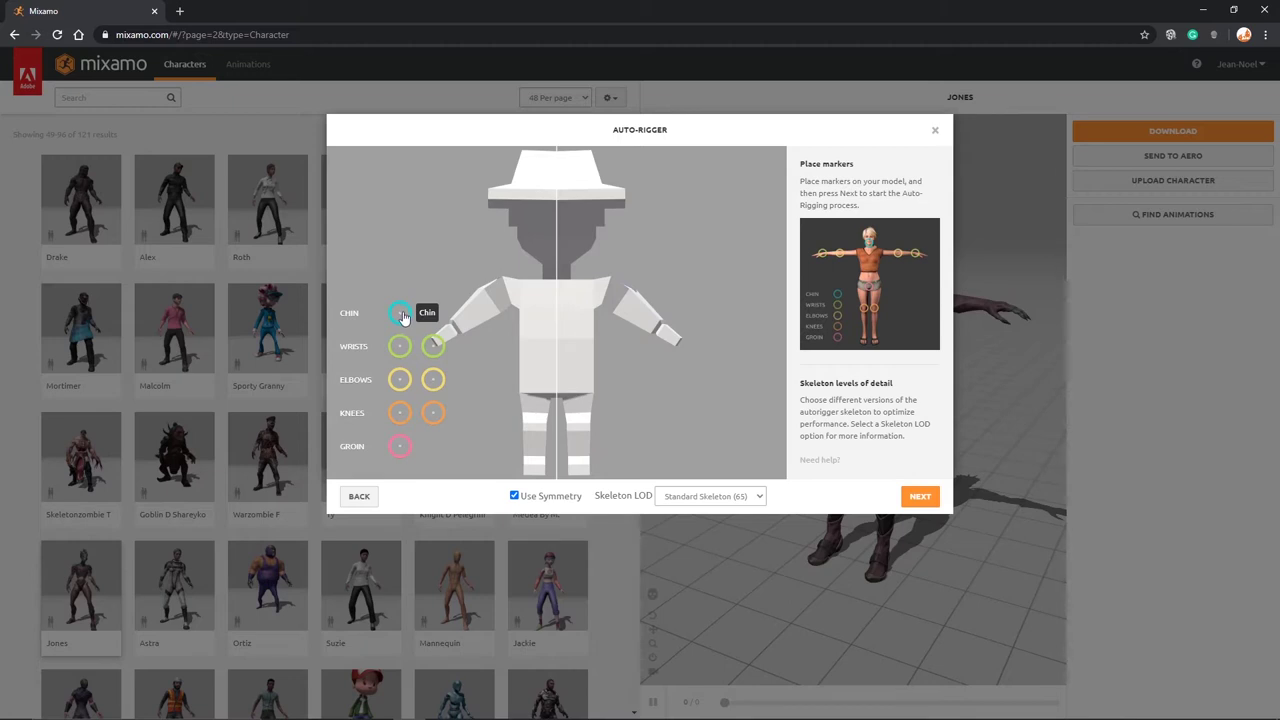
left_click_drag(399, 318, 557, 263)
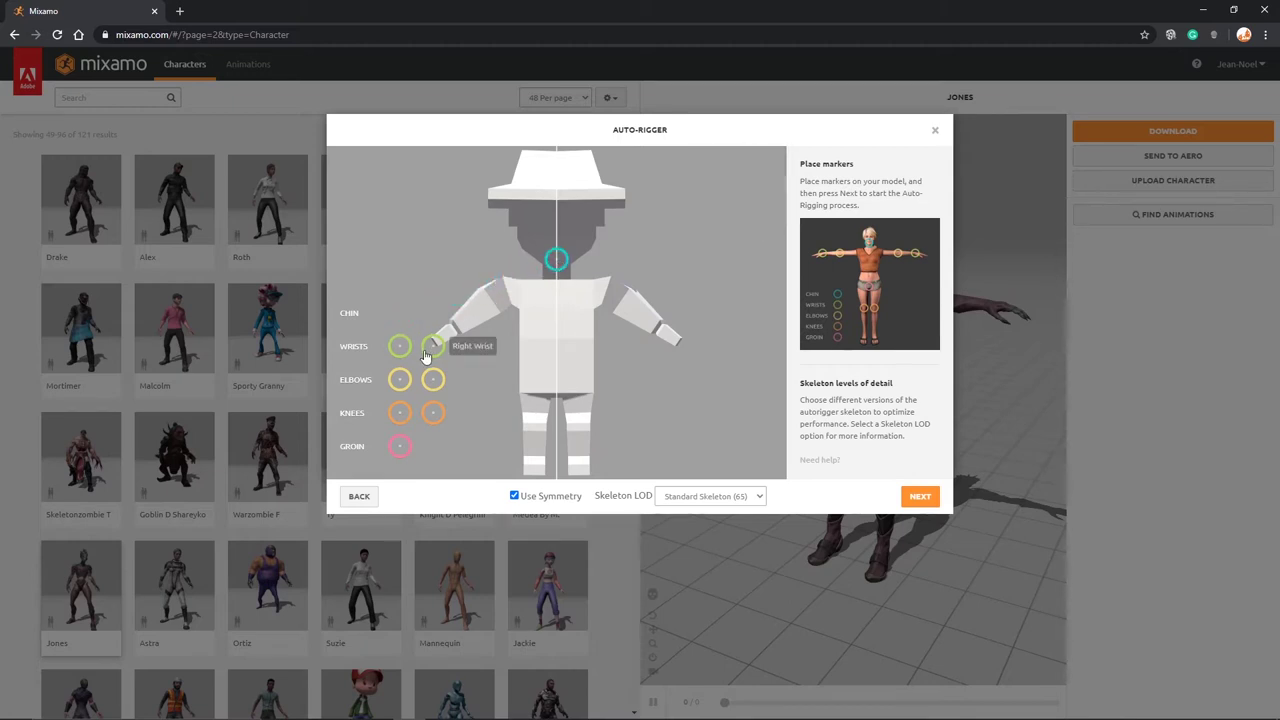
mouse_move(433, 347)
left_mouse_down()
mouse_move(558, 333)
mouse_move(452, 331)
left_mouse_up()
mouse_move(398, 381)
left_mouse_down()
mouse_move(448, 356)
mouse_move(481, 313)
left_mouse_up()
left_click_drag(398, 416, 536, 432)
mouse_move(399, 446)
left_mouse_down()
mouse_move(500, 432)
mouse_move(558, 399)
left_mouse_up()
Choose the No Fingers (25) skeleton LOD and start auto-rigging
left_click(710, 496)
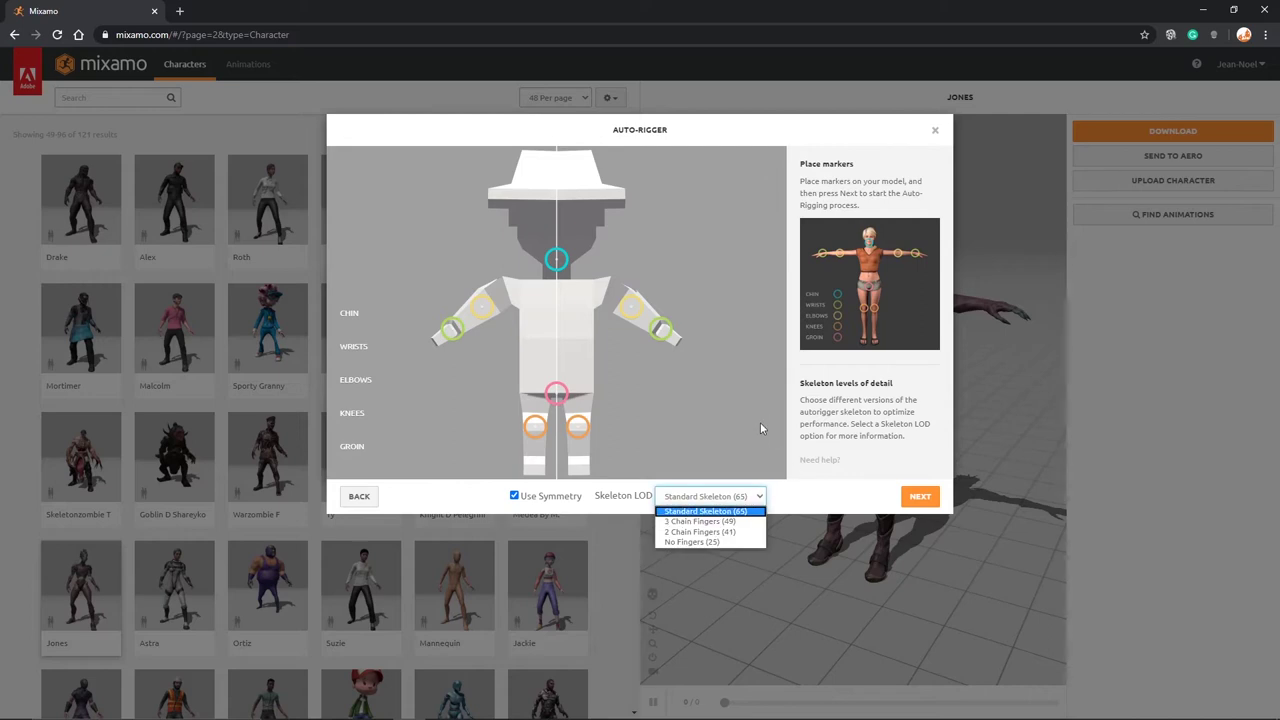
left_click(757, 427)
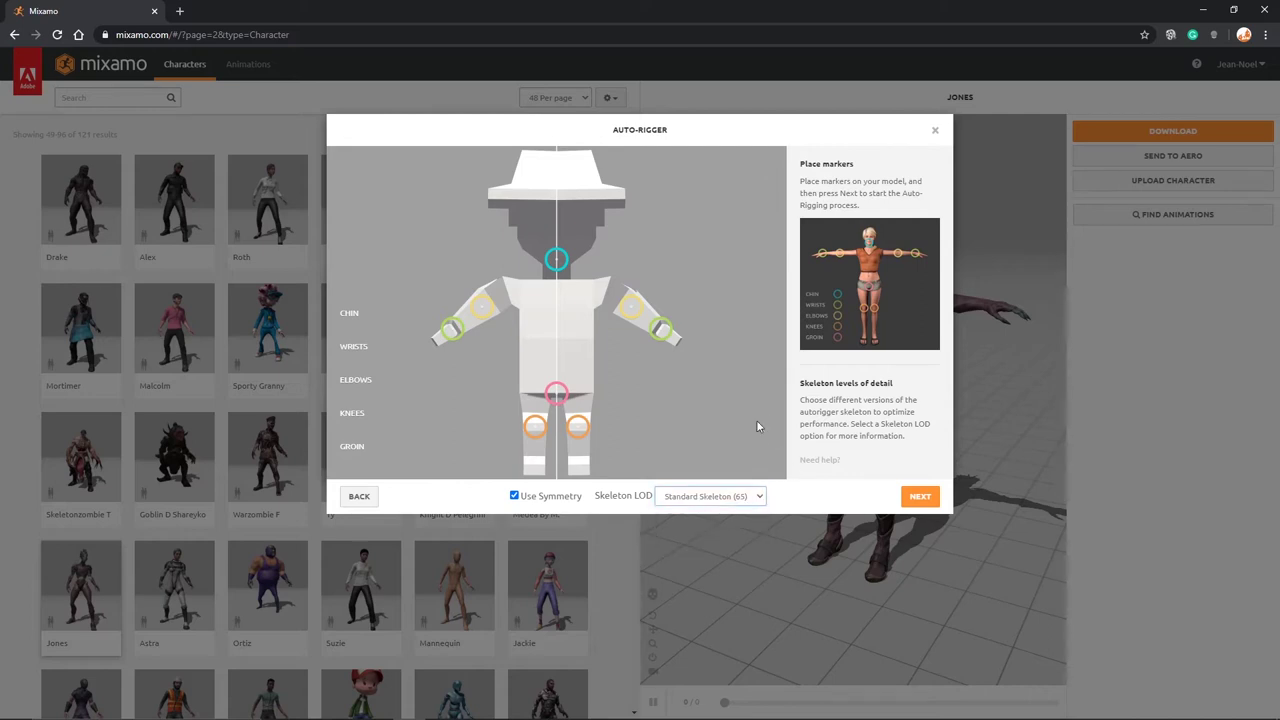
left_click(760, 498)
left_click(708, 541)
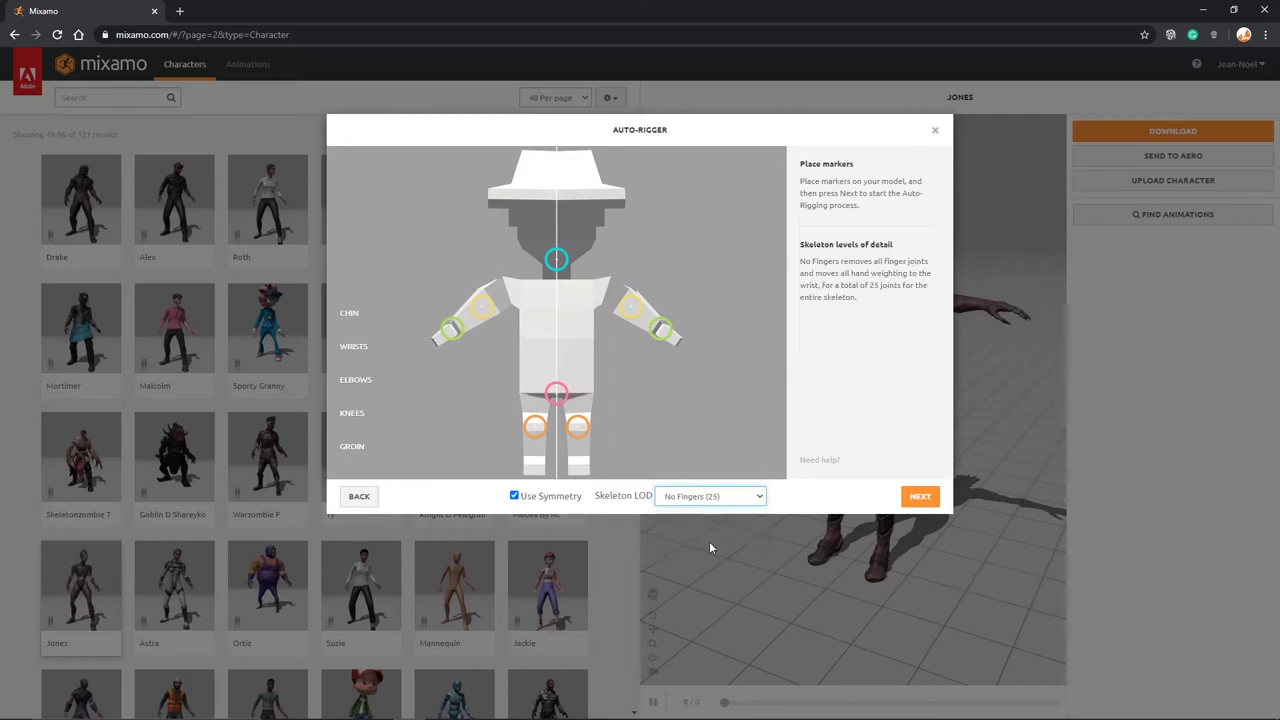
left_click(920, 497)
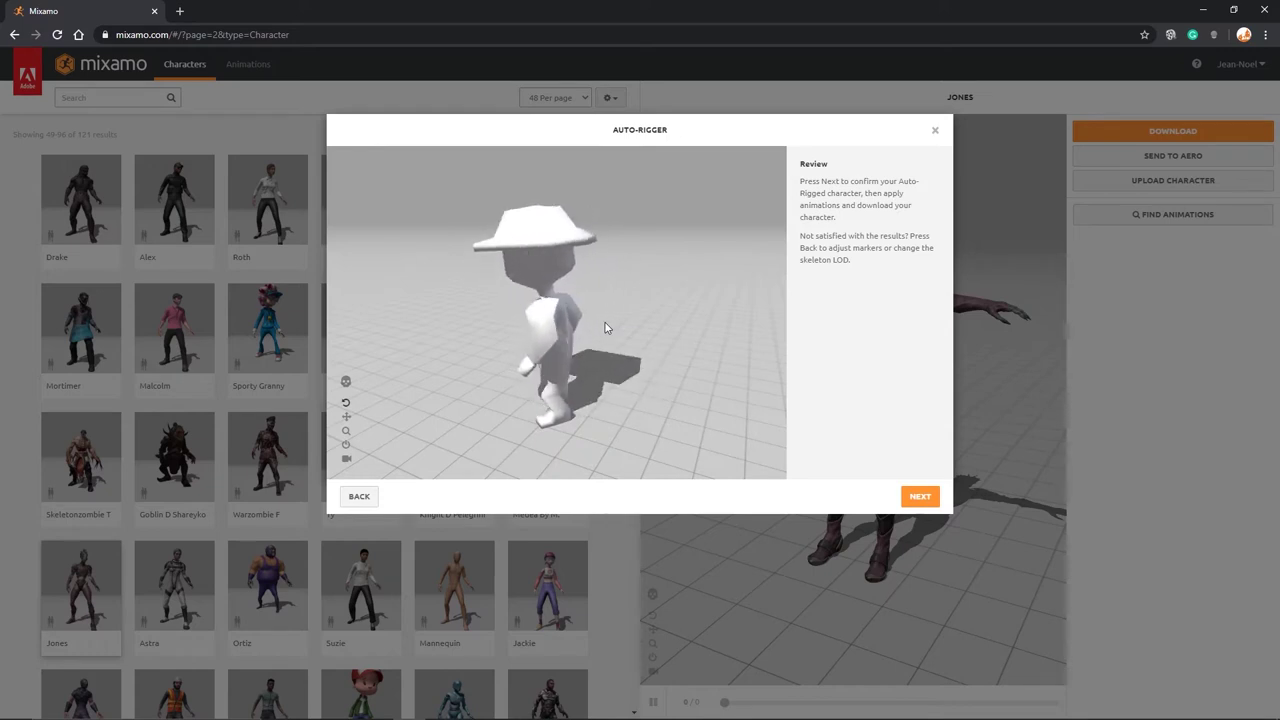
Inspect the rigged character in the Review preview and confirm the auto-rig
left_click_drag(509, 322, 549, 349)
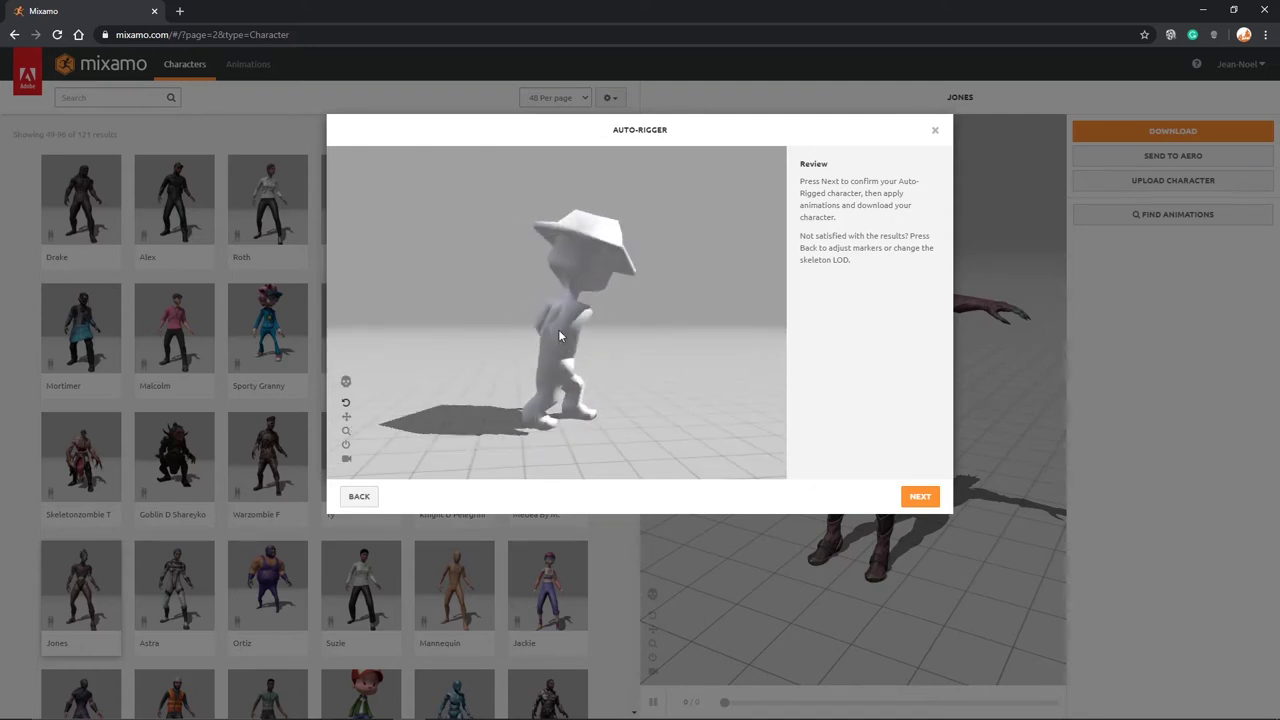
mouse_move(552, 335)
left_mouse_down()
mouse_move(557, 356)
mouse_move(549, 347)
left_mouse_up()
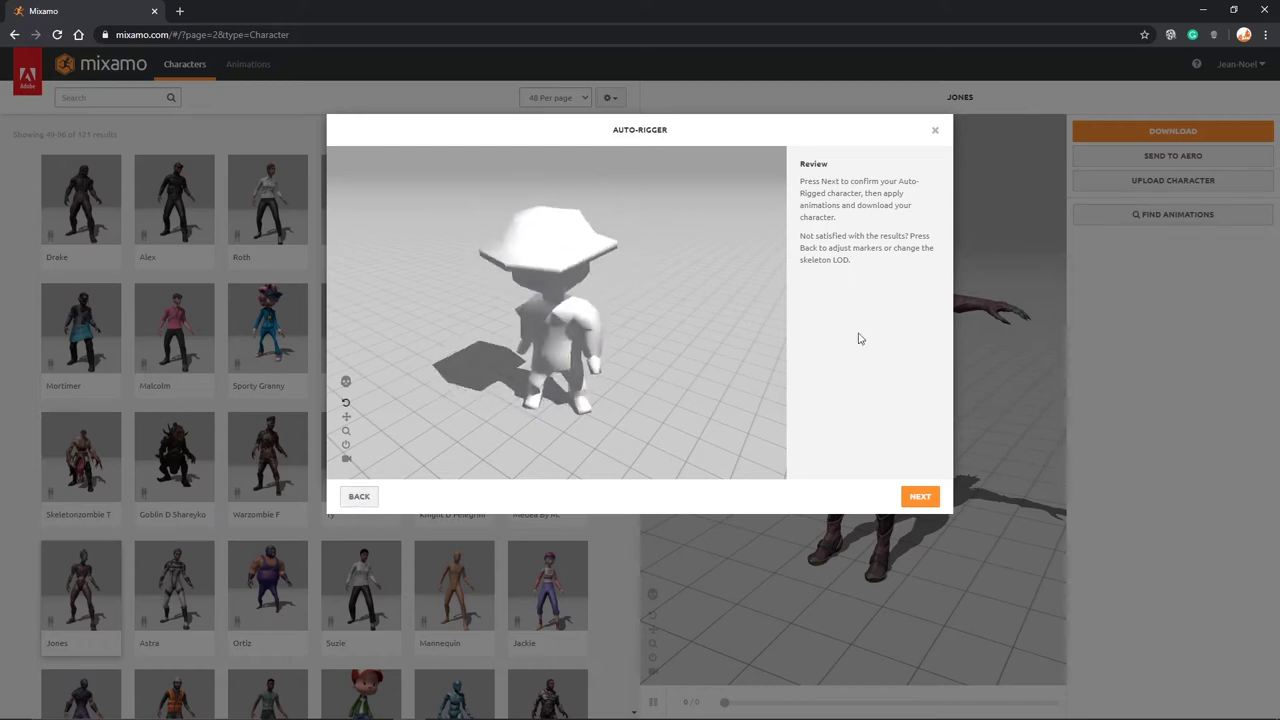
left_click(920, 497)
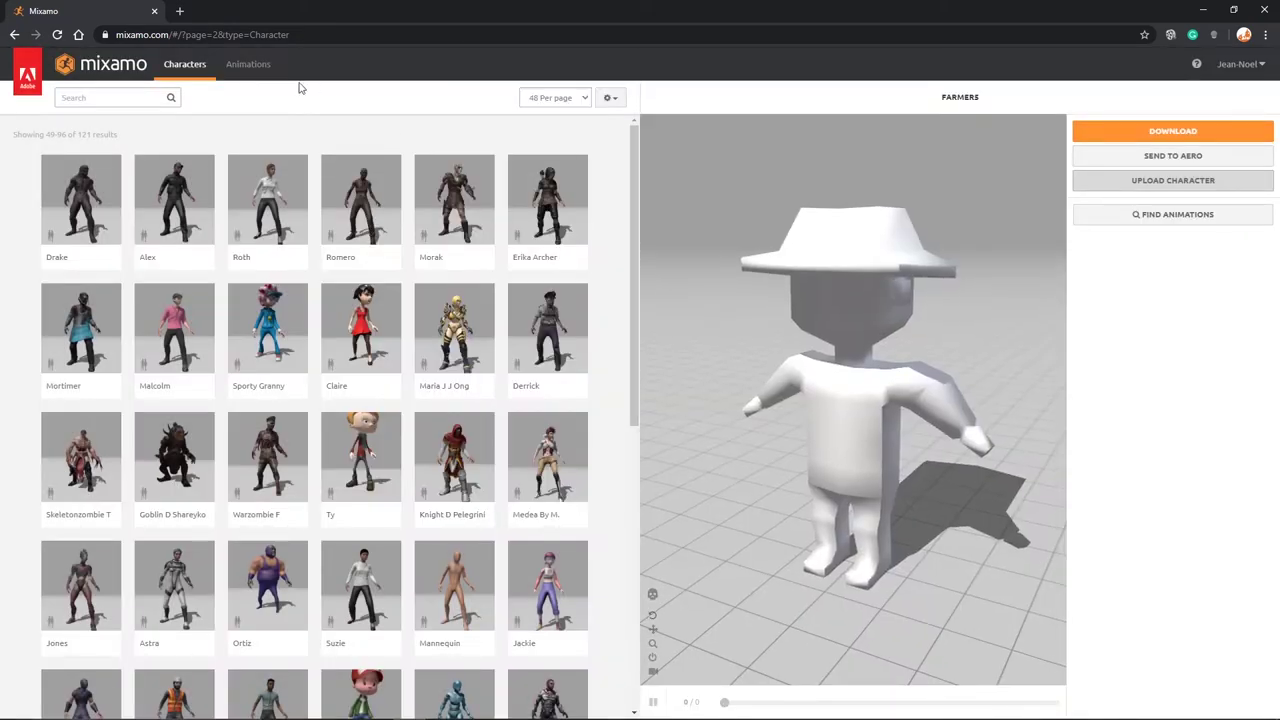
Show the Animations library with the rigged FARMERS character in the preview
left_click(247, 63)
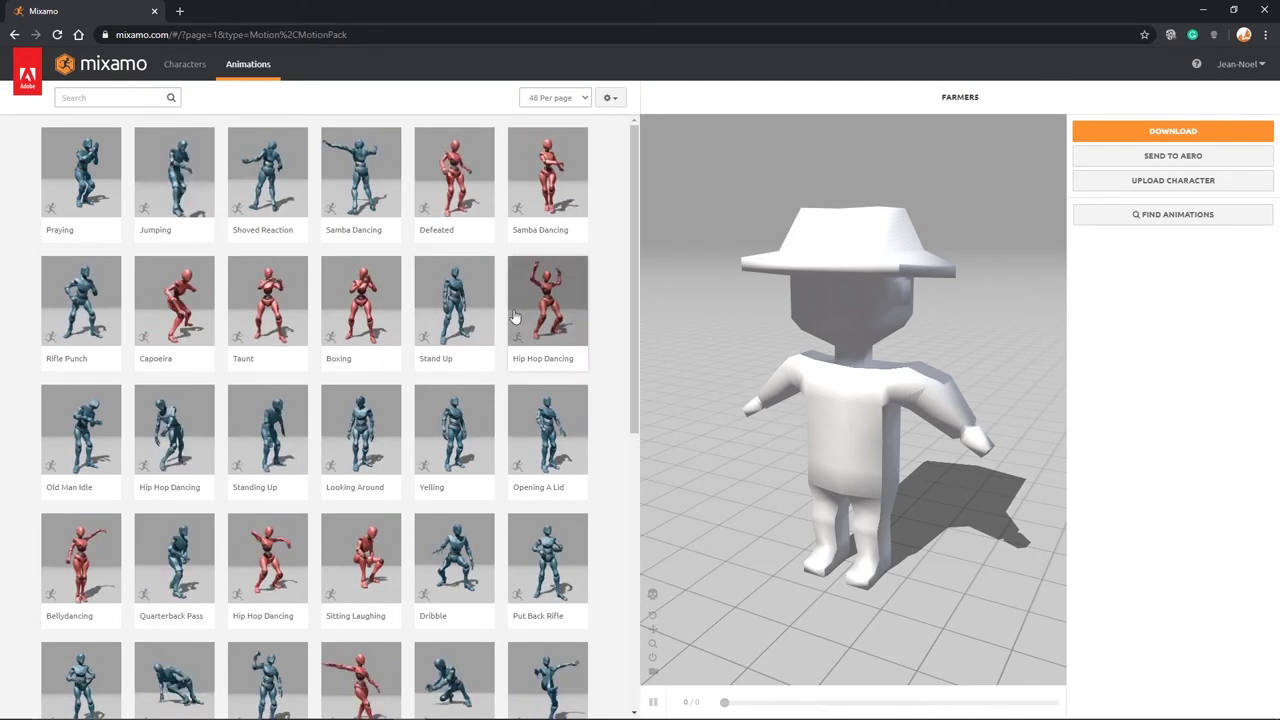
Download the FARMERS character as FBX for Unity (.fbx) in T-pose
left_click(1137, 140)
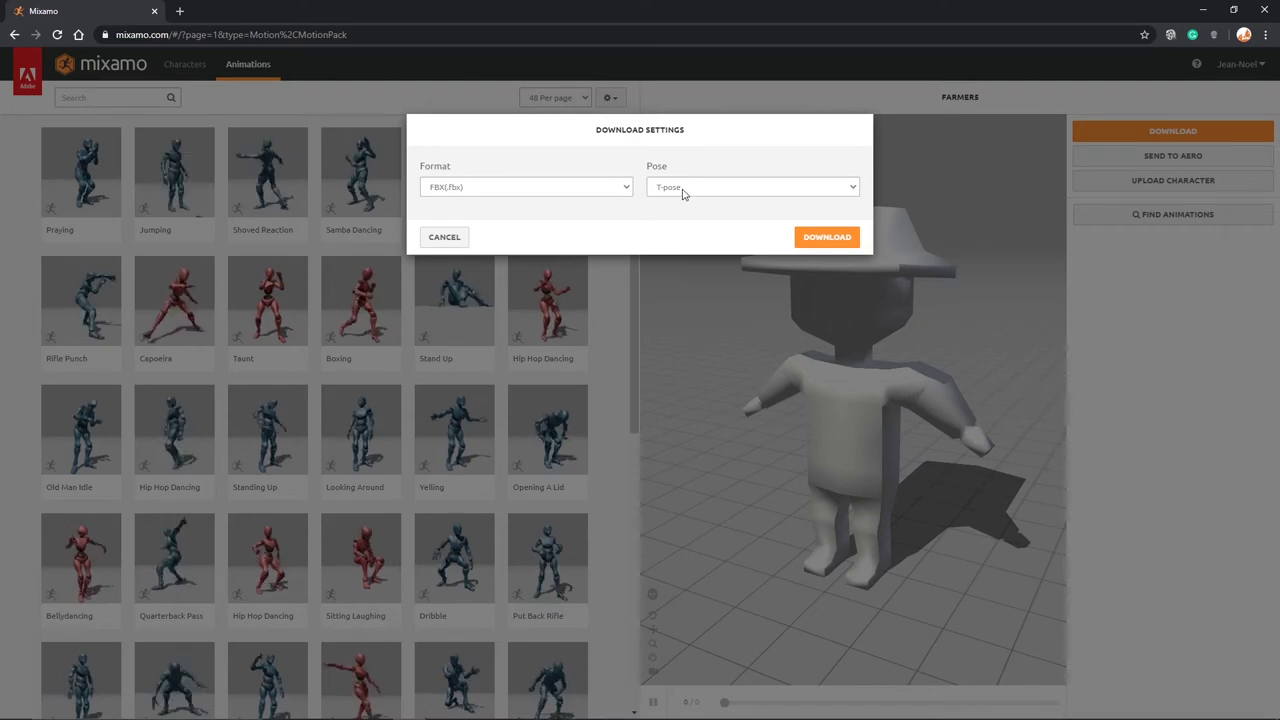
left_click(627, 187)
left_click(455, 213)
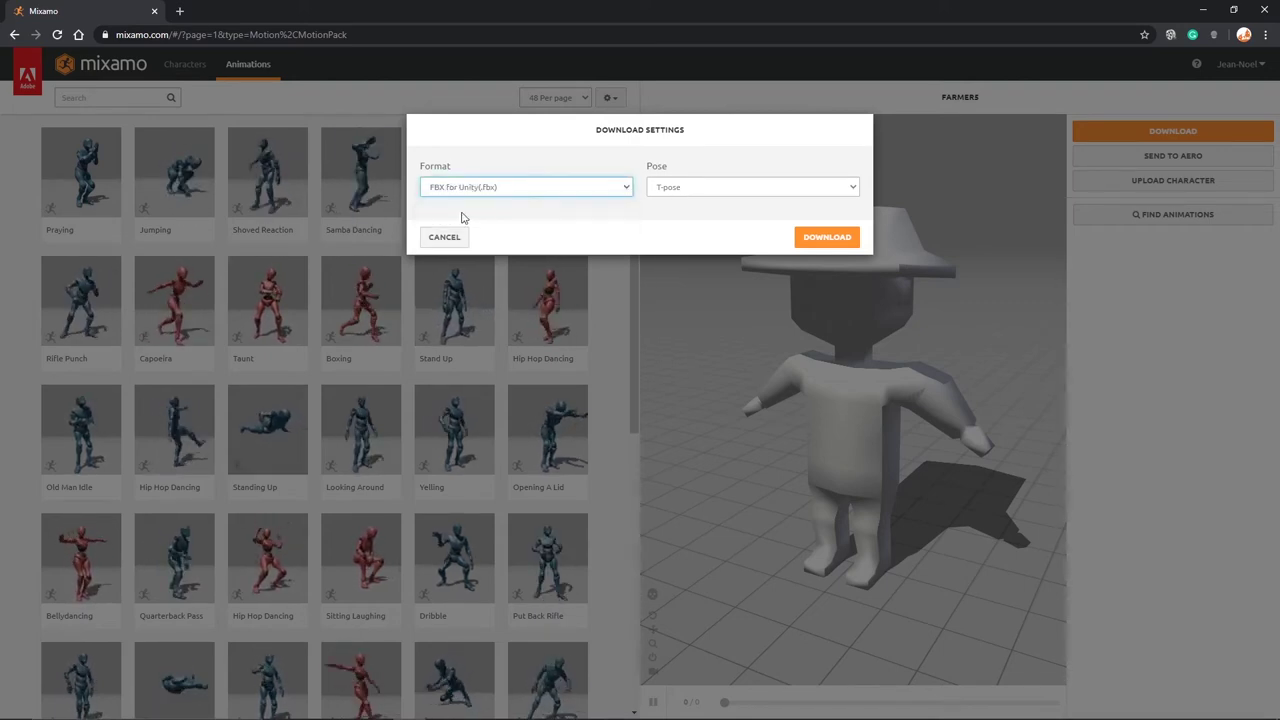
left_click(814, 236)
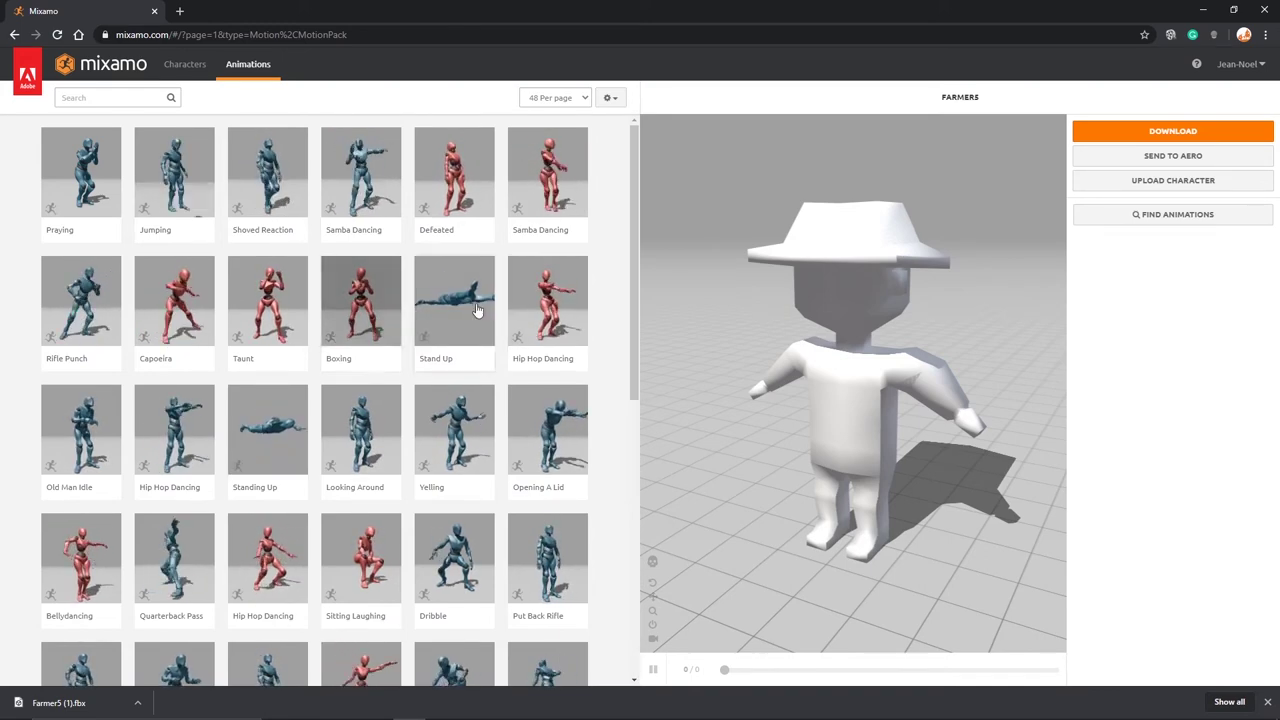
Search for 'idle' and apply the first Idle animation to the farmer
left_click(99, 98)
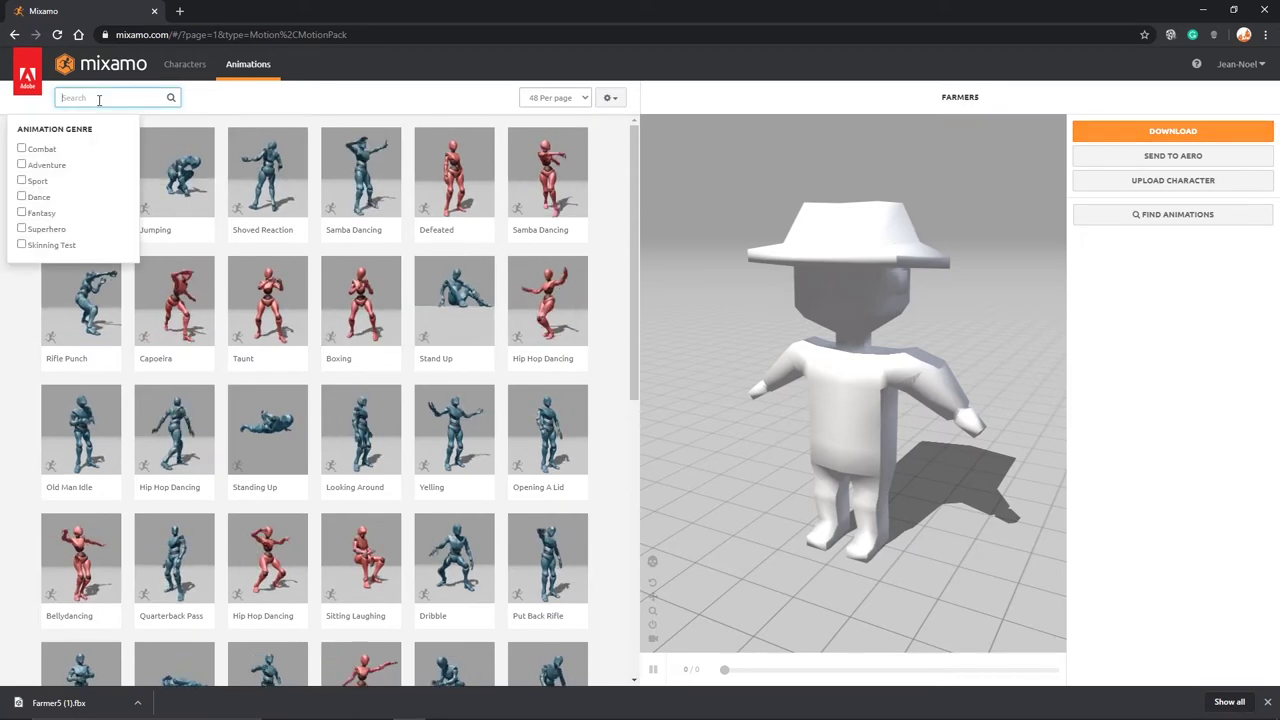
type("idk")
key("BackSpace")
key("BackSpace")
key("BackSpace")
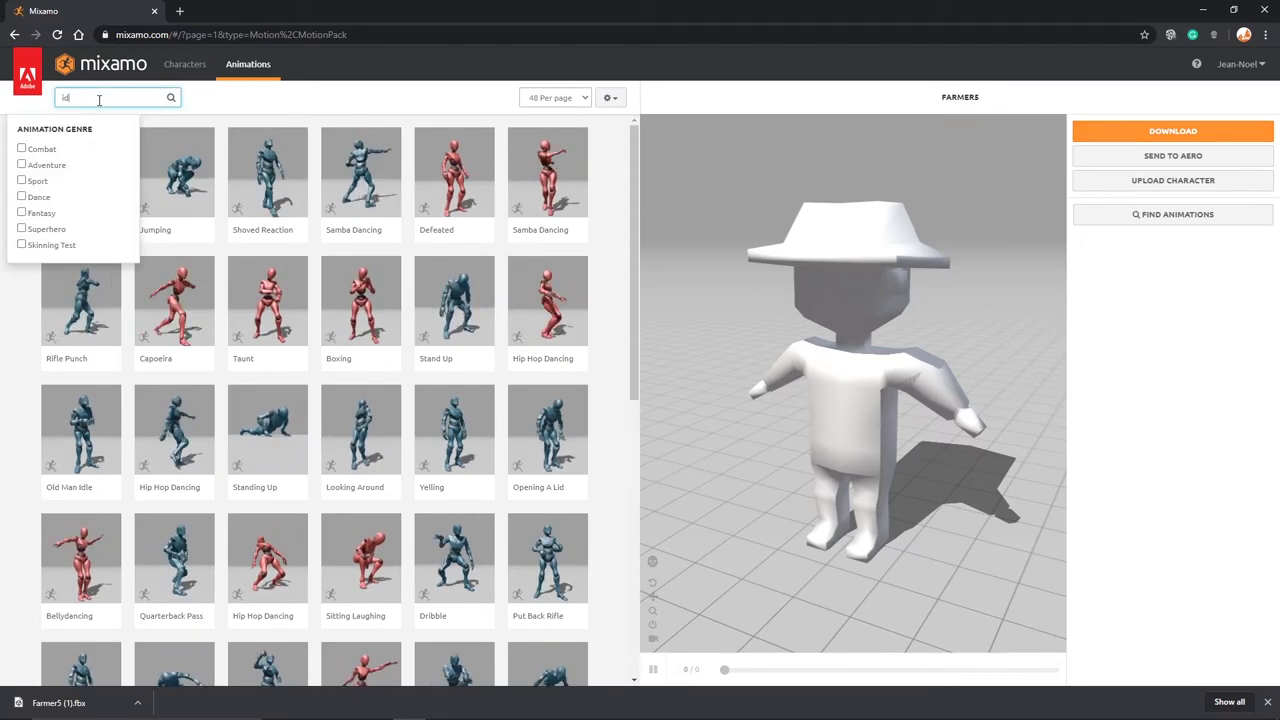
type("idle")
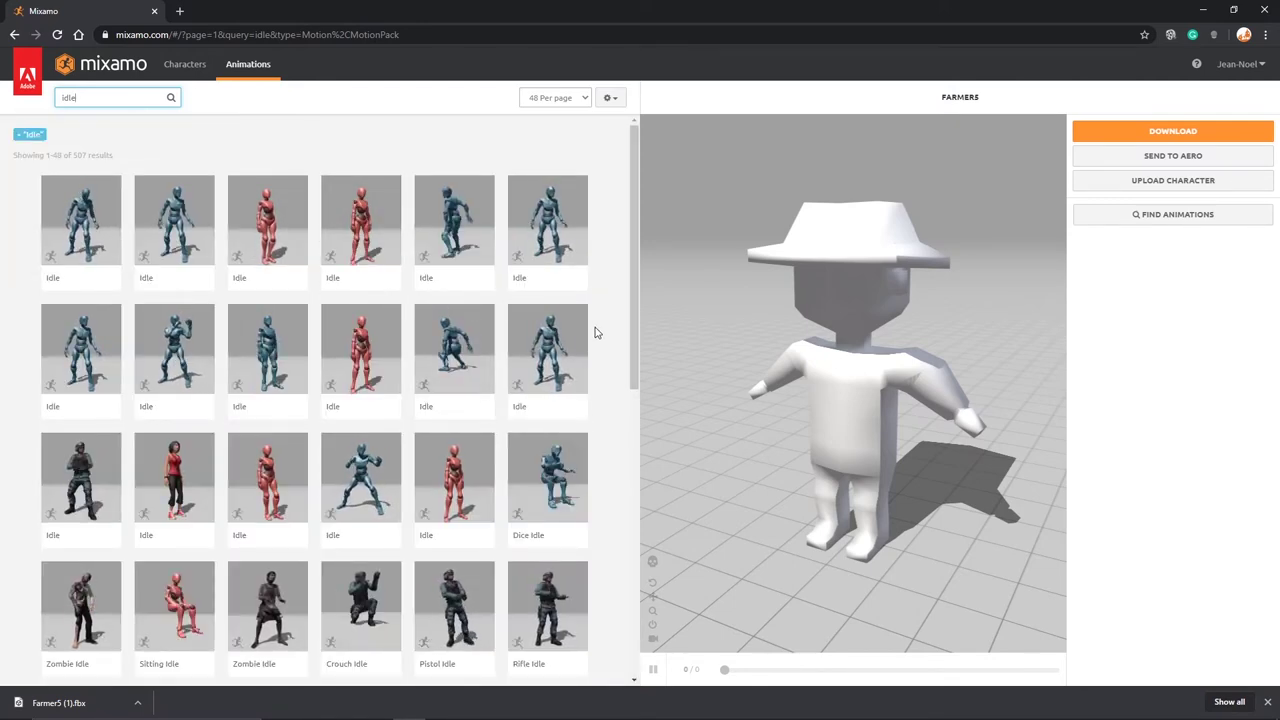
scroll(594, 330, "down", 1)
scroll(594, 330, "up", 1)
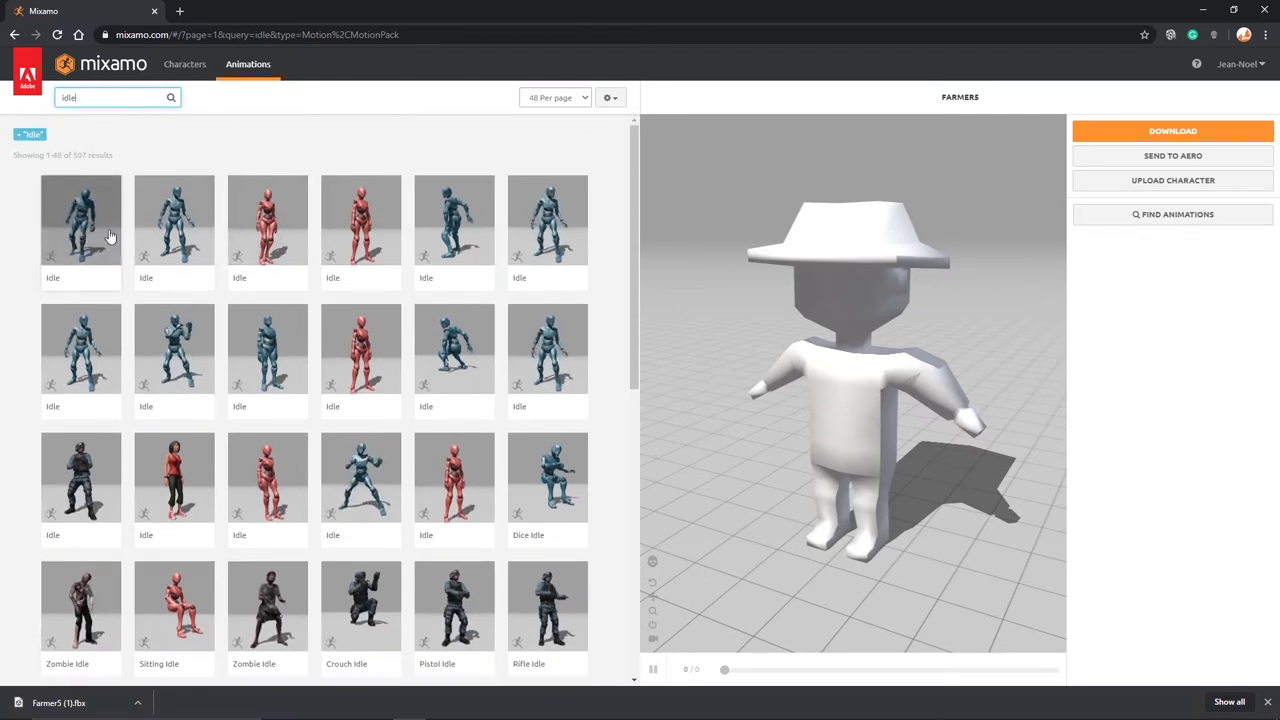
left_click(120, 245)
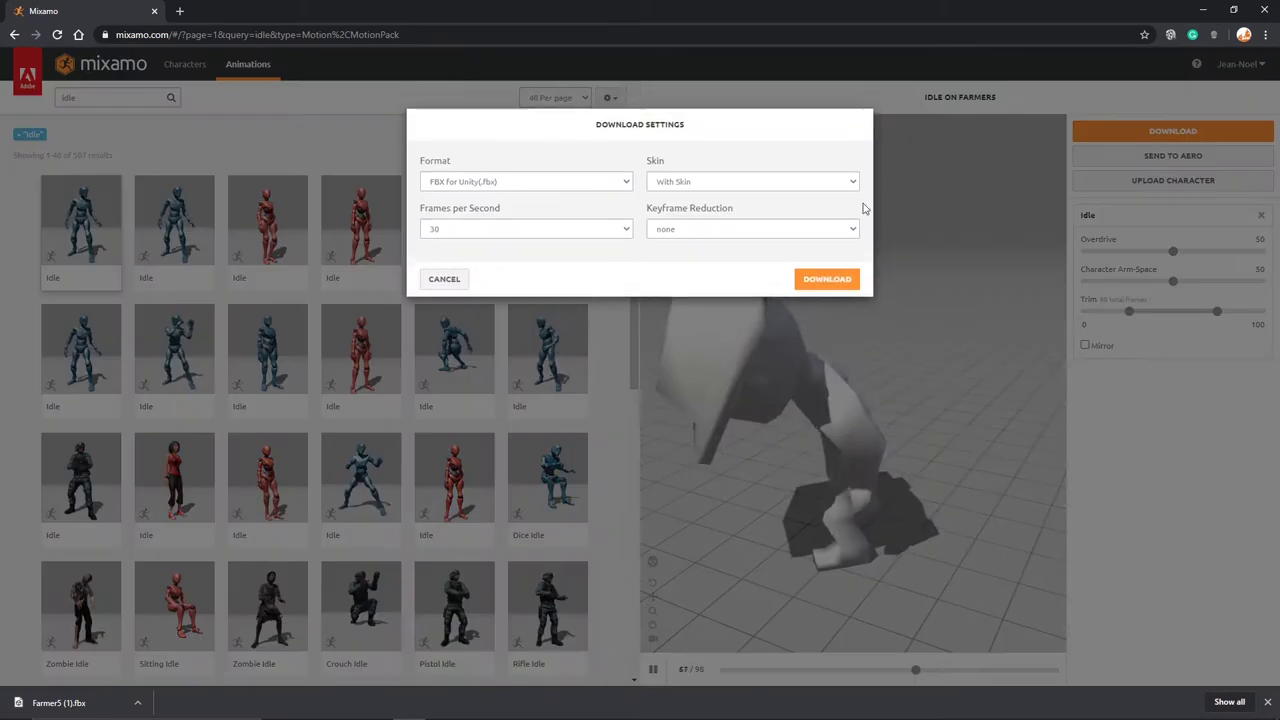
Download the Idle animation as FBX for Unity without skin
left_click(1160, 135)
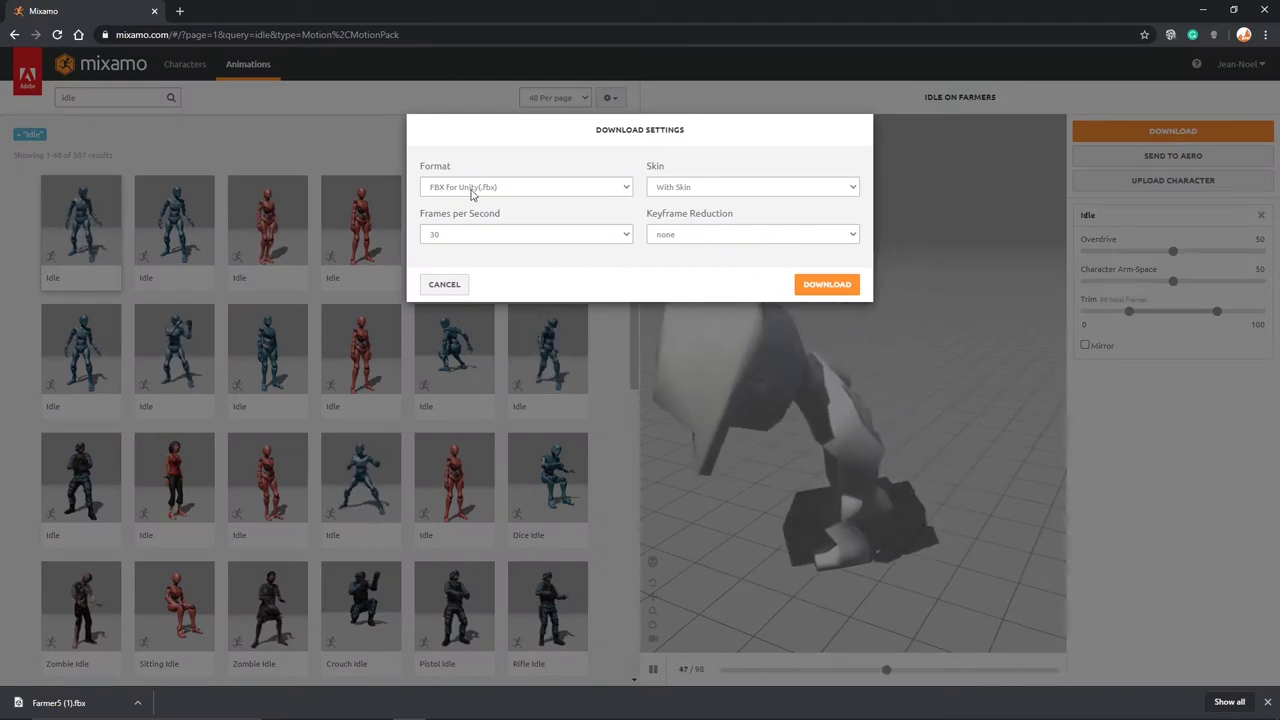
left_click(679, 189)
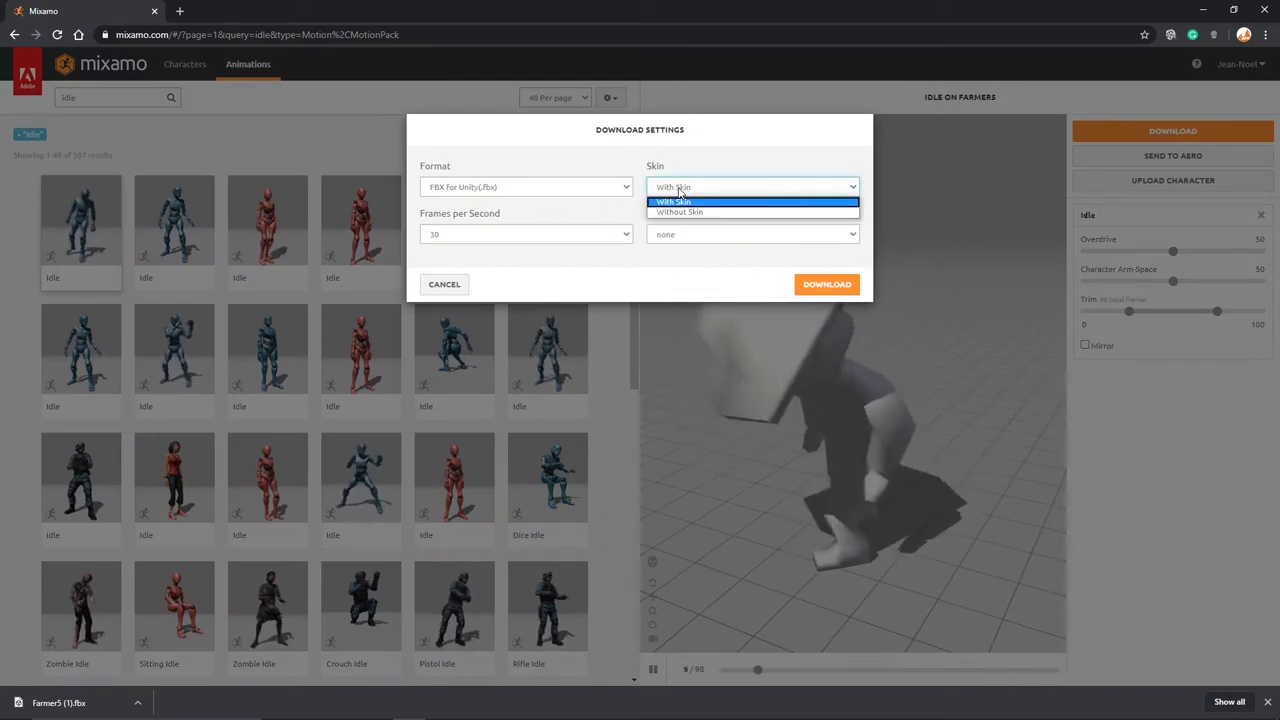
left_click(683, 211)
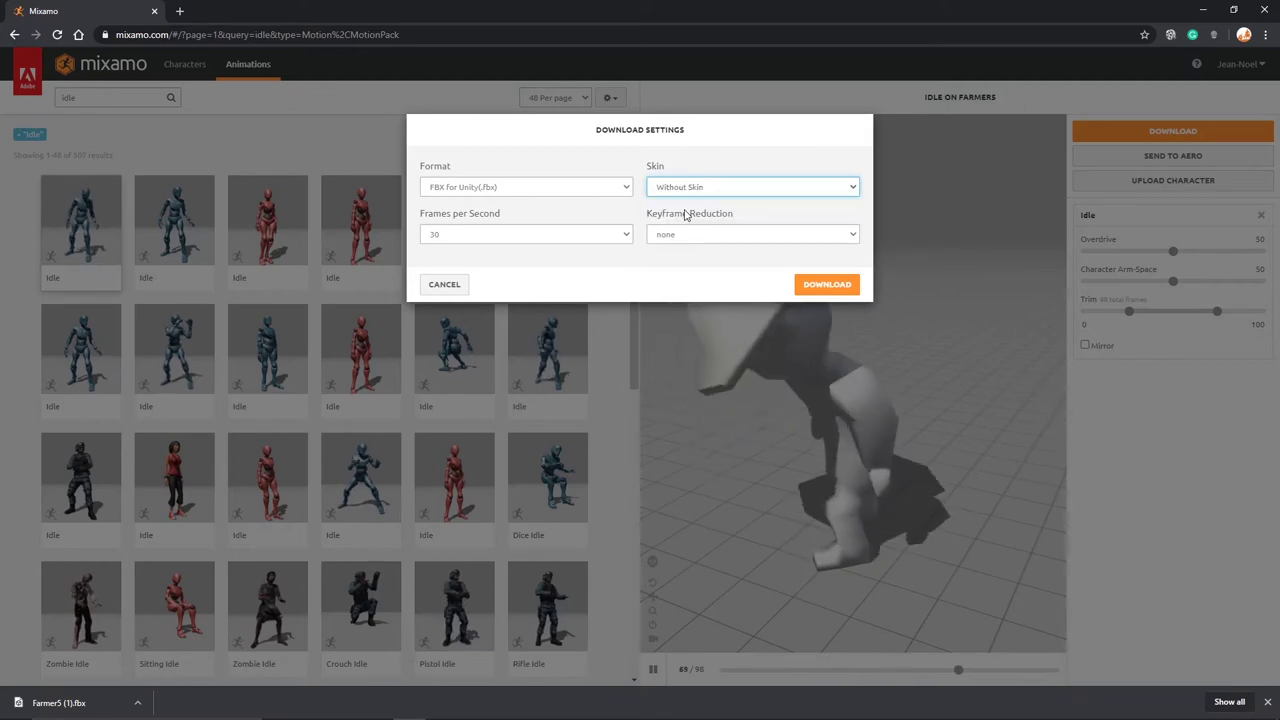
left_click(815, 284)
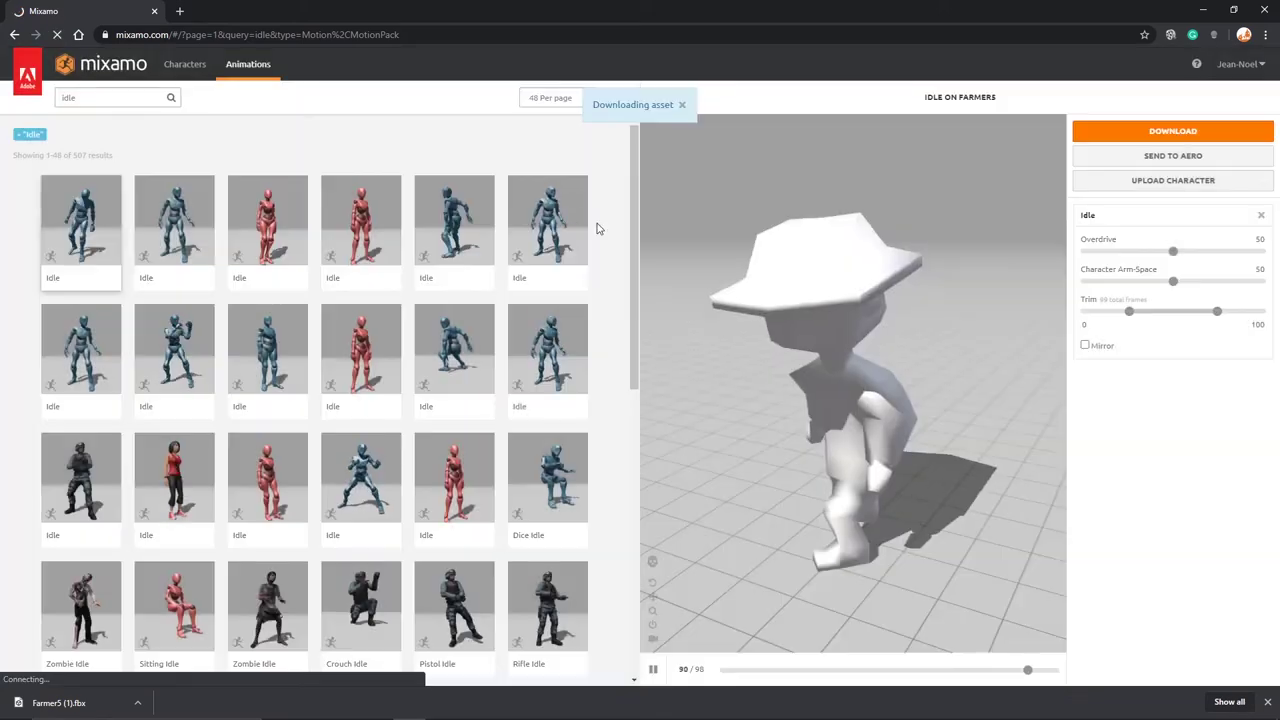
Search the animation library for 'attack'
double_click(86, 98)
type("attack")
double_click(62, 97)
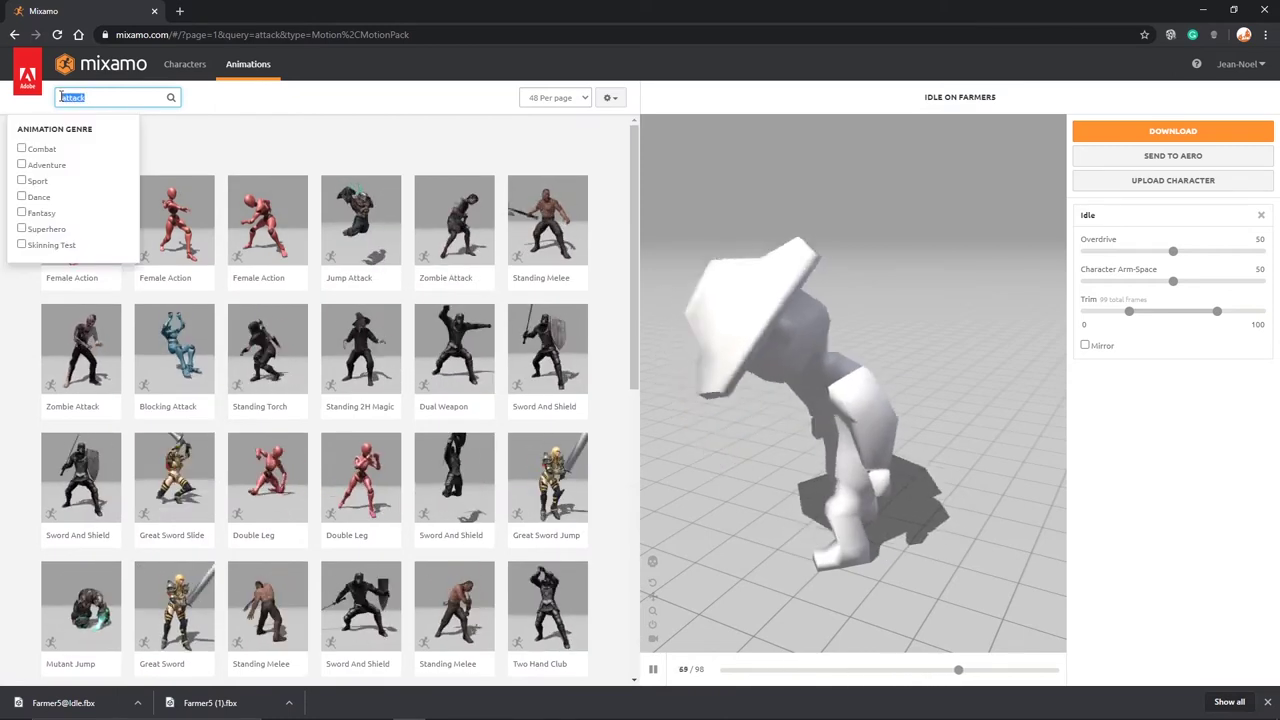
Search the animation library for 'sword and shield'
type("sword and")
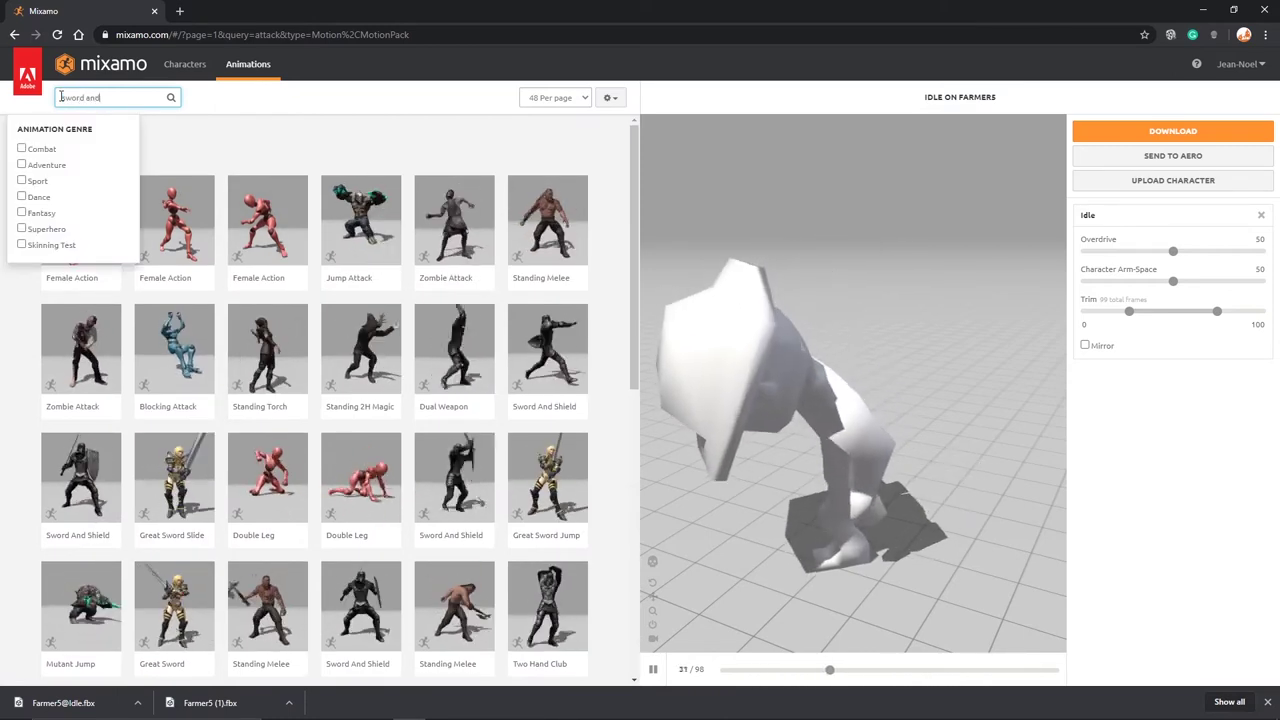
type(" shield")
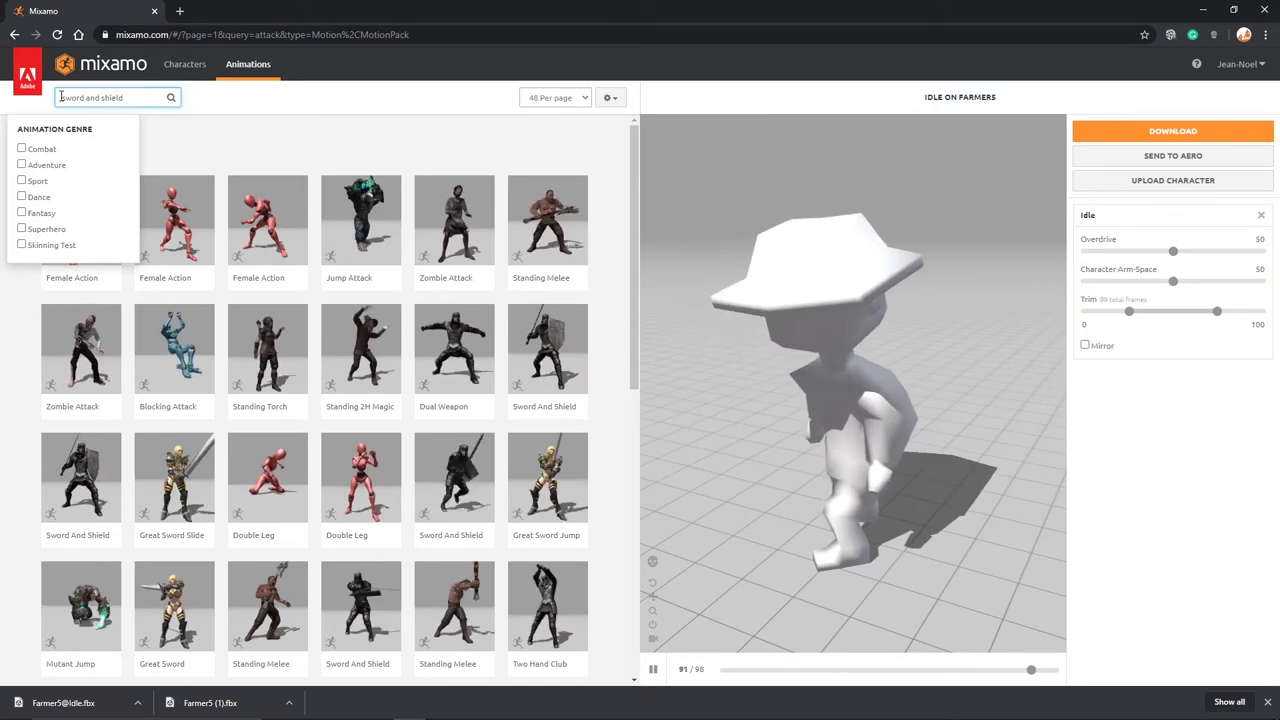
key("Return")
left_click(253, 156)
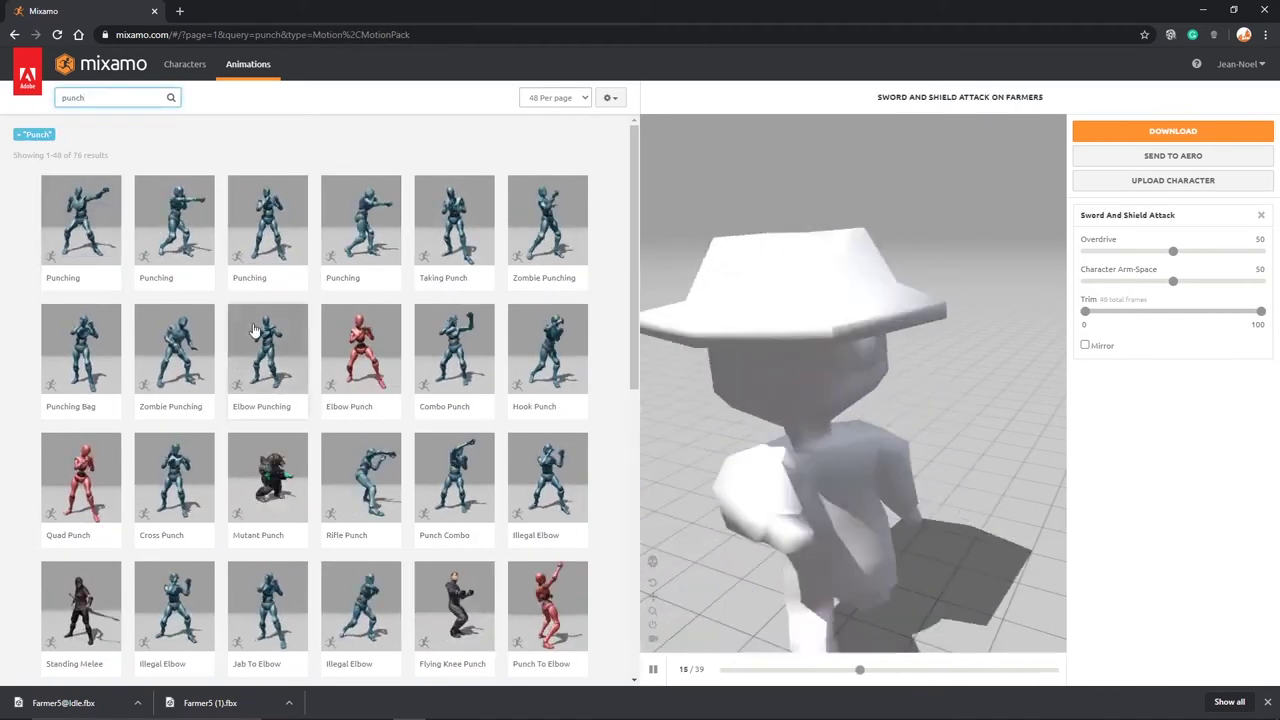
Apply the first Punching animation to the farmer and download it as skinless FBX for Unity
scroll(200, 300, "down", 1)
scroll(120, 260, "up", 1)
left_click(92, 233)
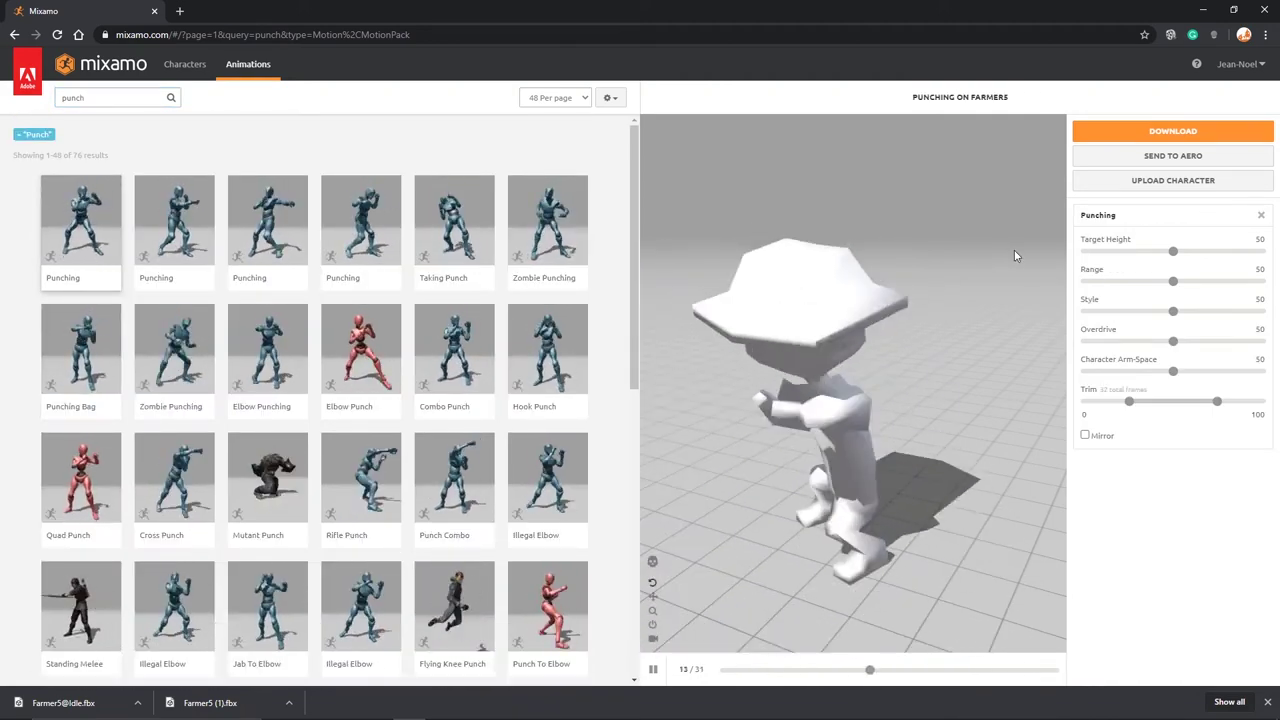
left_click(1173, 133)
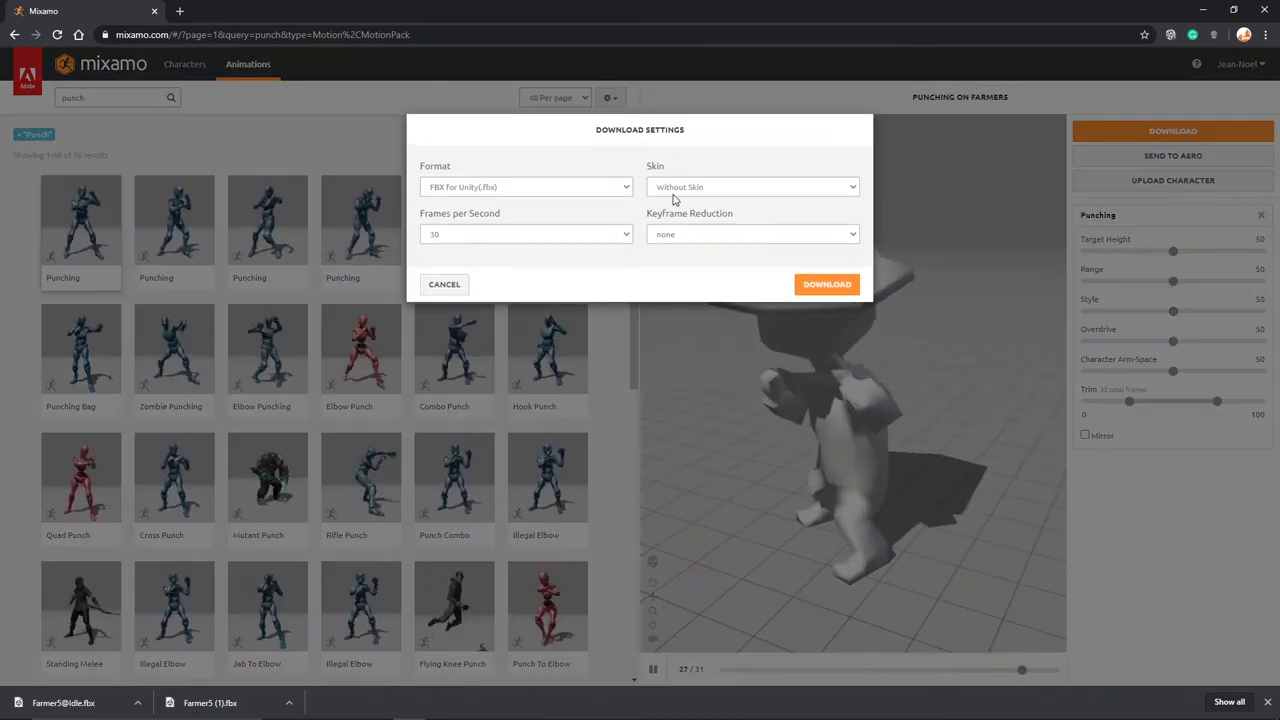
left_click(827, 285)
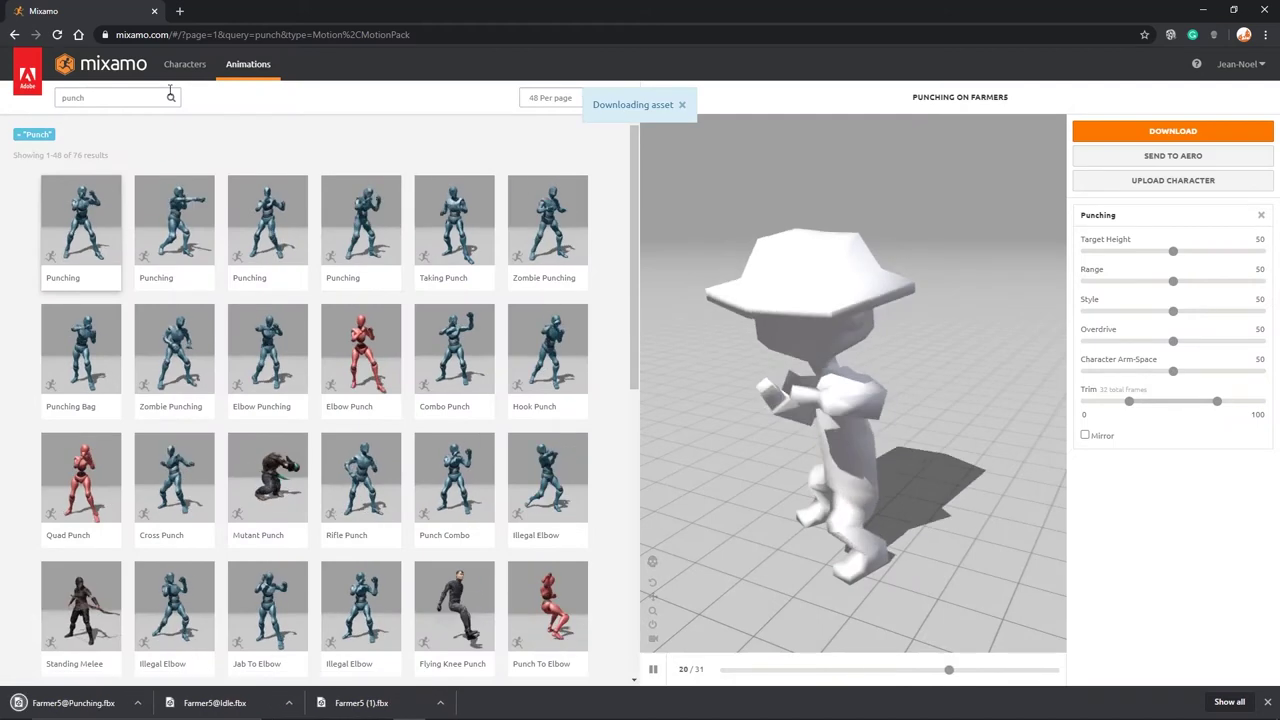
Search Mixamo for 'walking' and apply a Walking animation to the farmer
left_click_drag(168, 97, 45, 96)
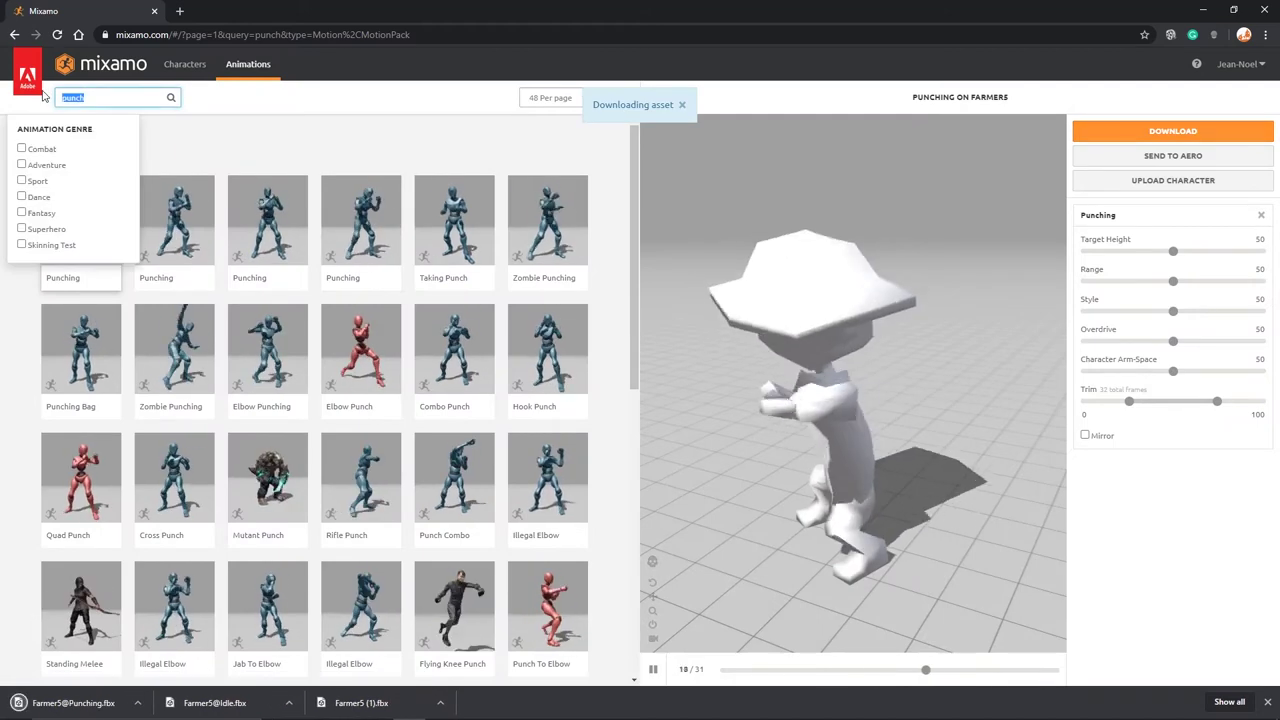
type("walking")
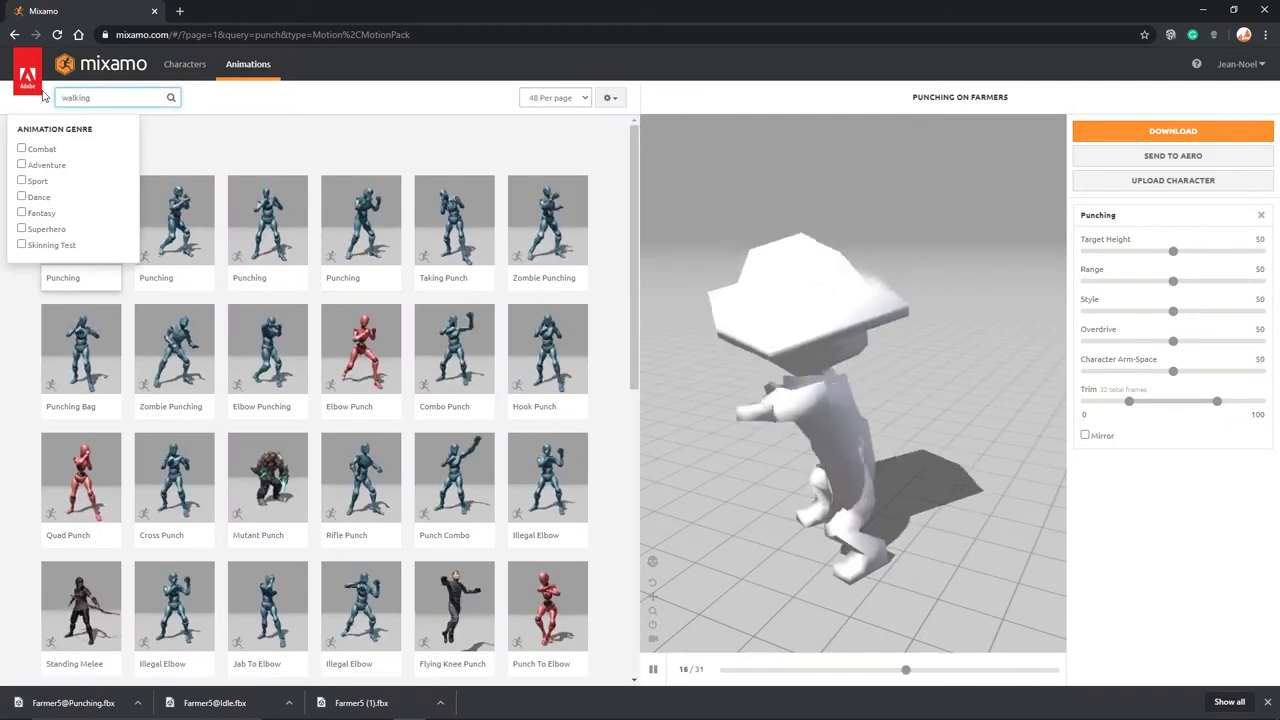
key("Return")
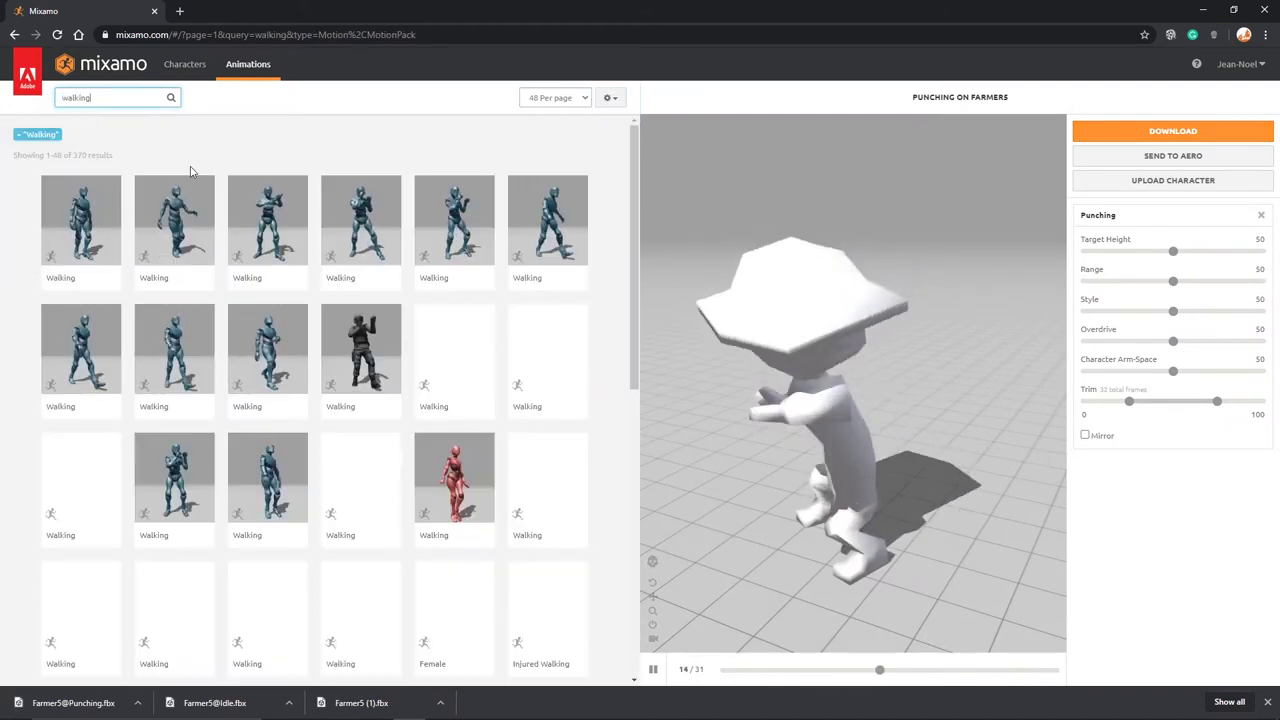
left_click(82, 348)
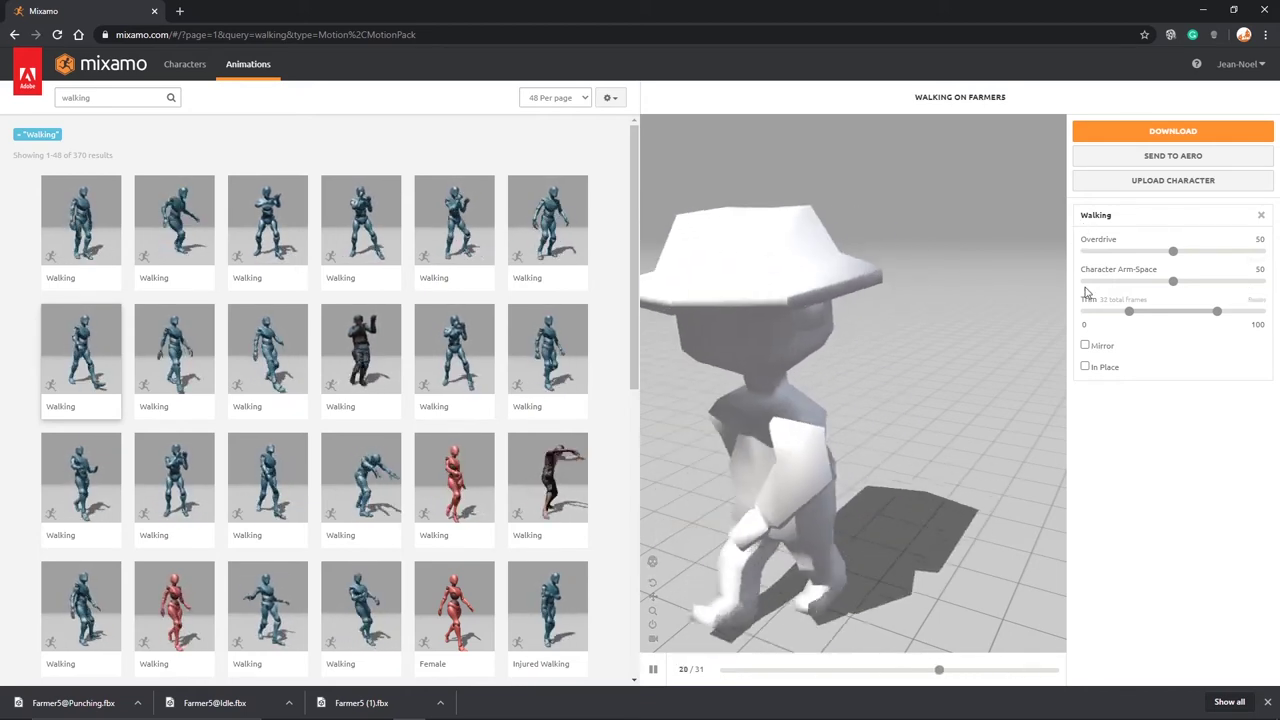
Keep the Walking animation in place and download it for Unity without skin
left_click(1085, 366)
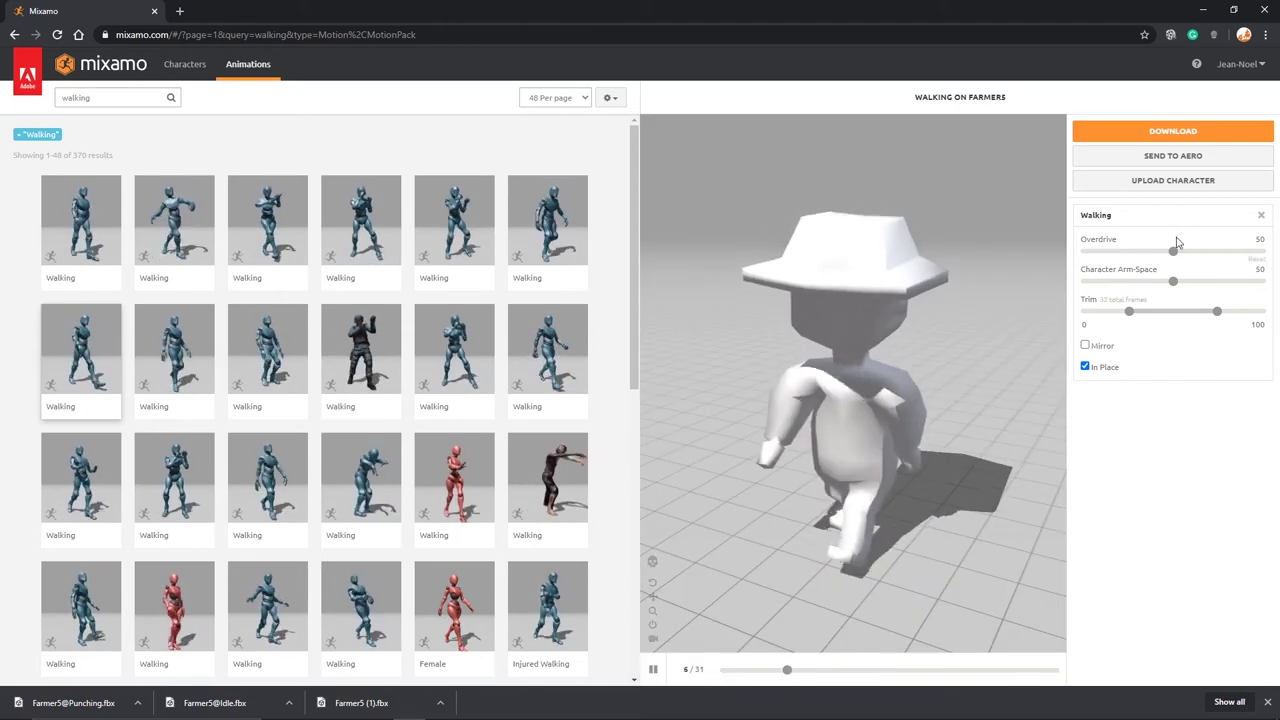
left_click(1172, 131)
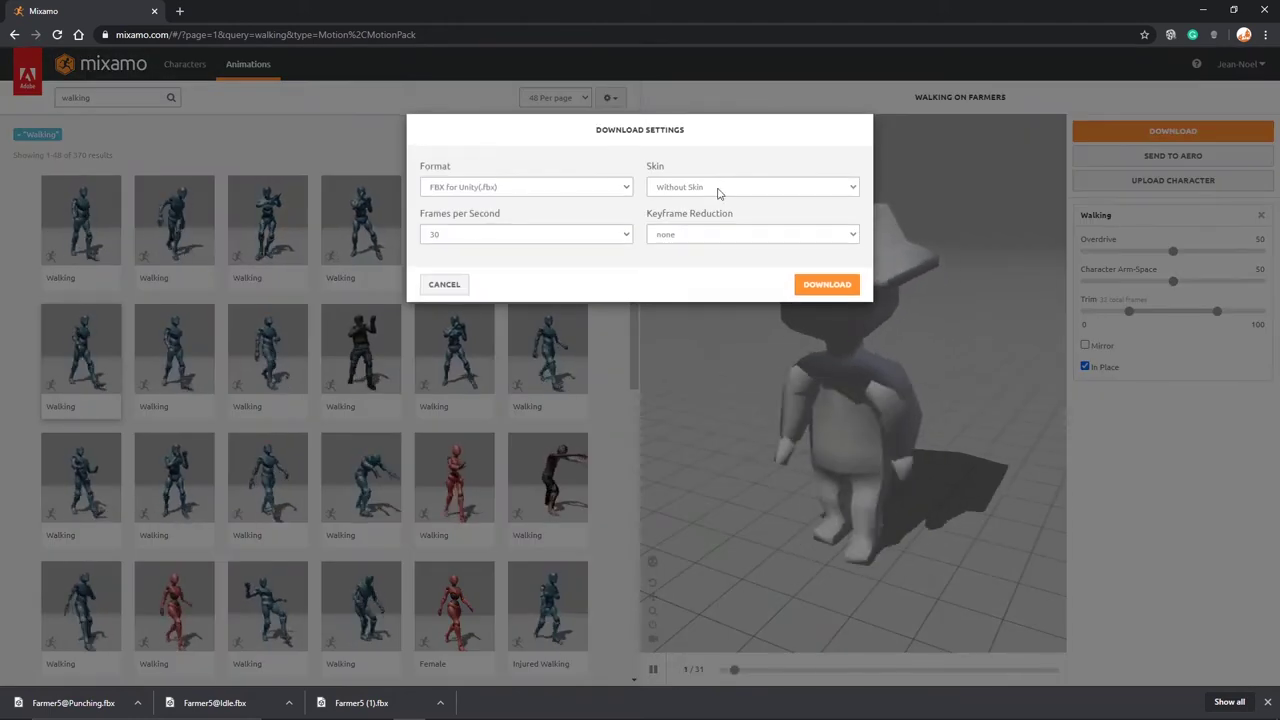
left_click(816, 290)
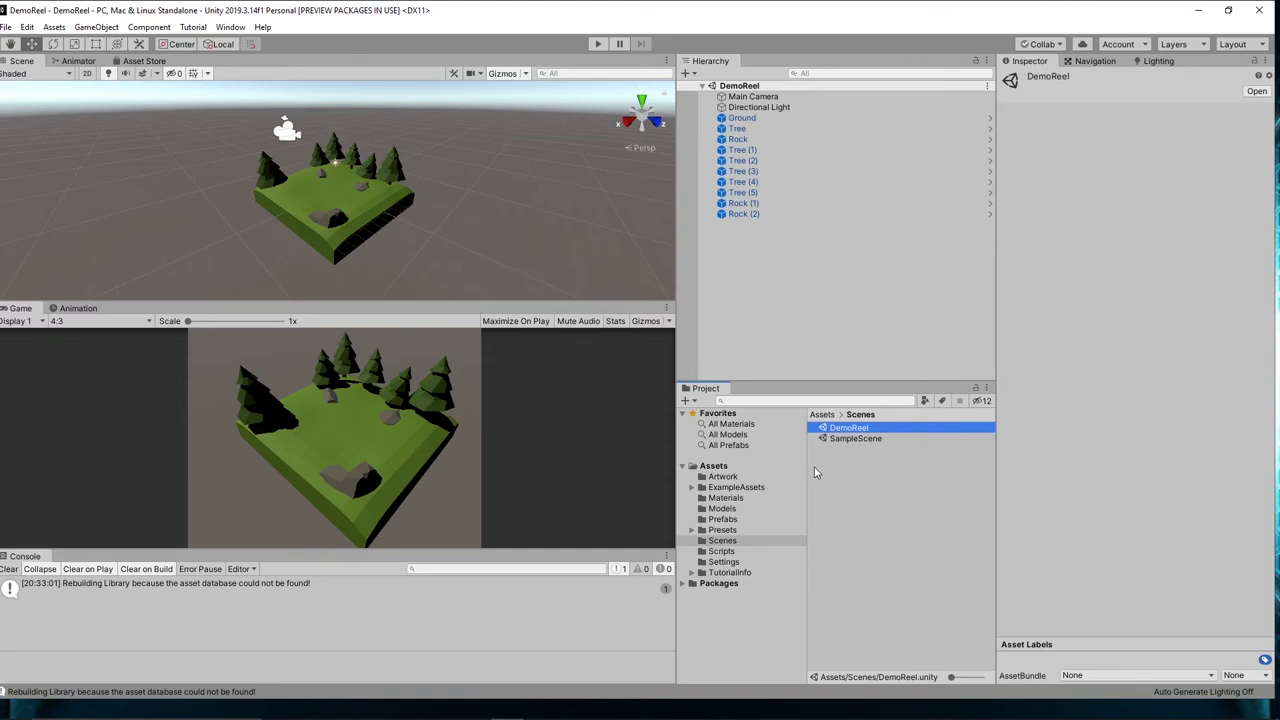
Create an Animations folder in Assets and move the downloaded Farmer@ animation FBX files into it
left_click(722, 509)
left_click(714, 466)
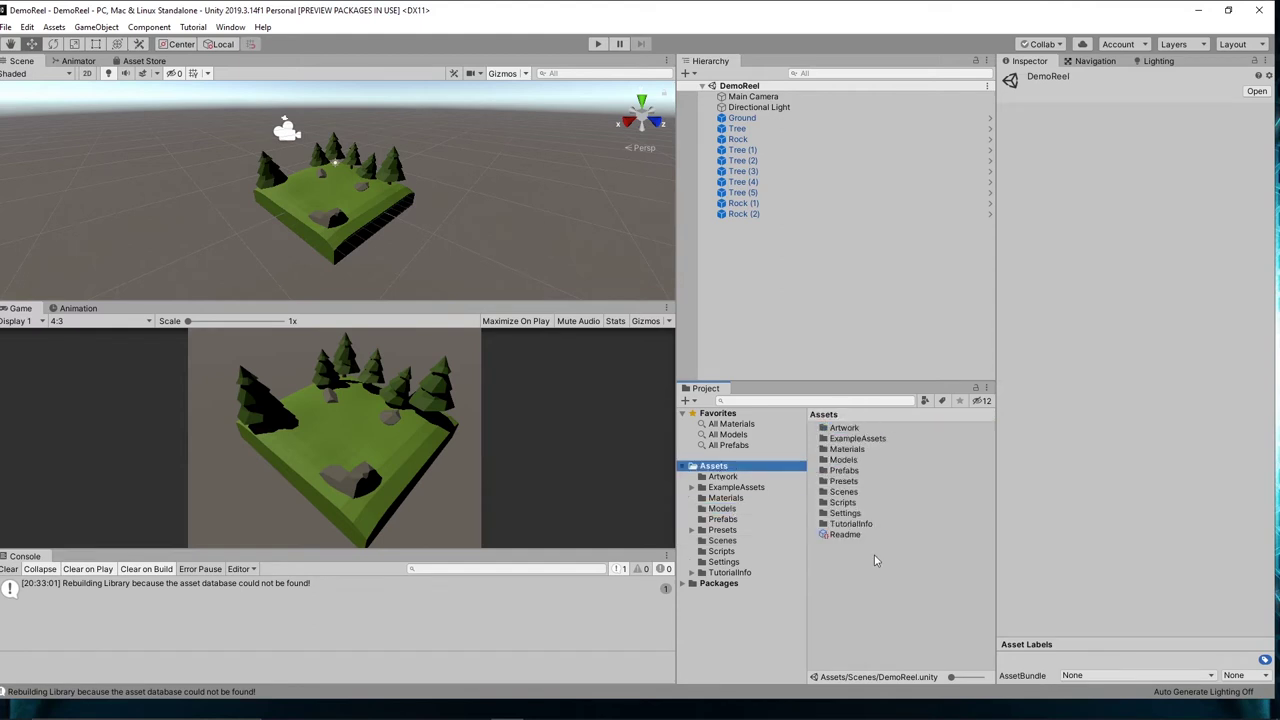
right_click(866, 494)
mouse_move(896, 246)
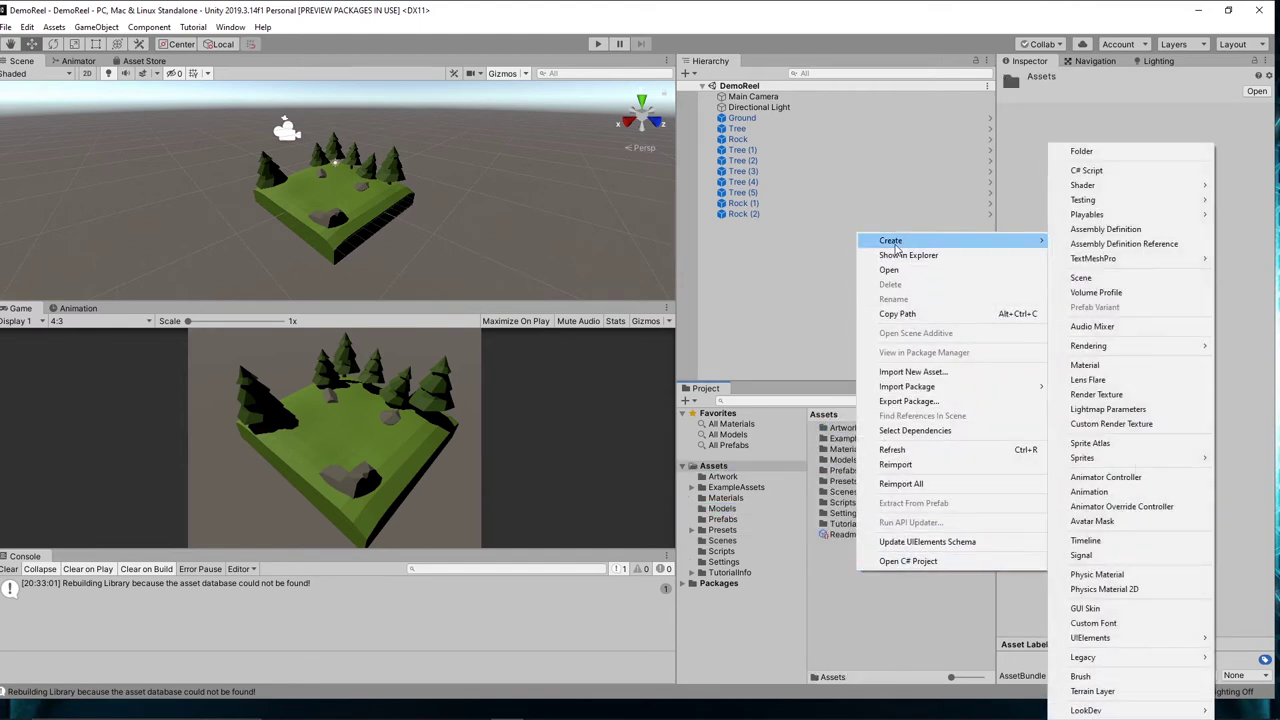
left_click(1084, 152)
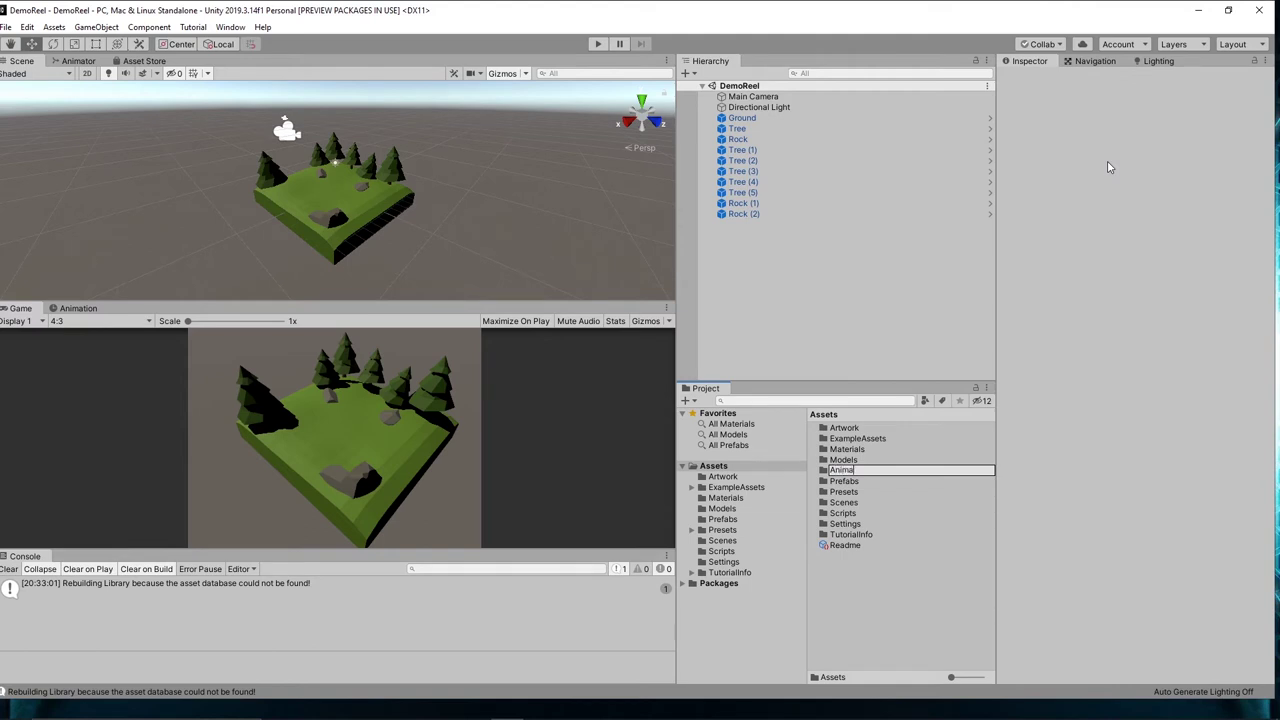
key("Return")
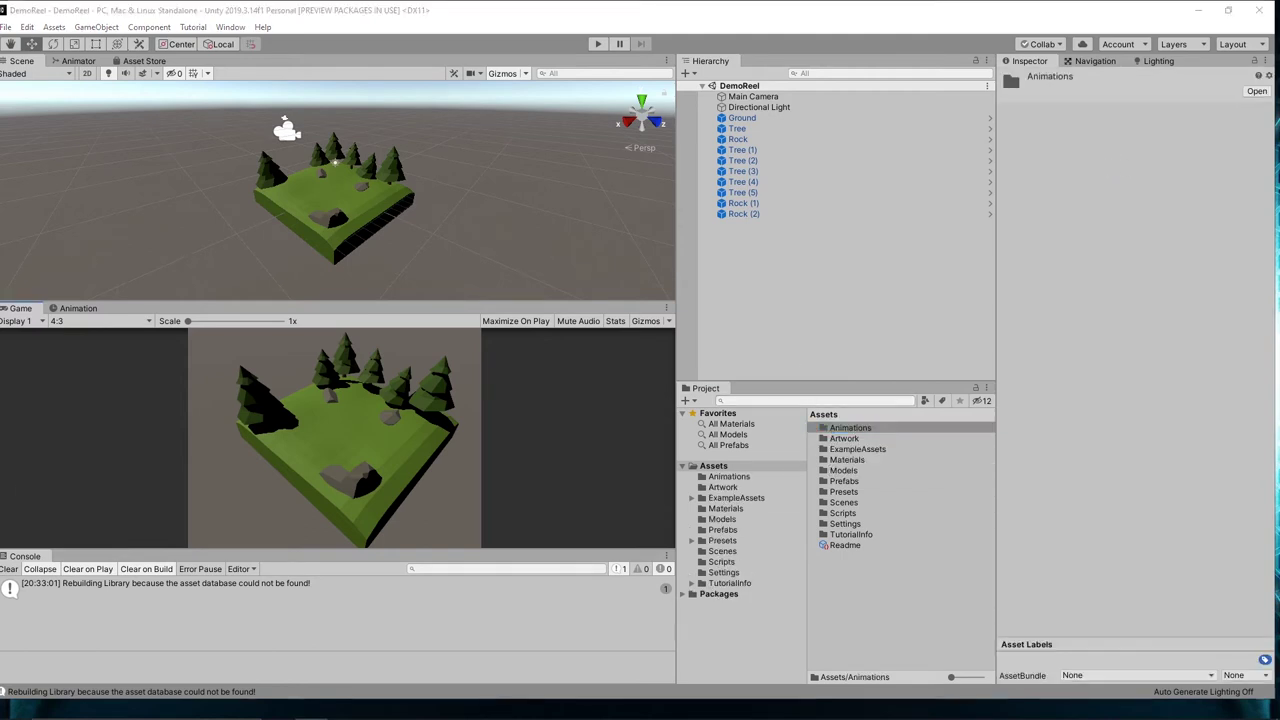
left_click_drag(849, 428, 786, 554)
left_click_drag(707, 519, 795, 466)
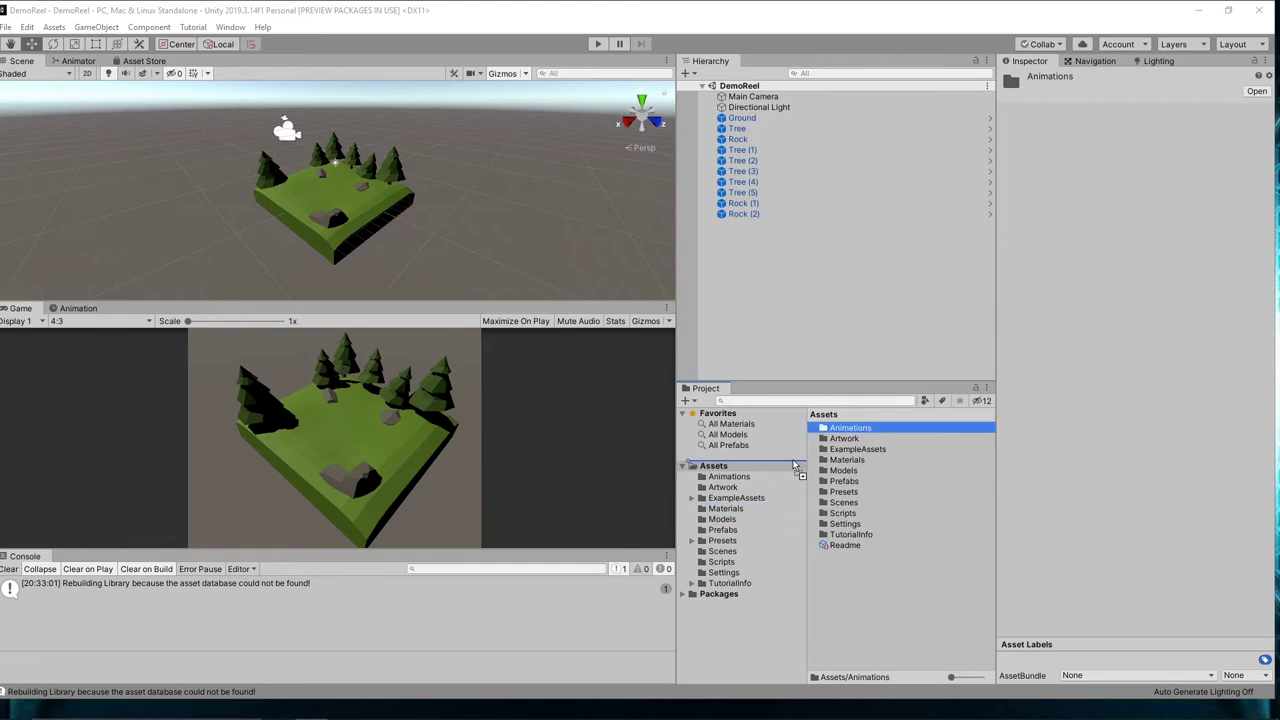
Set the Farmer model's Material Creation Mode to None
double_click(840, 428)
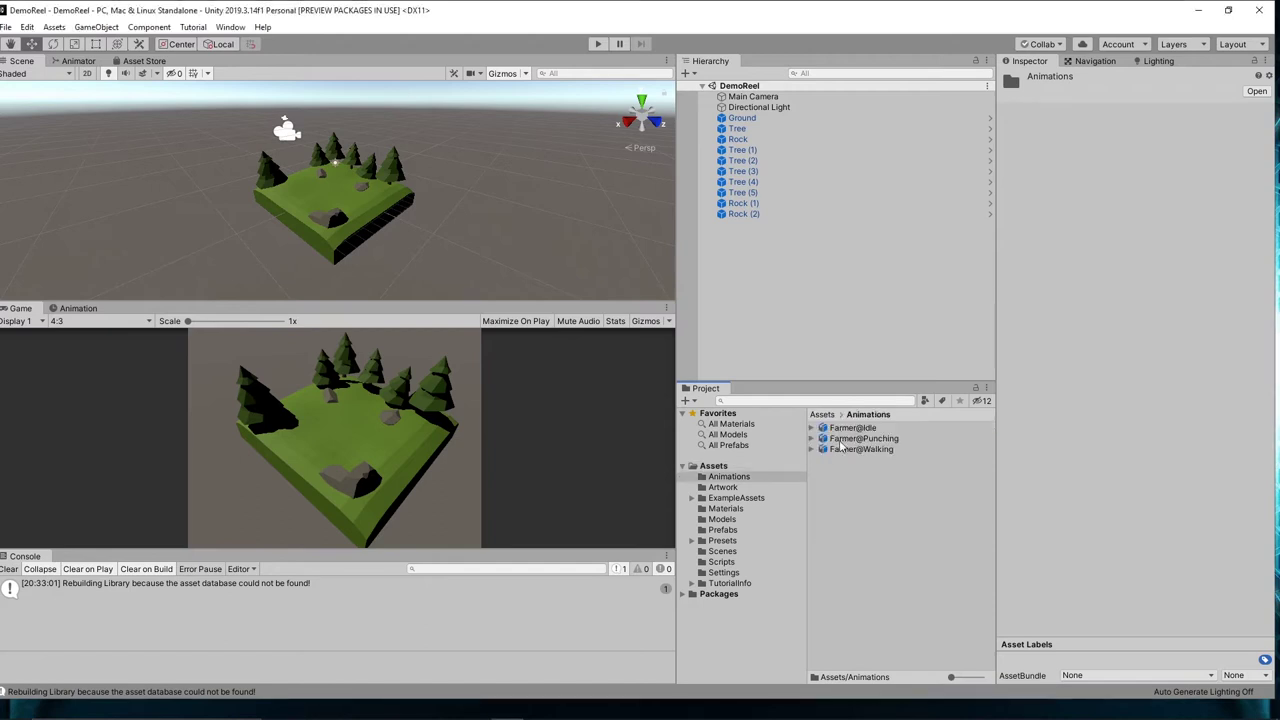
left_click(731, 519)
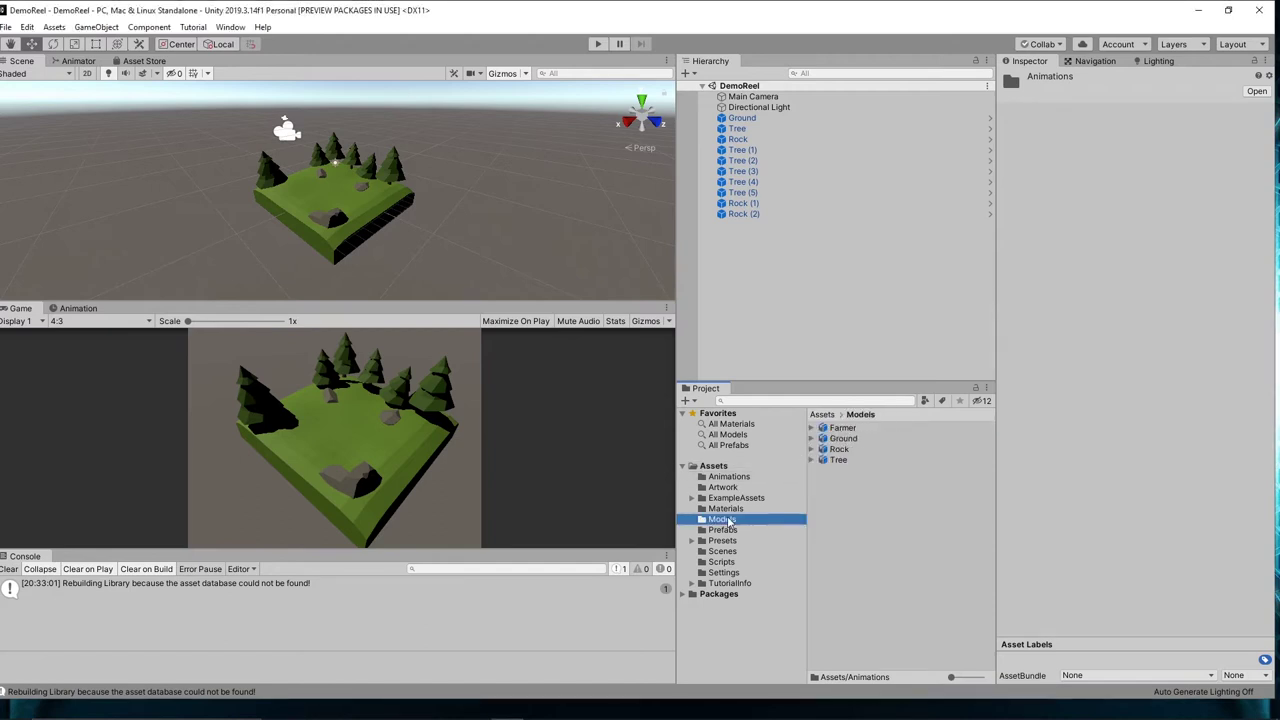
left_click(838, 428)
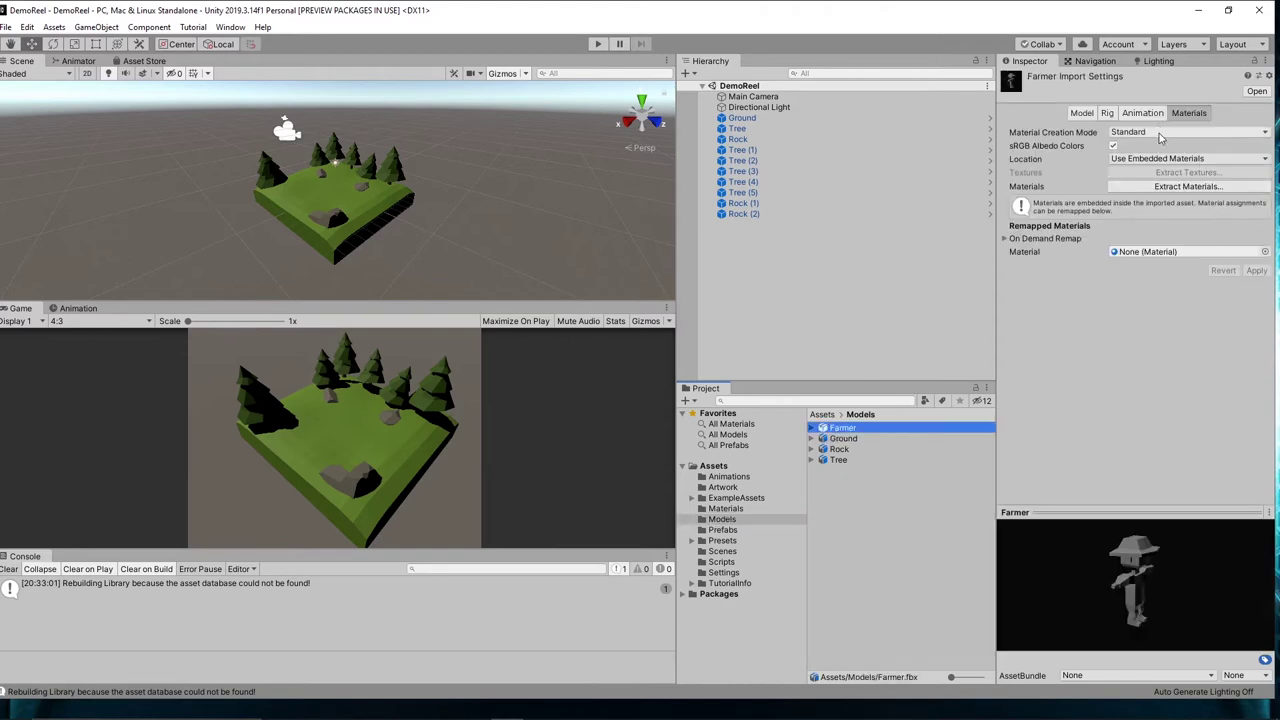
left_click(1160, 135)
left_click(1131, 149)
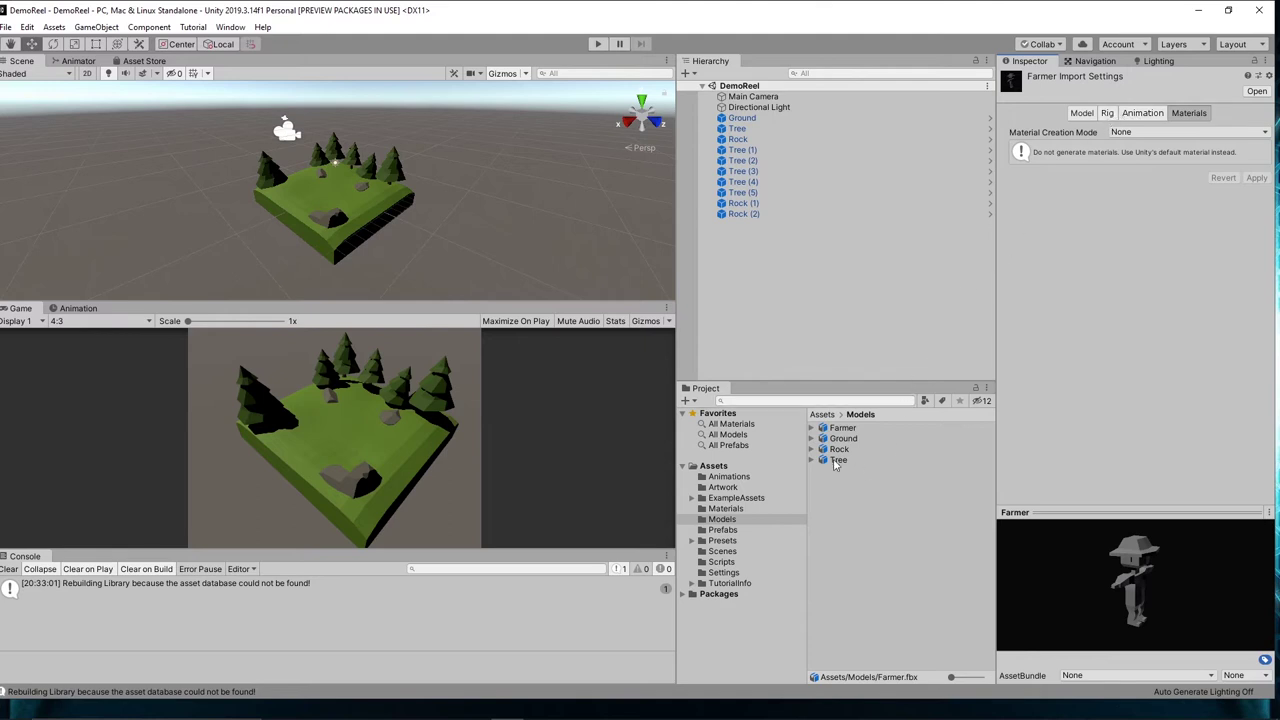
Set Farmer@Idle's Material Creation Mode to None, apply, and enable Loop Time
left_click(738, 477)
left_click(846, 428)
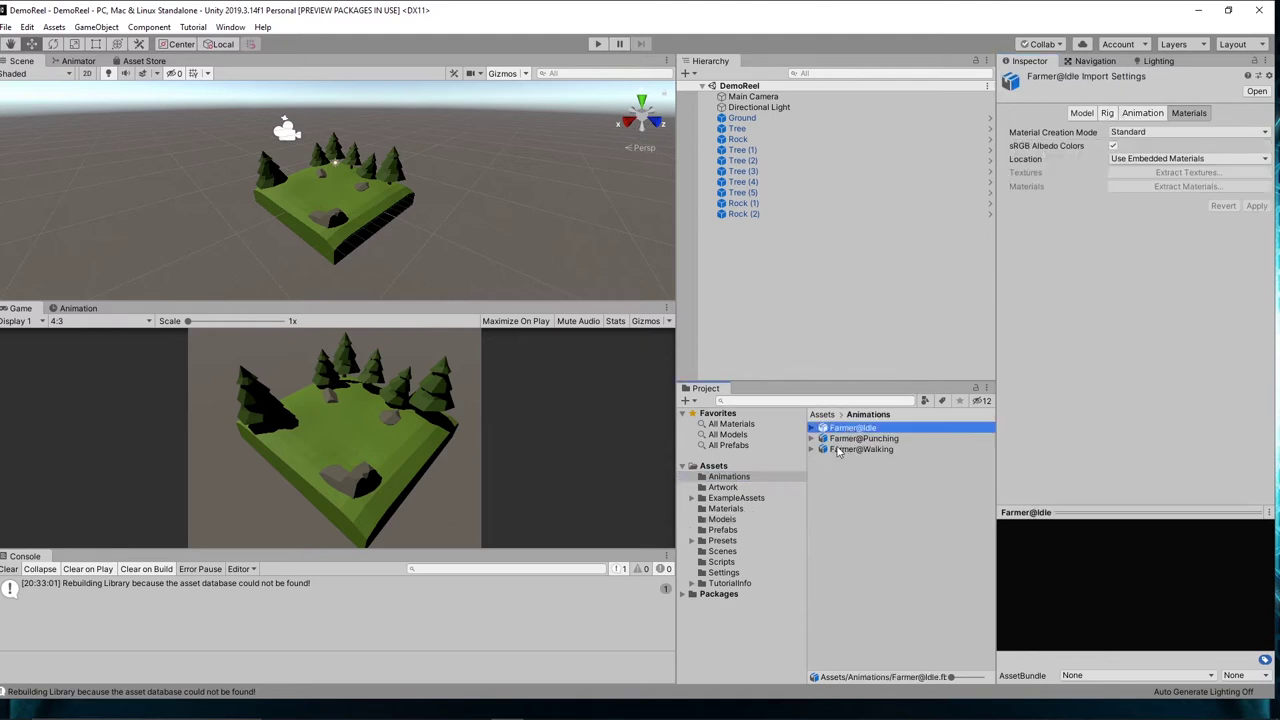
left_click(1172, 136)
left_click(1160, 150)
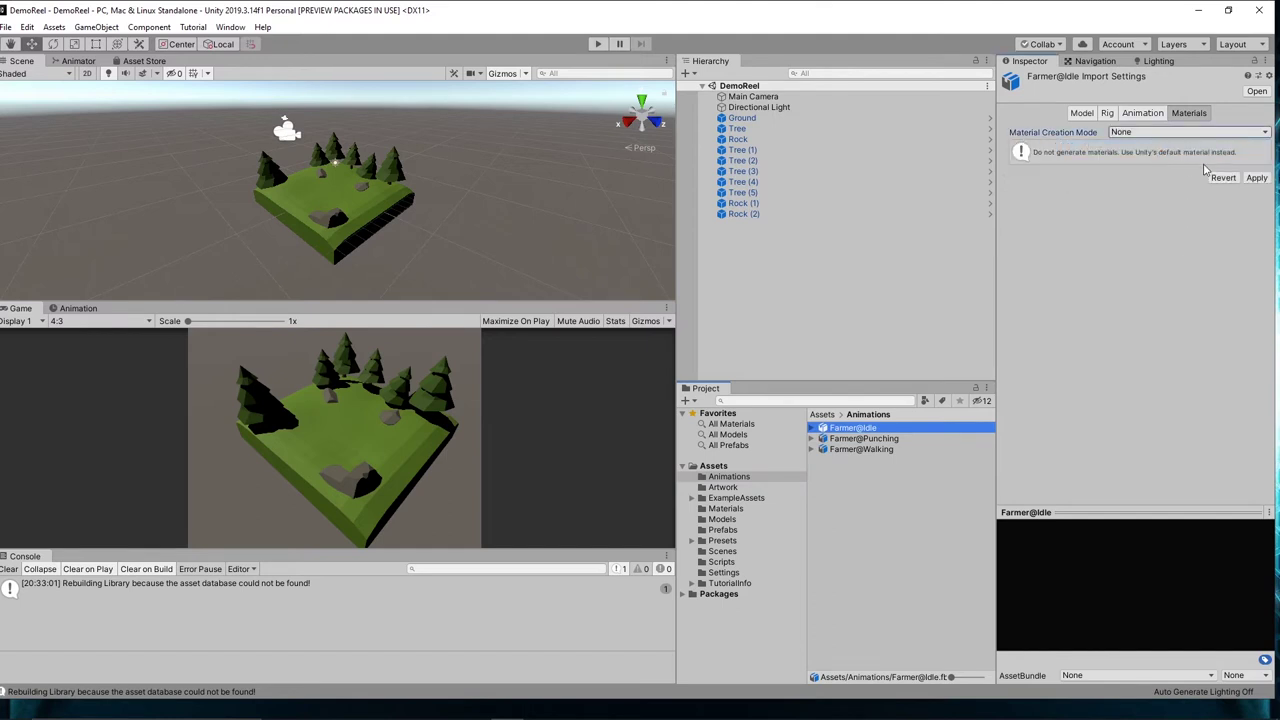
left_click(1257, 179)
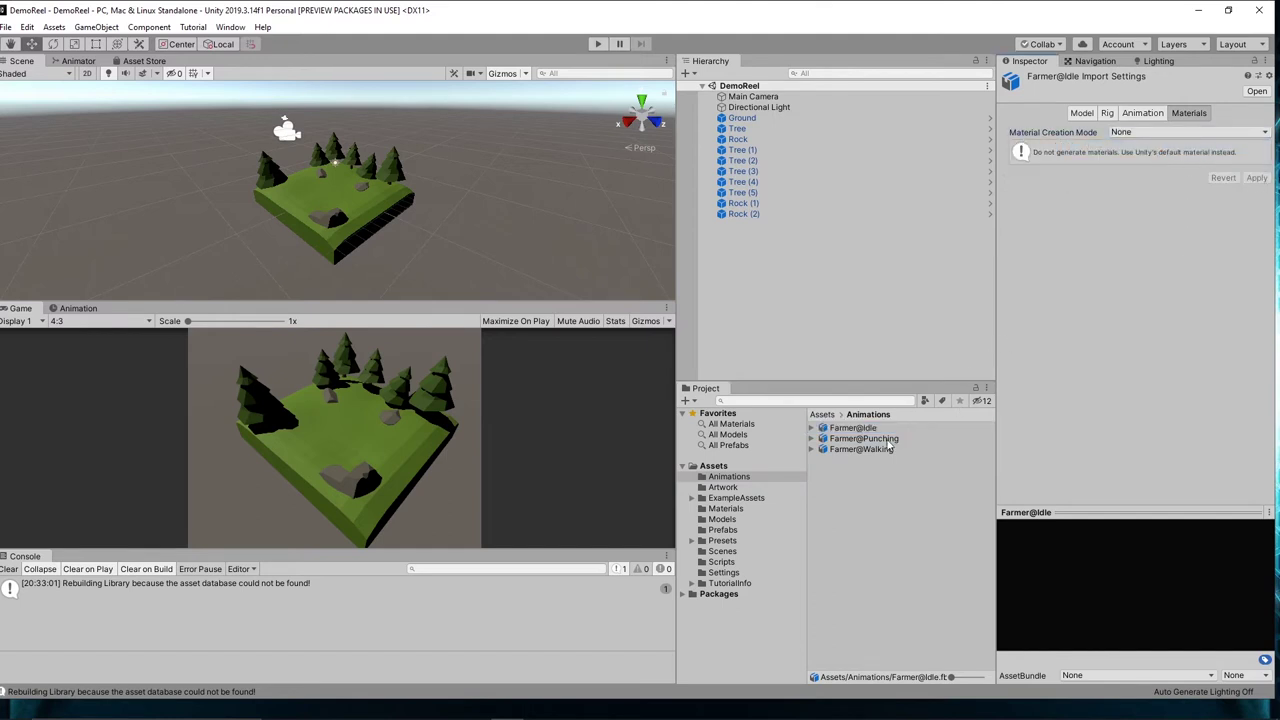
left_click(1137, 115)
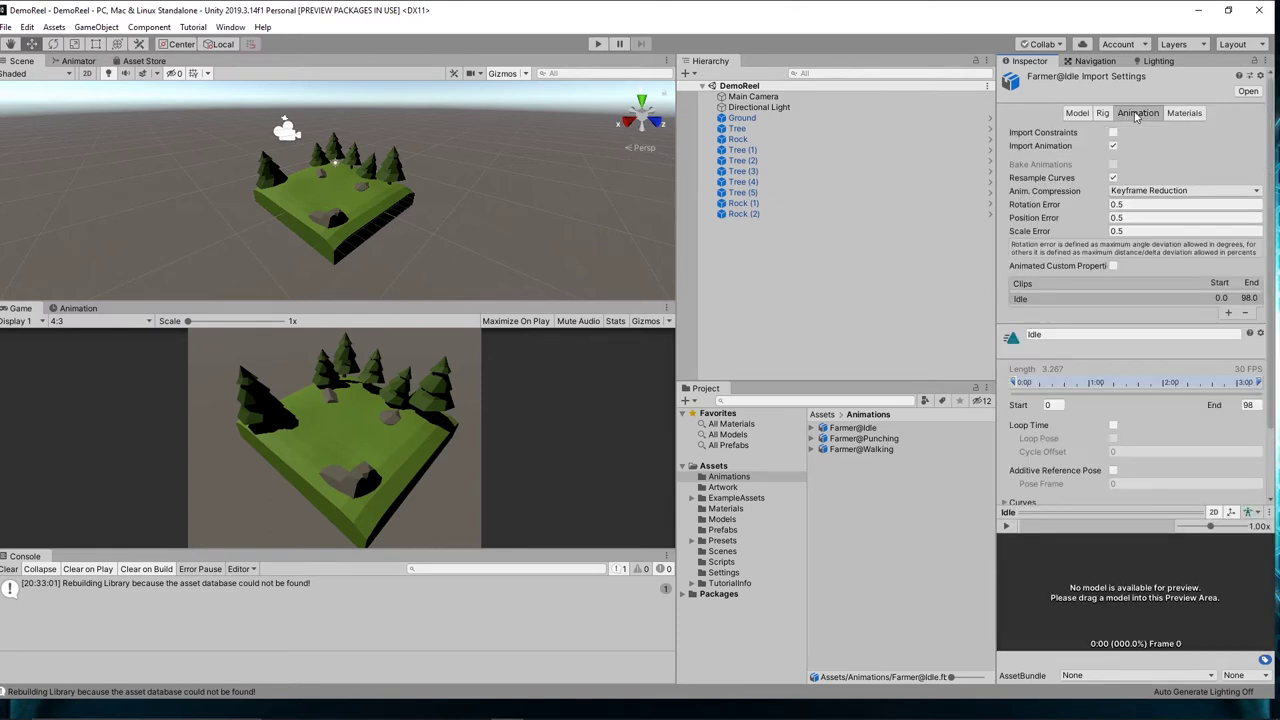
scroll(1125, 325, "down", 2)
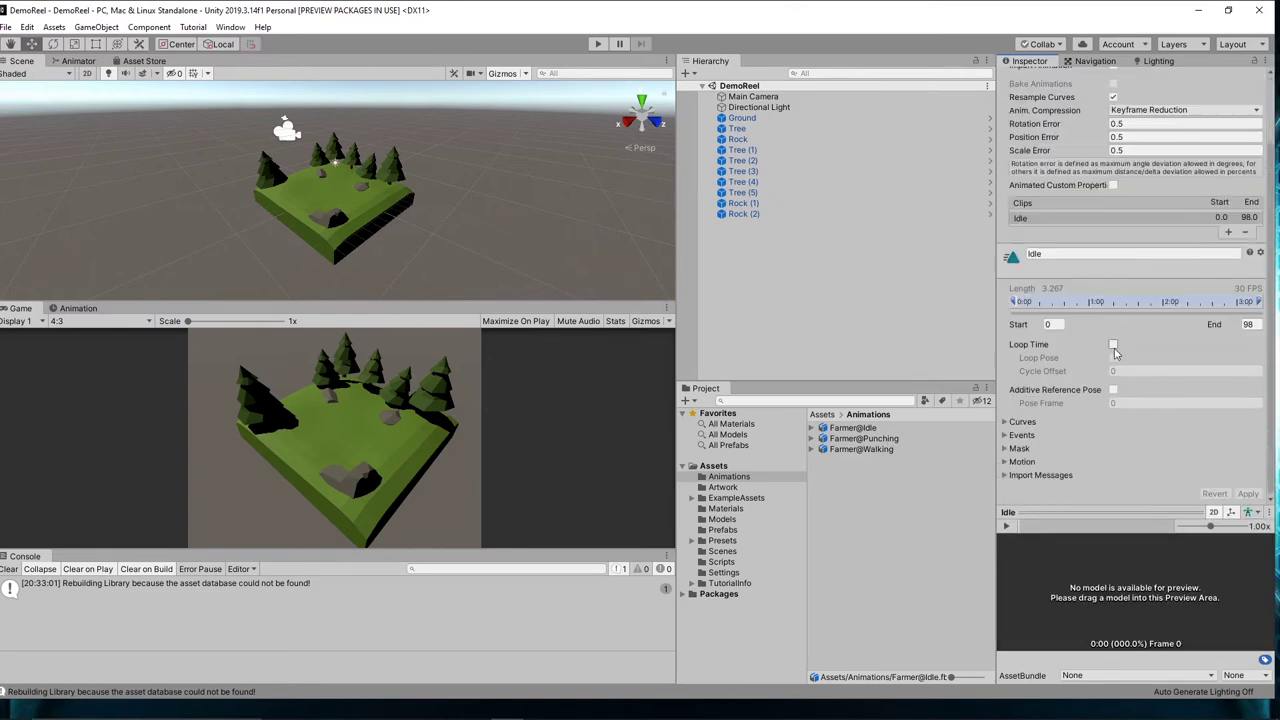
left_click(1113, 345)
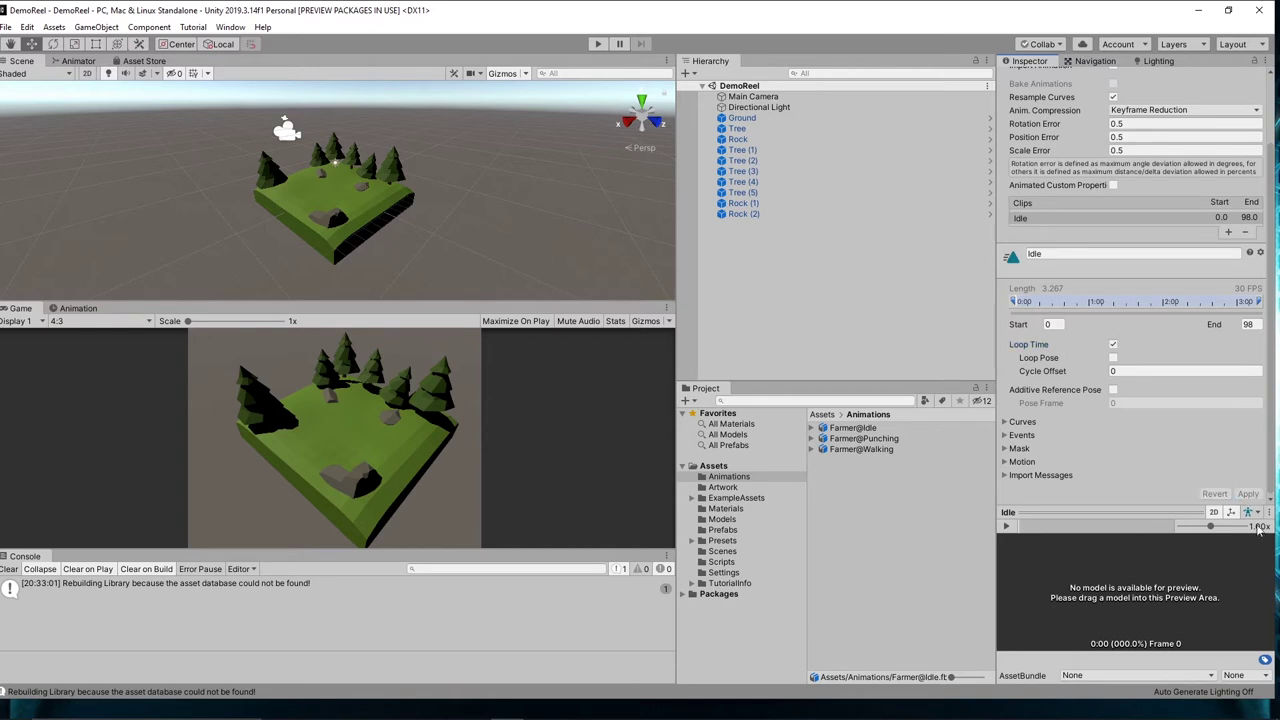
Enable and apply Loop Time on the Punching and Walking clips
left_click(885, 439)
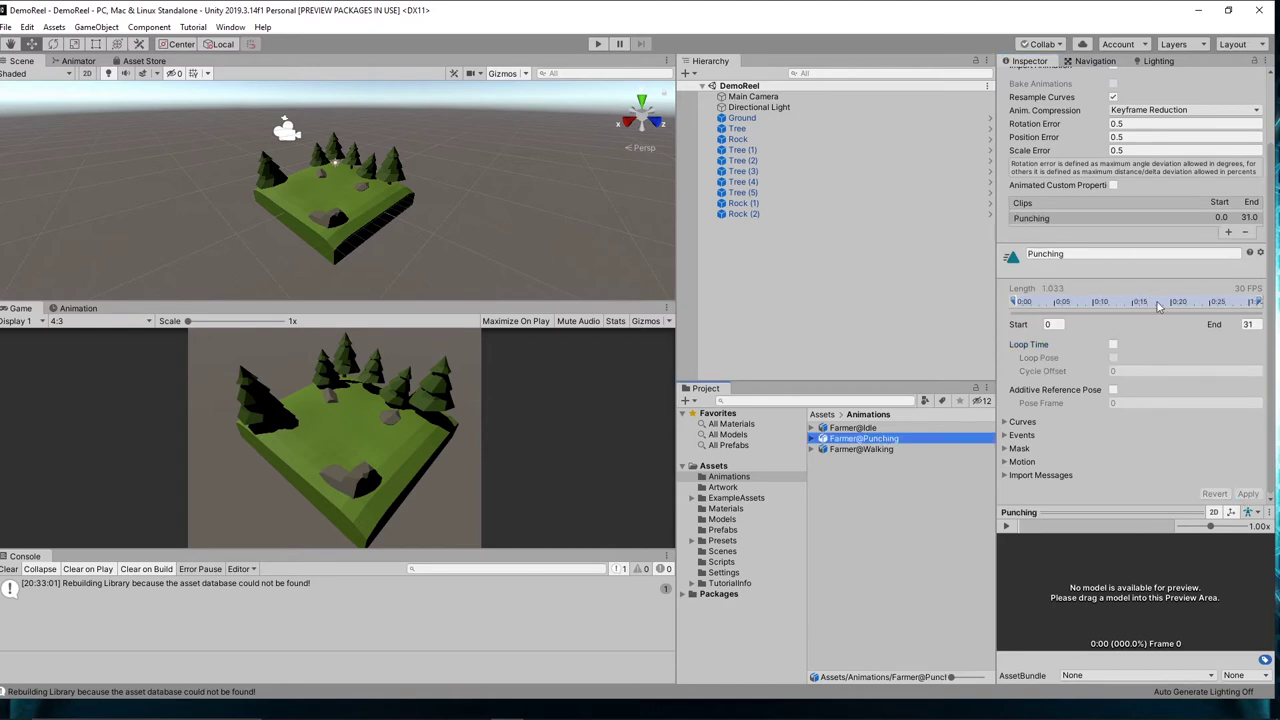
left_click(1113, 345)
left_click(1248, 494)
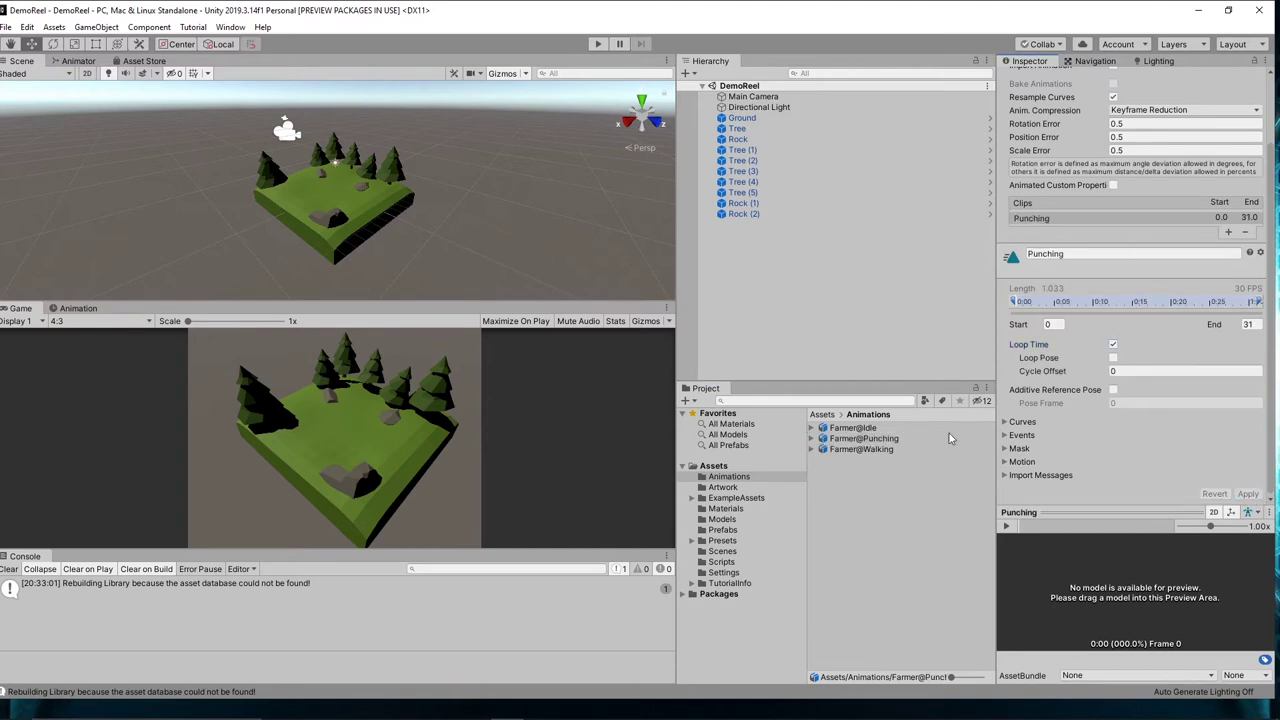
left_click(860, 449)
left_click(1113, 345)
left_click(1248, 494)
Set Material Creation Mode to None on Farmer@Punching and Farmer@Walking and apply
left_click(864, 438)
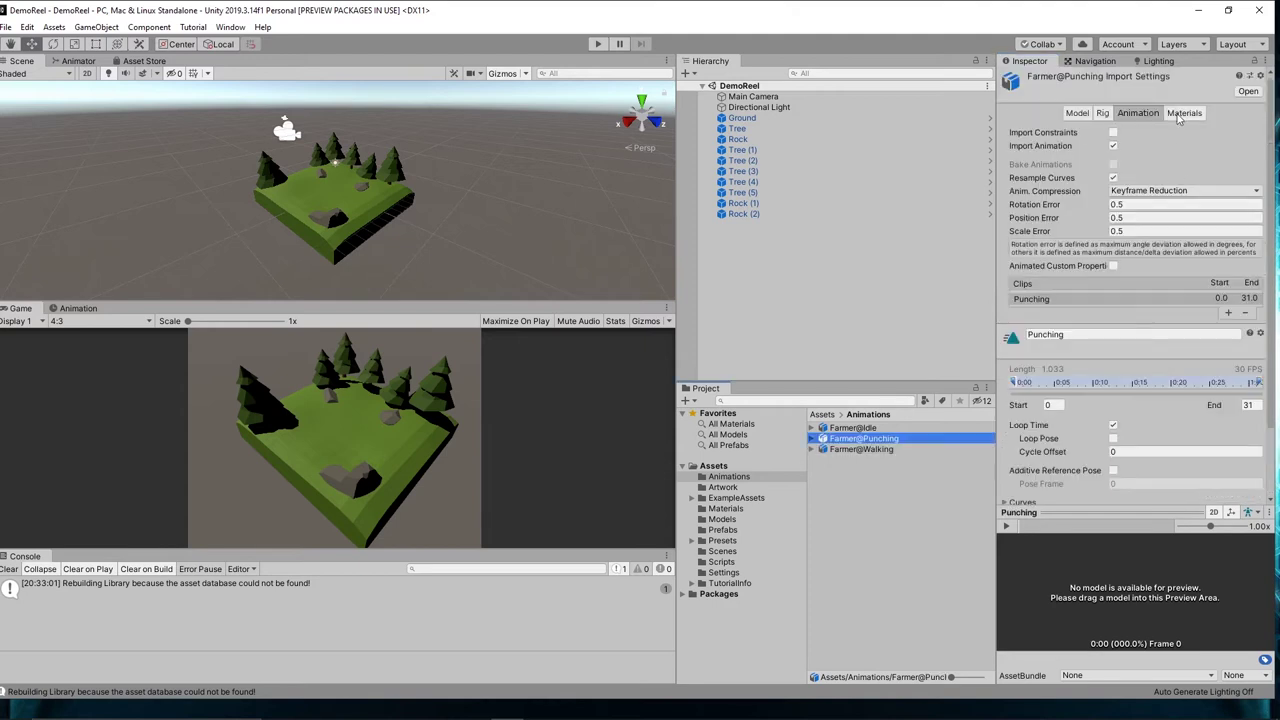
left_click(1189, 113)
left_click(1150, 132)
left_click(1150, 150)
left_click(860, 449)
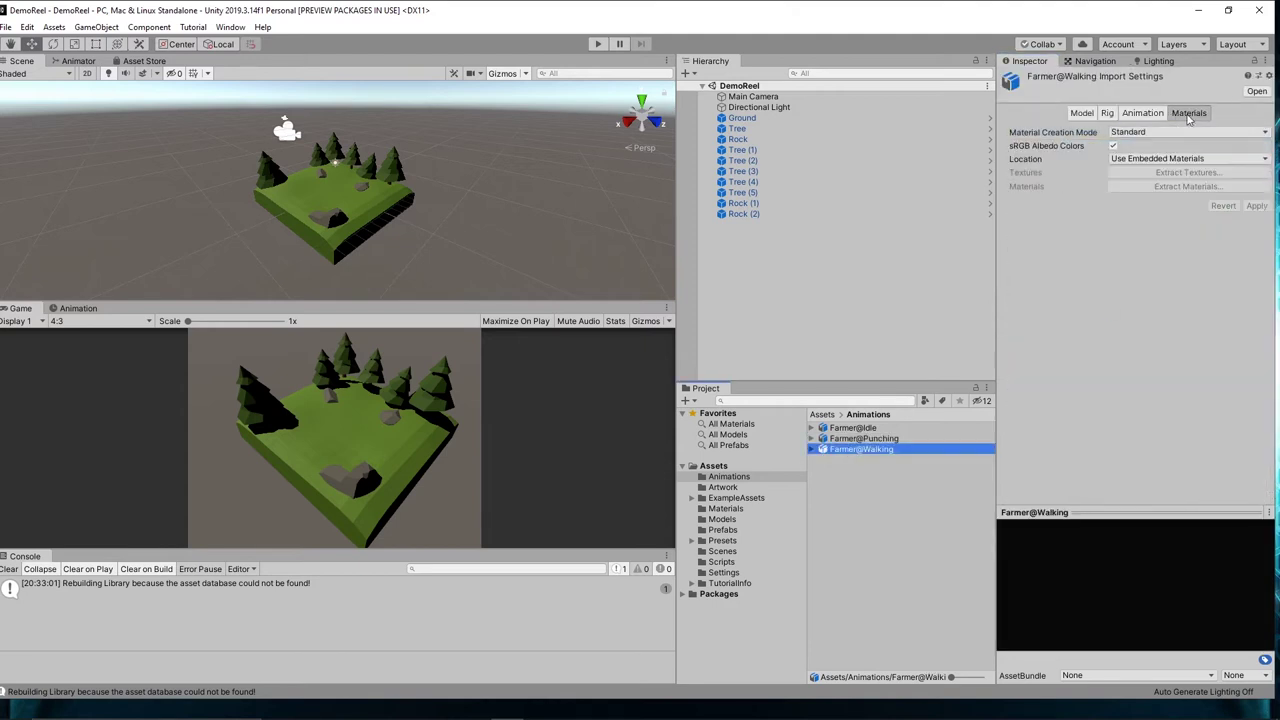
left_click(1160, 132)
left_click(1093, 147)
left_click(1257, 180)
left_click(1082, 113)
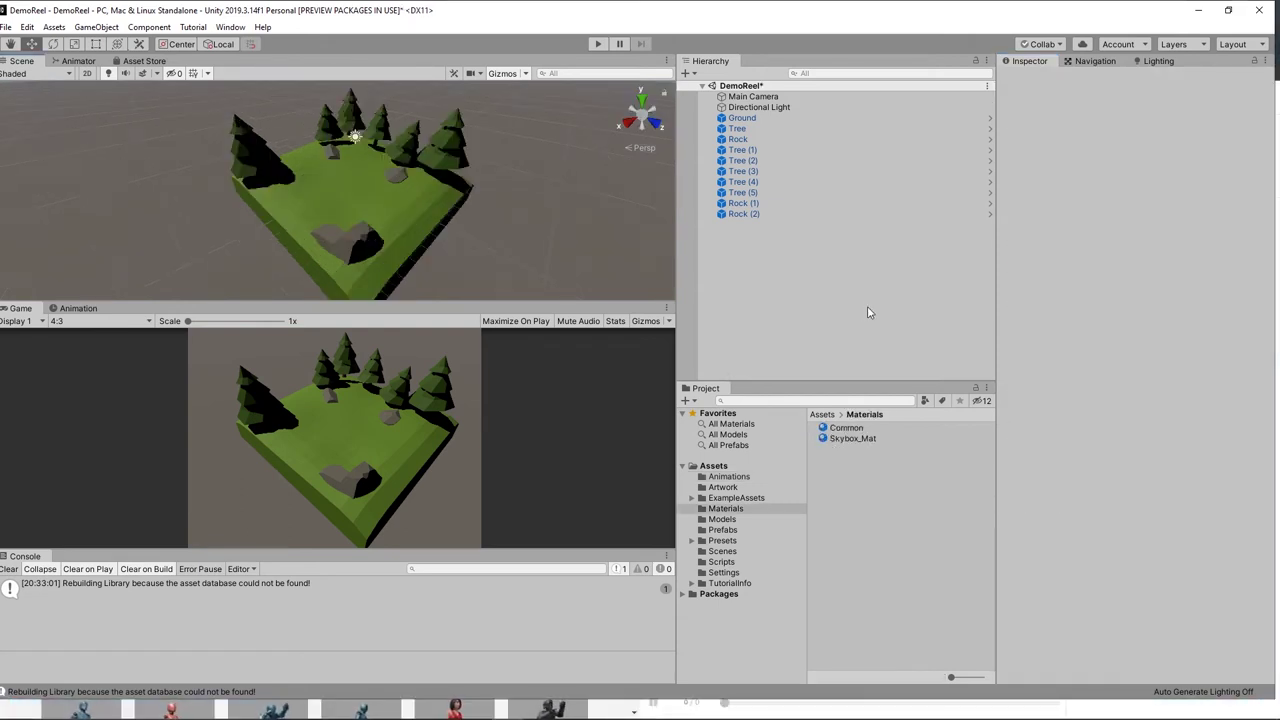
Add the Farmer model to the scene and raise it to Y 0.801 on the grass
left_click(728, 520)
left_click(846, 429)
left_click_drag(848, 430, 772, 266)
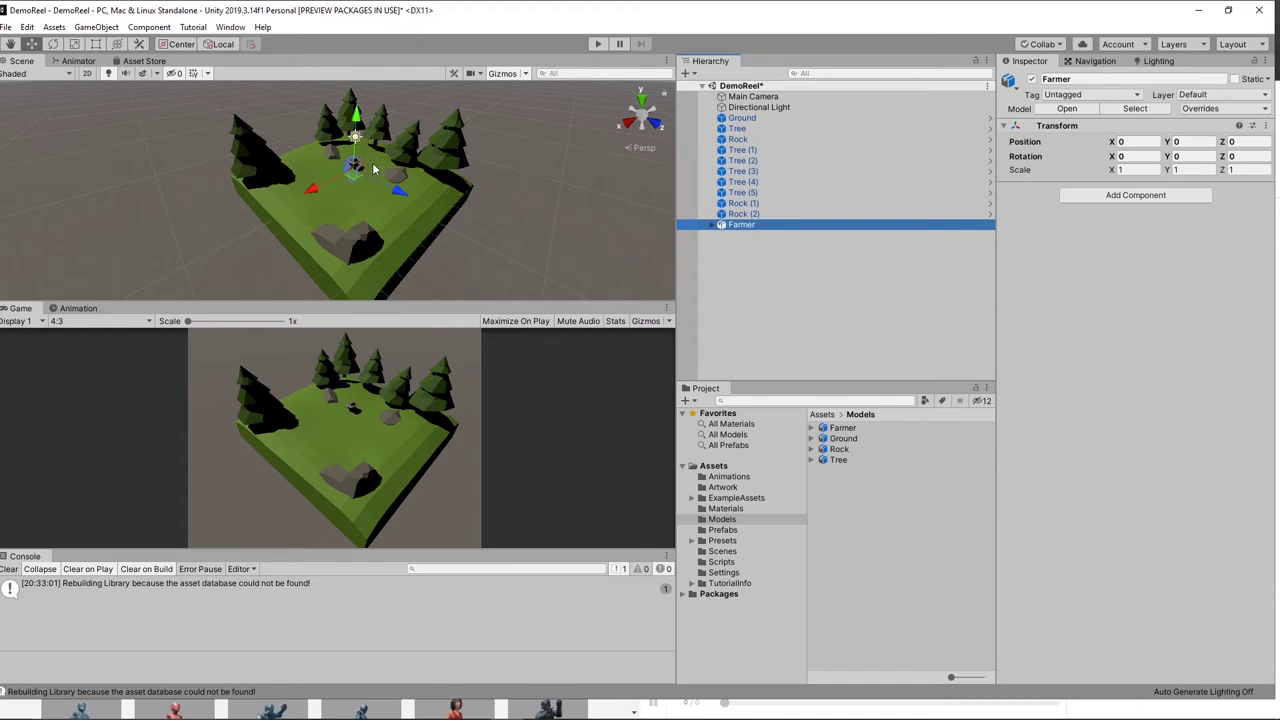
scroll(375, 175, "up", 5)
left_click_drag(337, 145, 211, 147)
left_click_drag(143, 117, 155, 135)
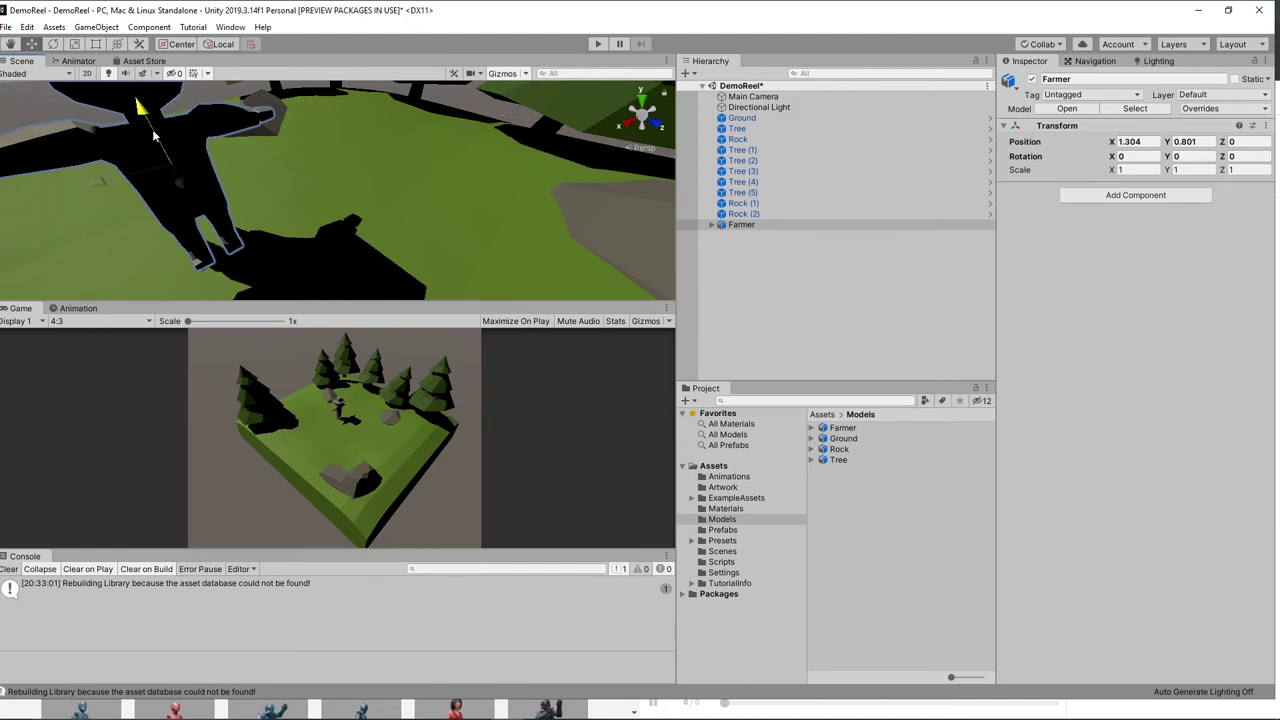
Save the scene's Farmer as a Farmer prefab in the Prefabs folder
scroll(226, 151, "down", 5)
left_click_drag(209, 179, 385, 115, "alt")
scroll(296, 180, "down", 3)
scroll(385, 115, "up", 8)
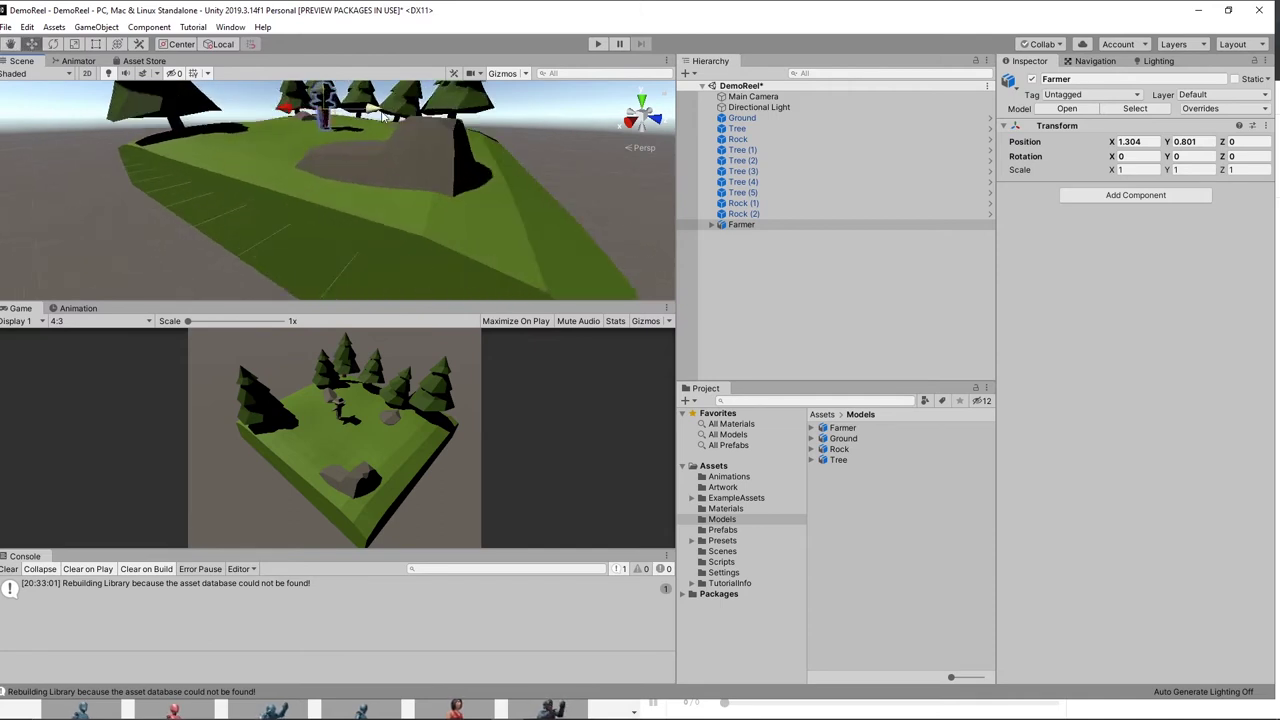
scroll(380, 124, "down", 5)
scroll(402, 166, "up", 2)
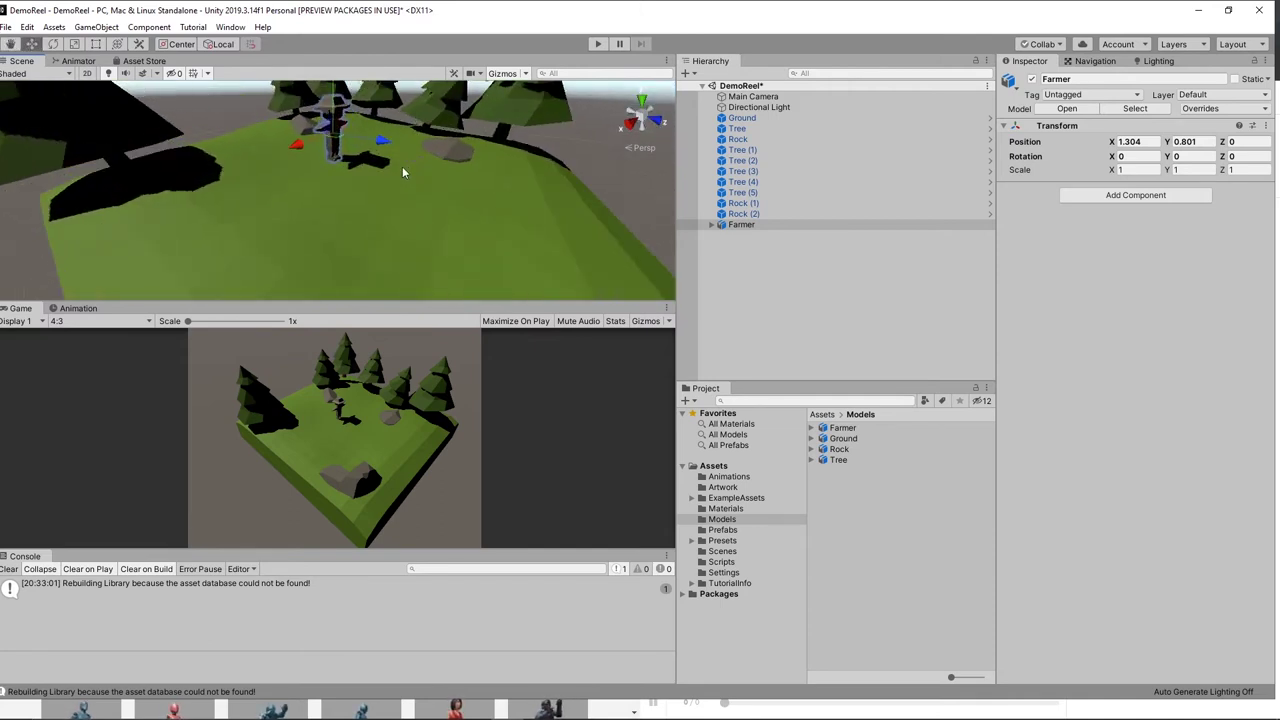
scroll(403, 166, "down", 1)
scroll(403, 166, "down", 2)
scroll(405, 163, "up", 2)
left_click(780, 225)
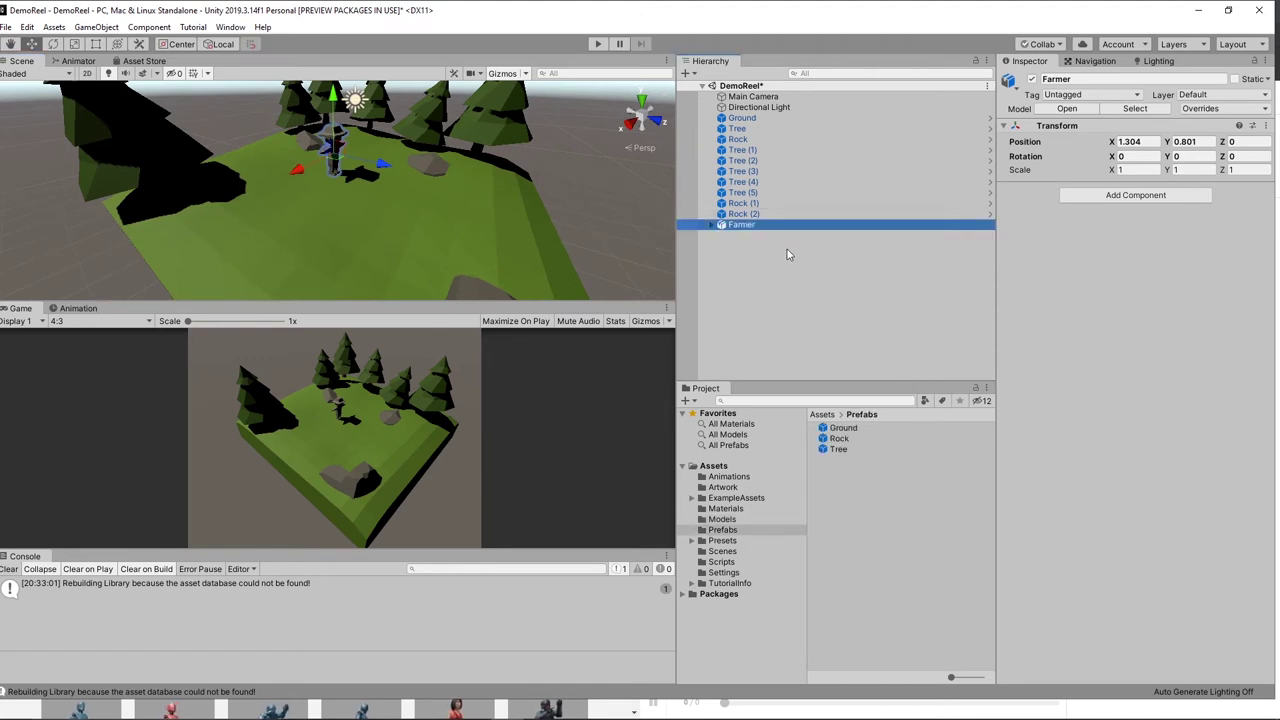
left_click_drag(736, 228, 855, 468)
left_click(625, 387)
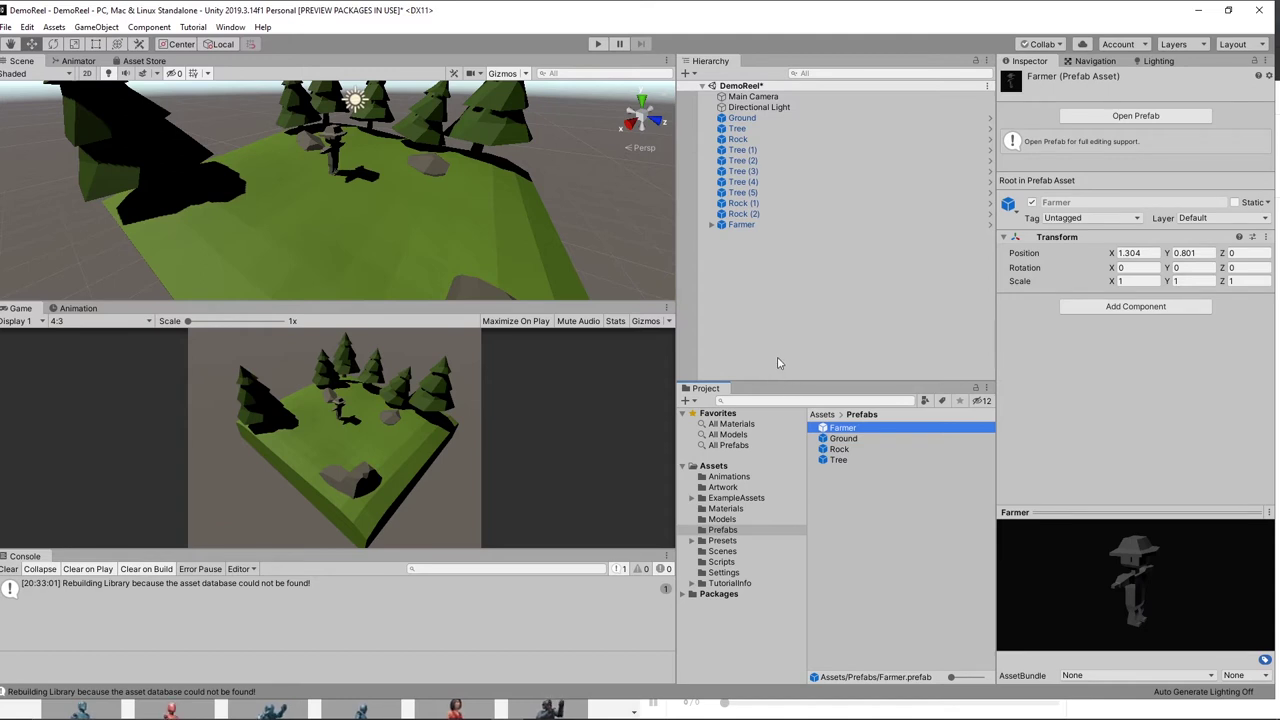
Drag the Common material from Materials onto the Farmer in the Hierarchy
left_click(728, 509)
left_click_drag(855, 432, 344, 127)
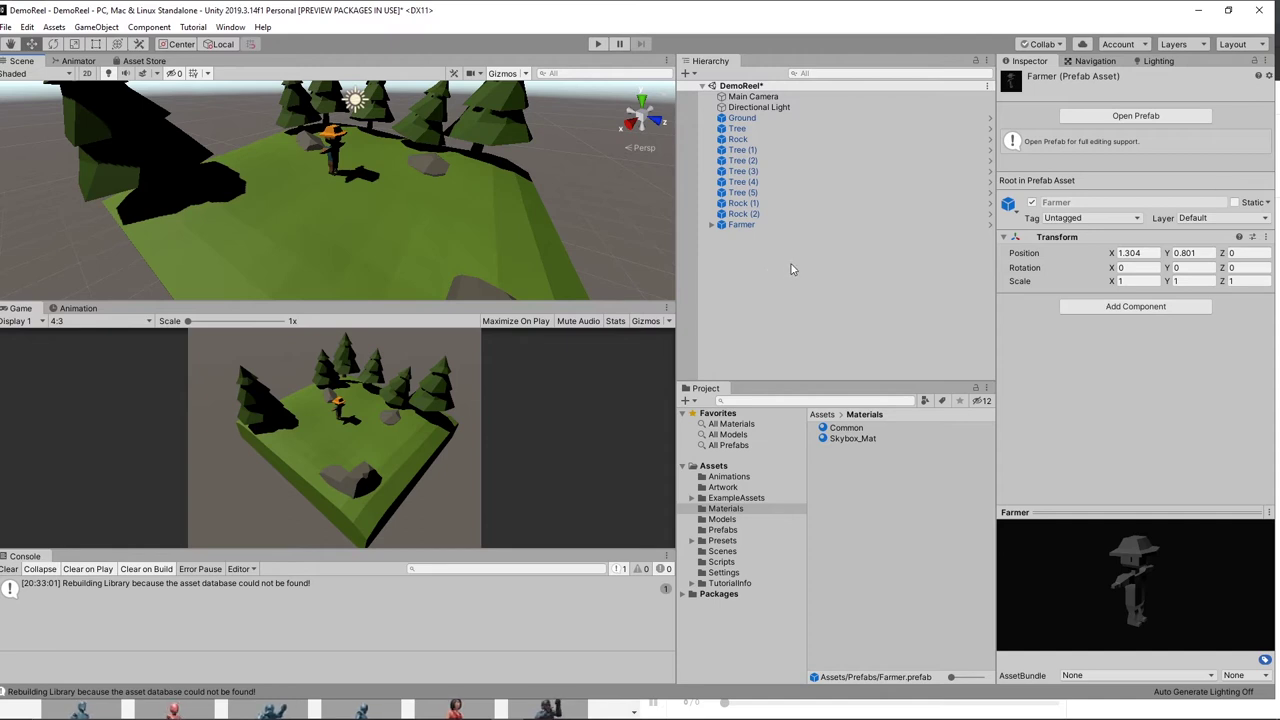
left_click(812, 428)
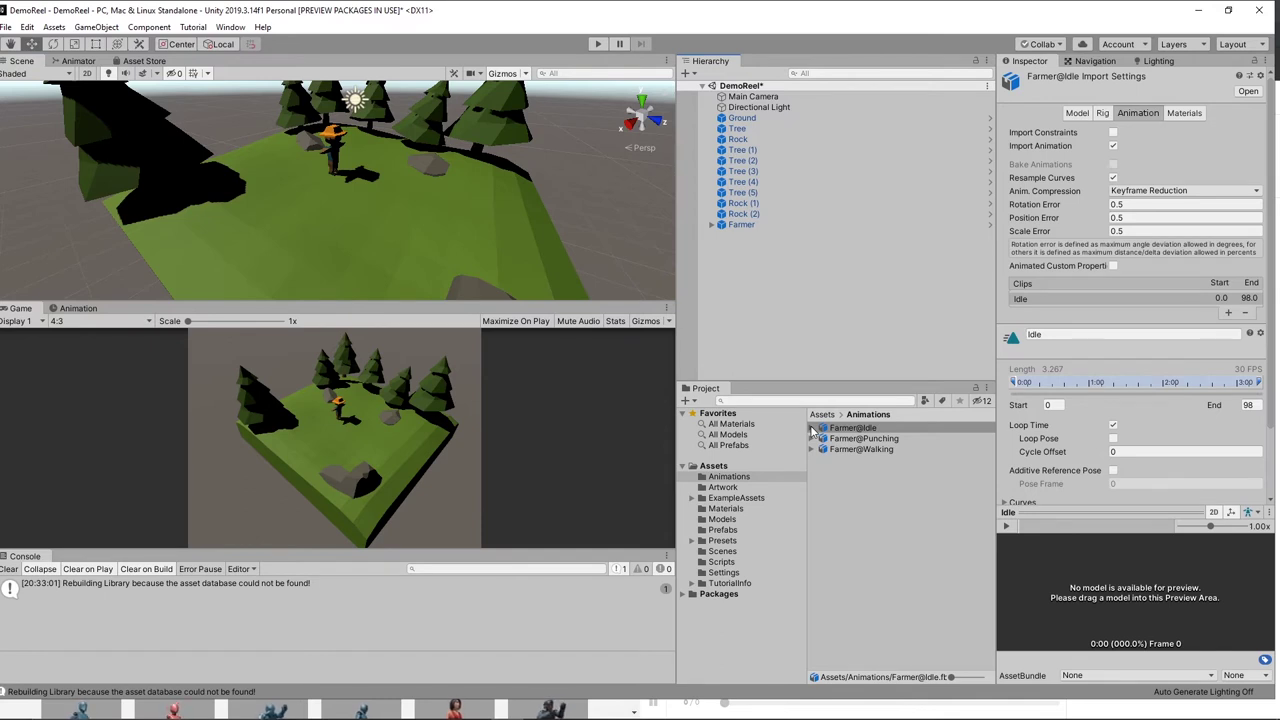
Drag Farmer@Idle's Idle clip onto the Farmer, creating Farmer.controller in Animations
left_click(812, 428)
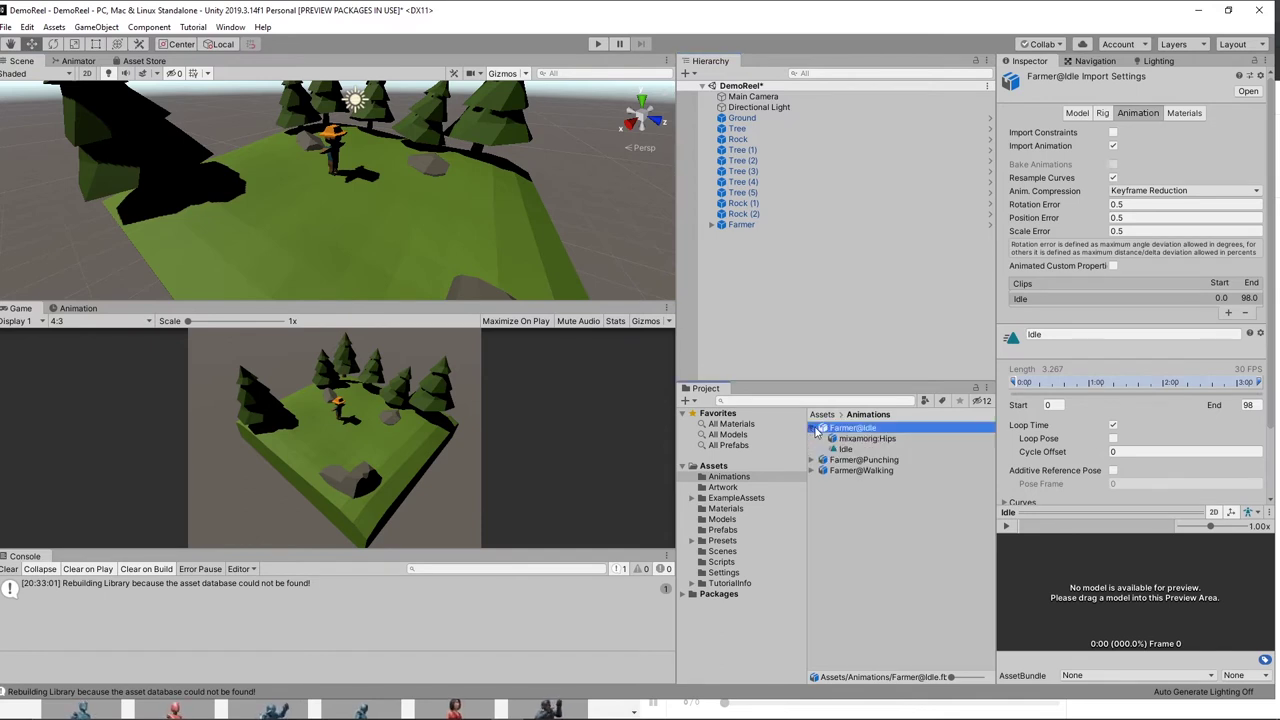
left_click(845, 450)
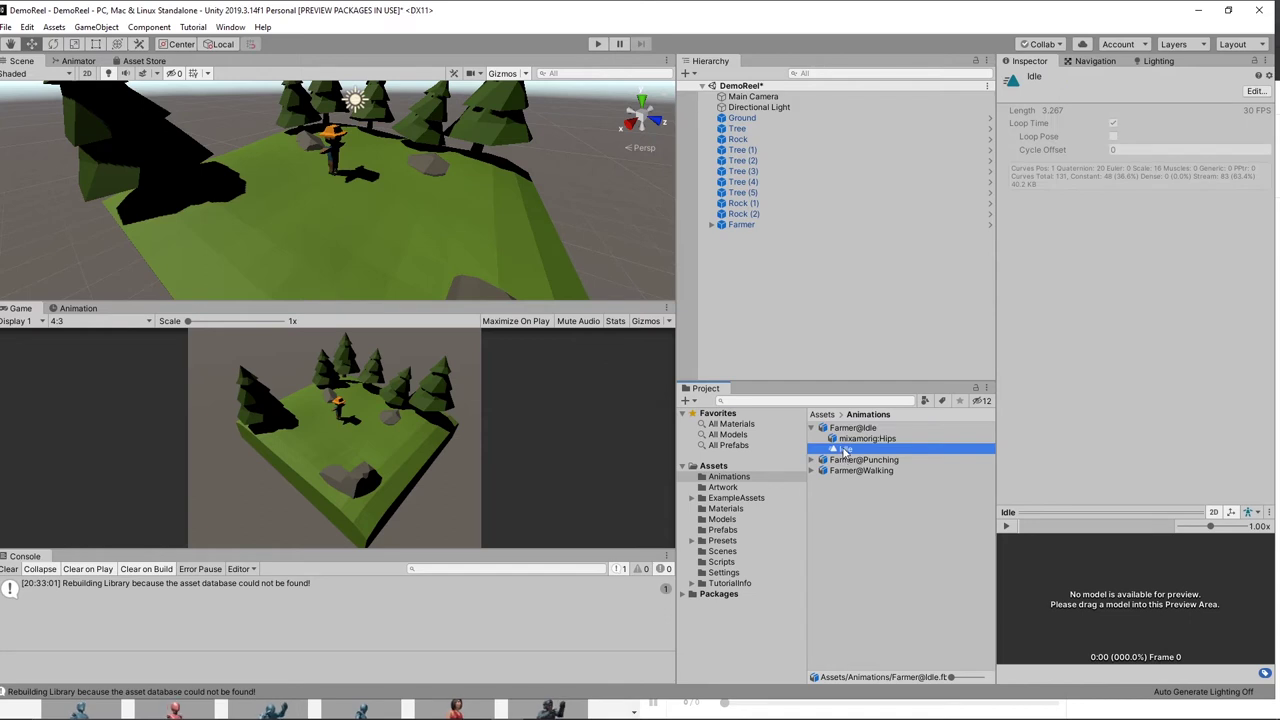
left_click_drag(845, 450, 746, 228)
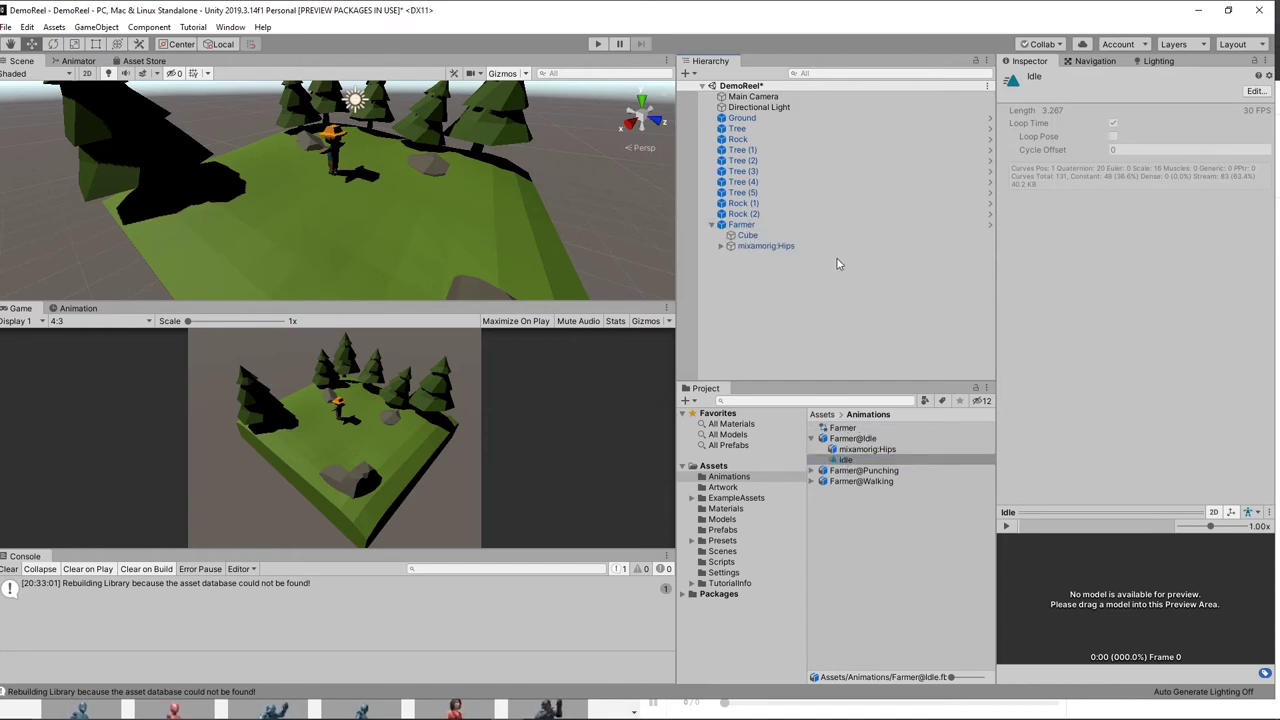
left_click(843, 428)
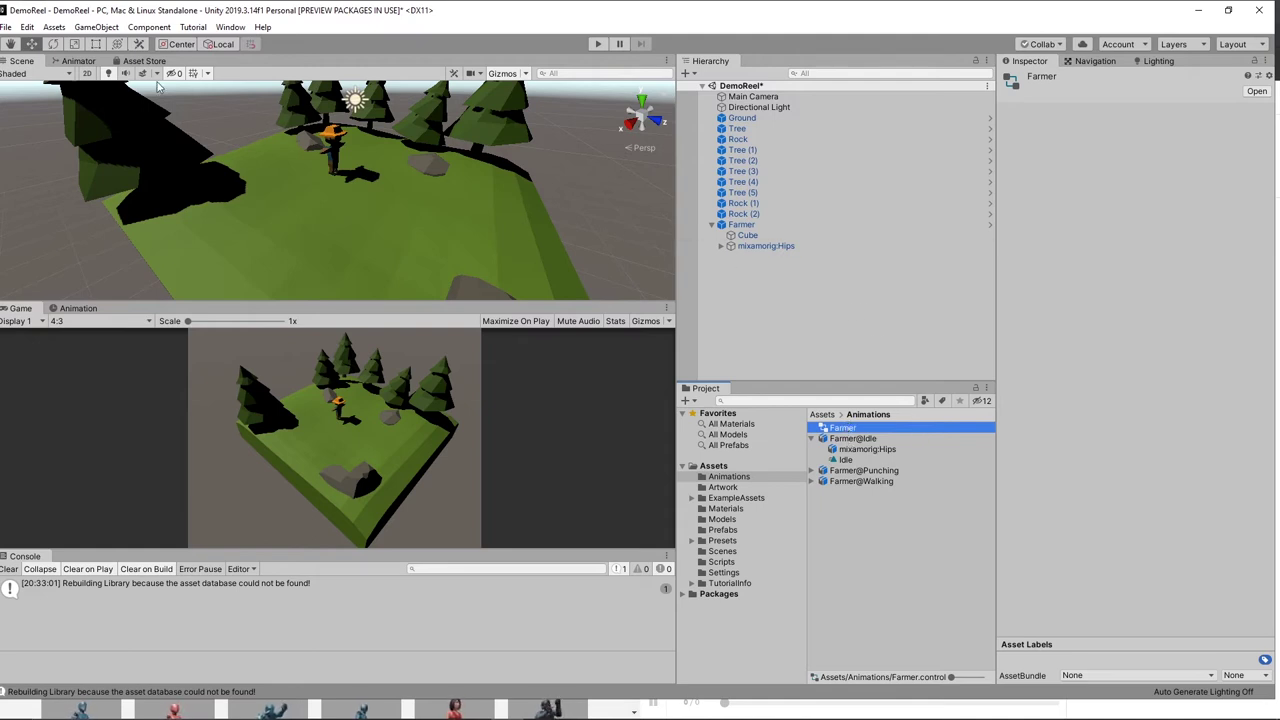
Place the Idle node beside Entry in the Animator and test the idle in Play mode
left_click(741, 224)
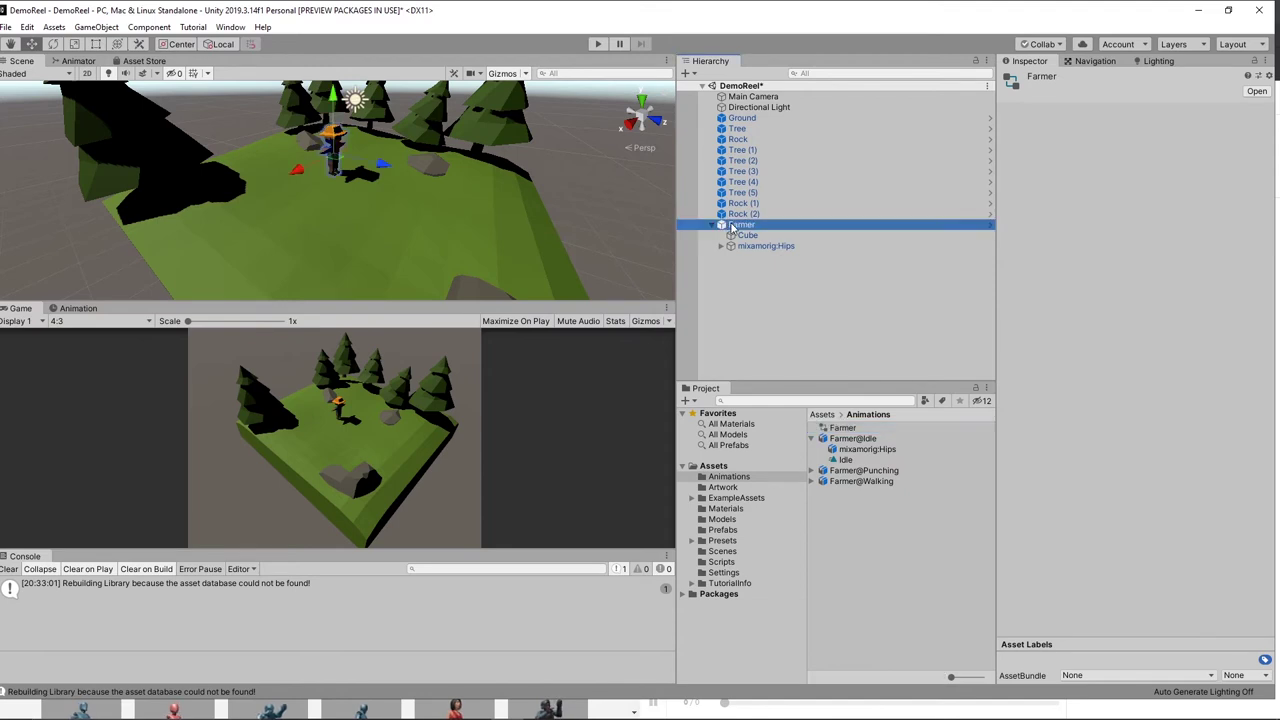
left_click(78, 61)
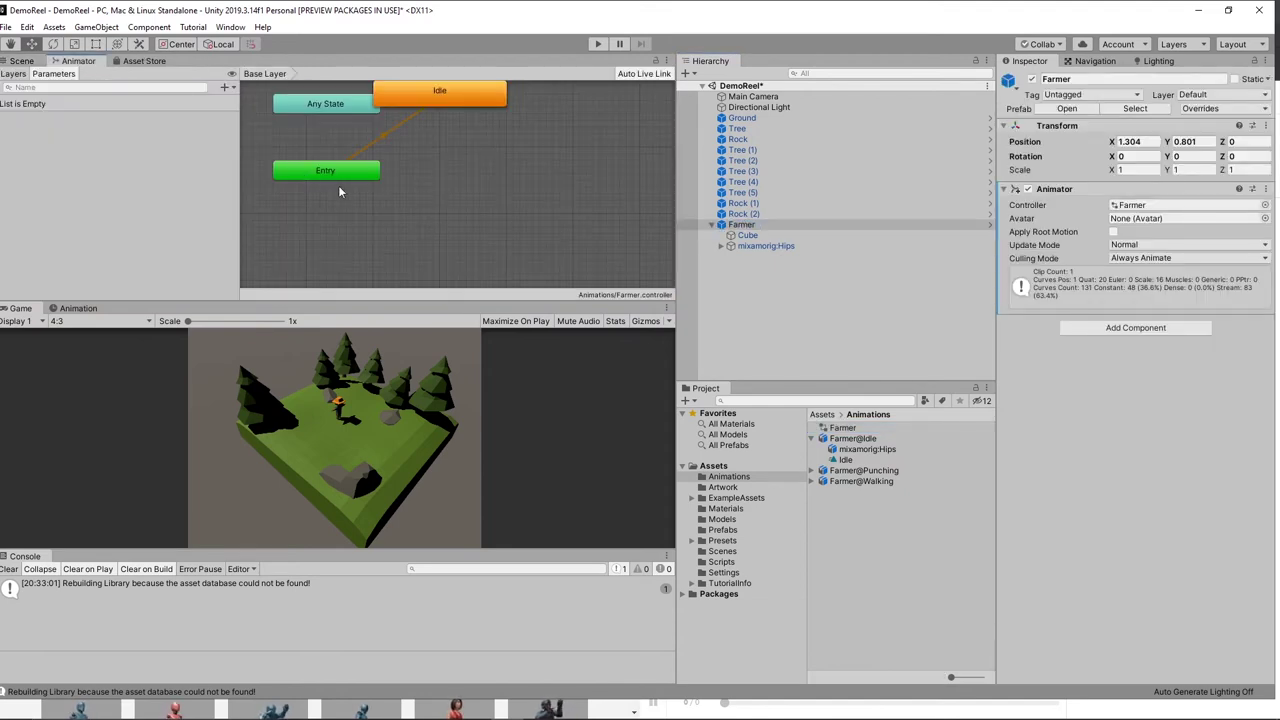
left_click_drag(427, 98, 489, 171)
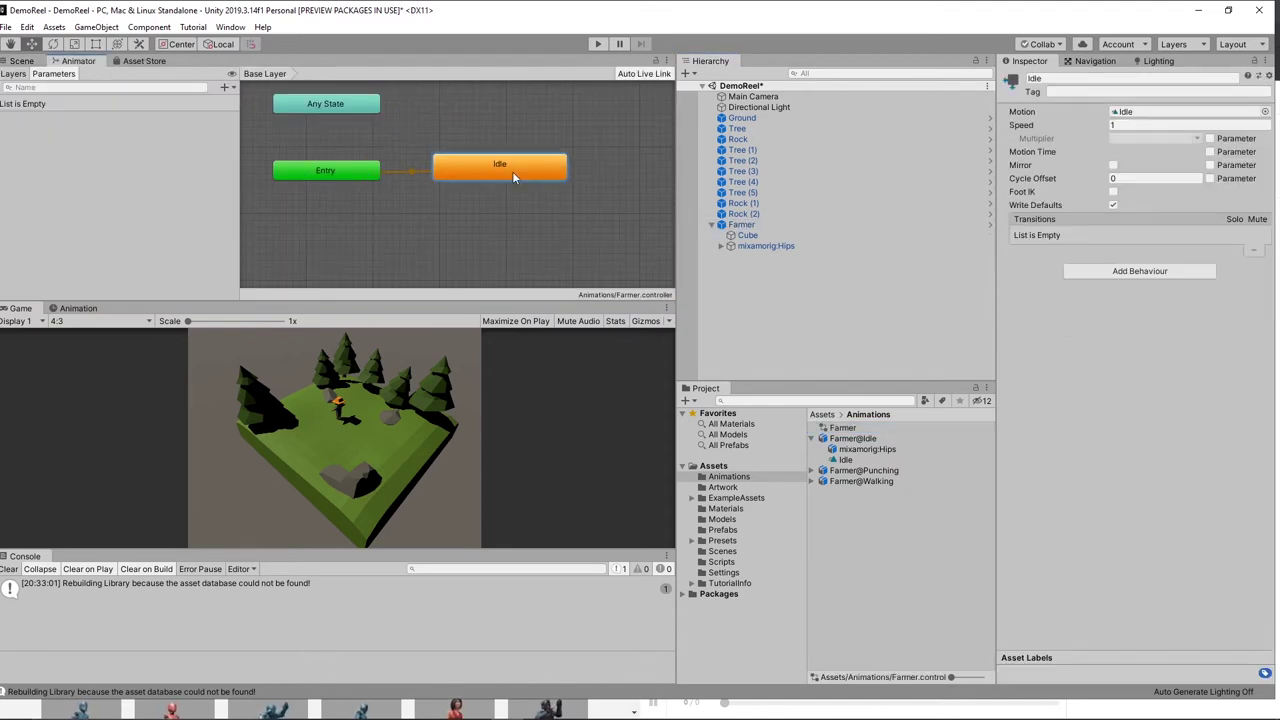
left_click(597, 44)
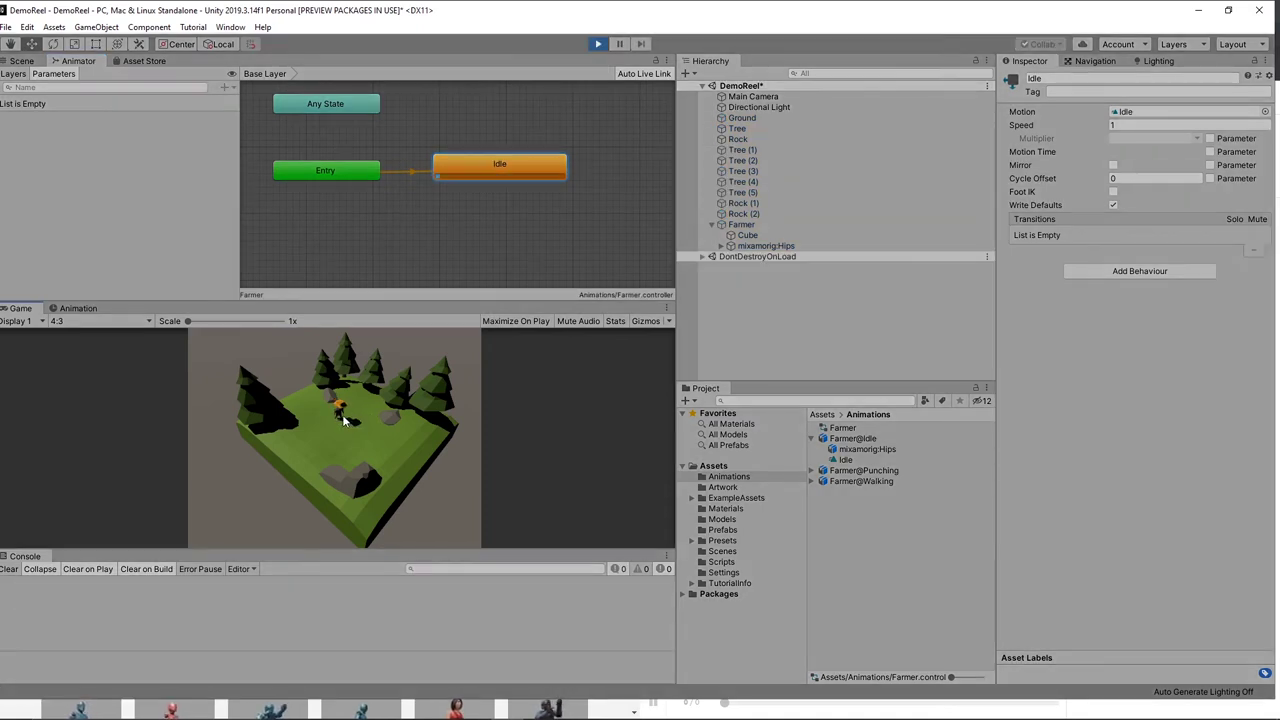
key("ctrl+p")
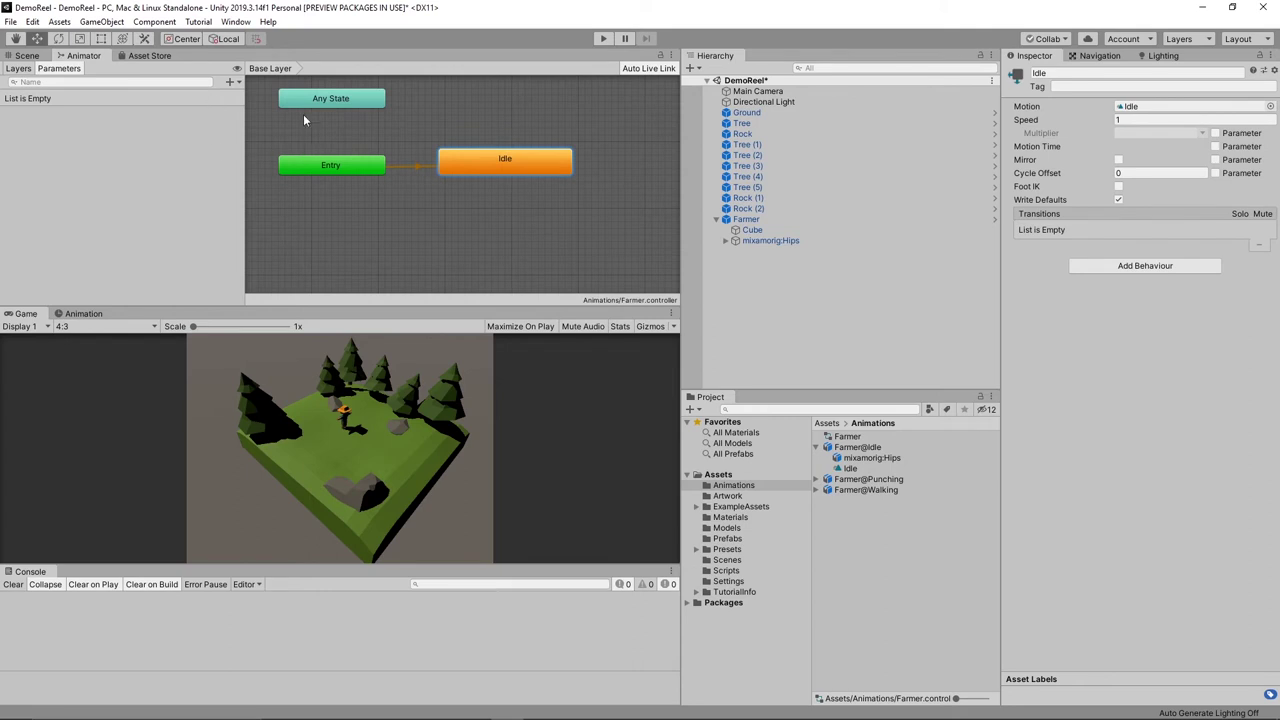
Add a Bool parameter named punch to the Animator, left unchecked
left_click(231, 82)
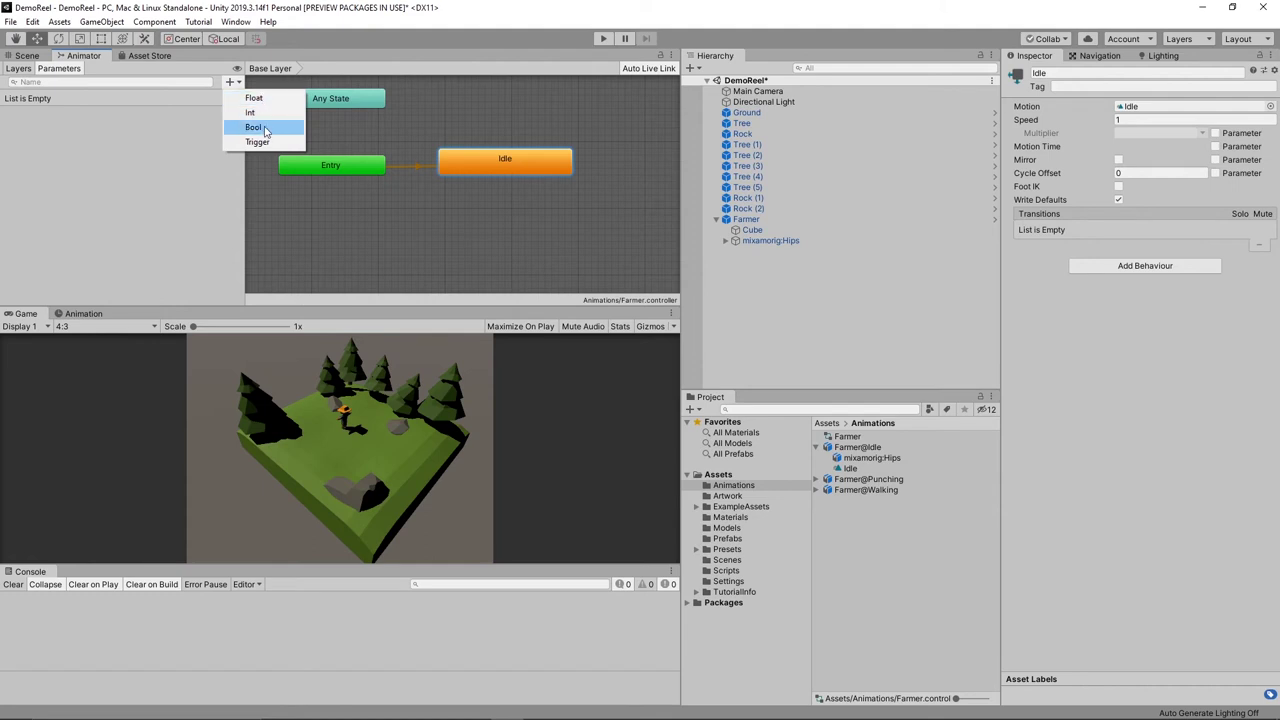
left_click(253, 127)
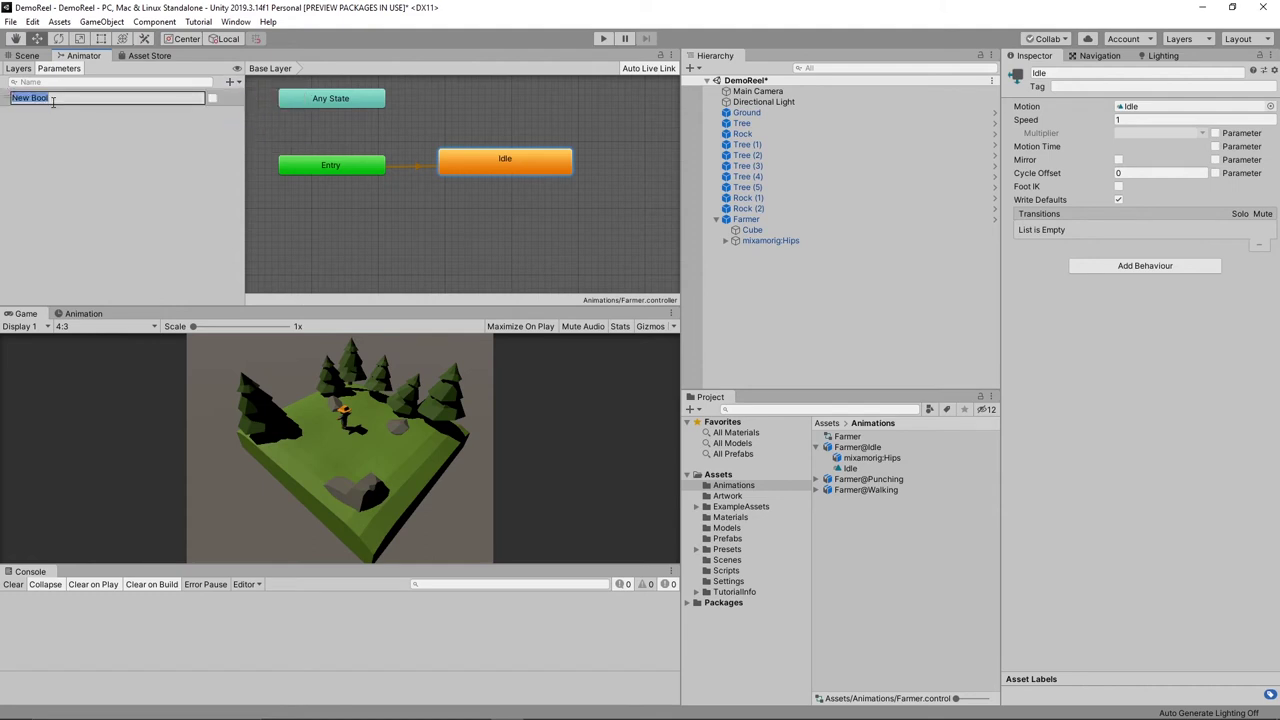
type("punch")
key("Return")
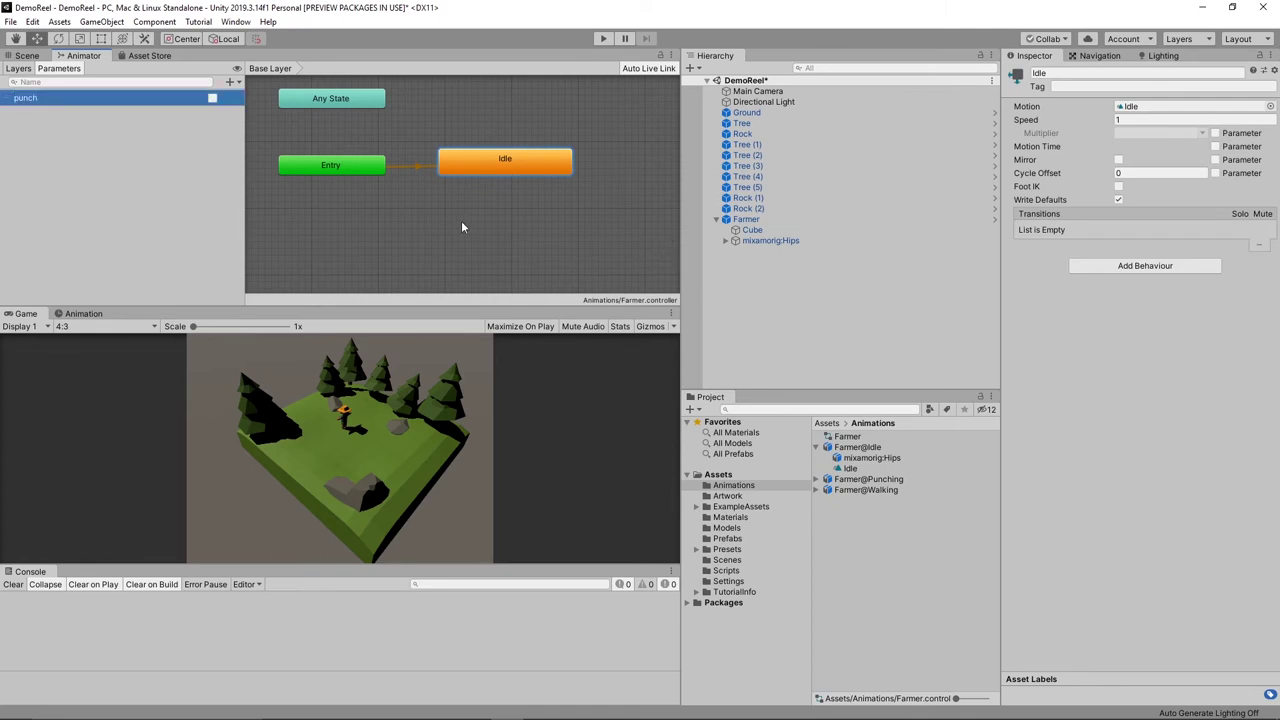
left_click(212, 98)
left_click(212, 98)
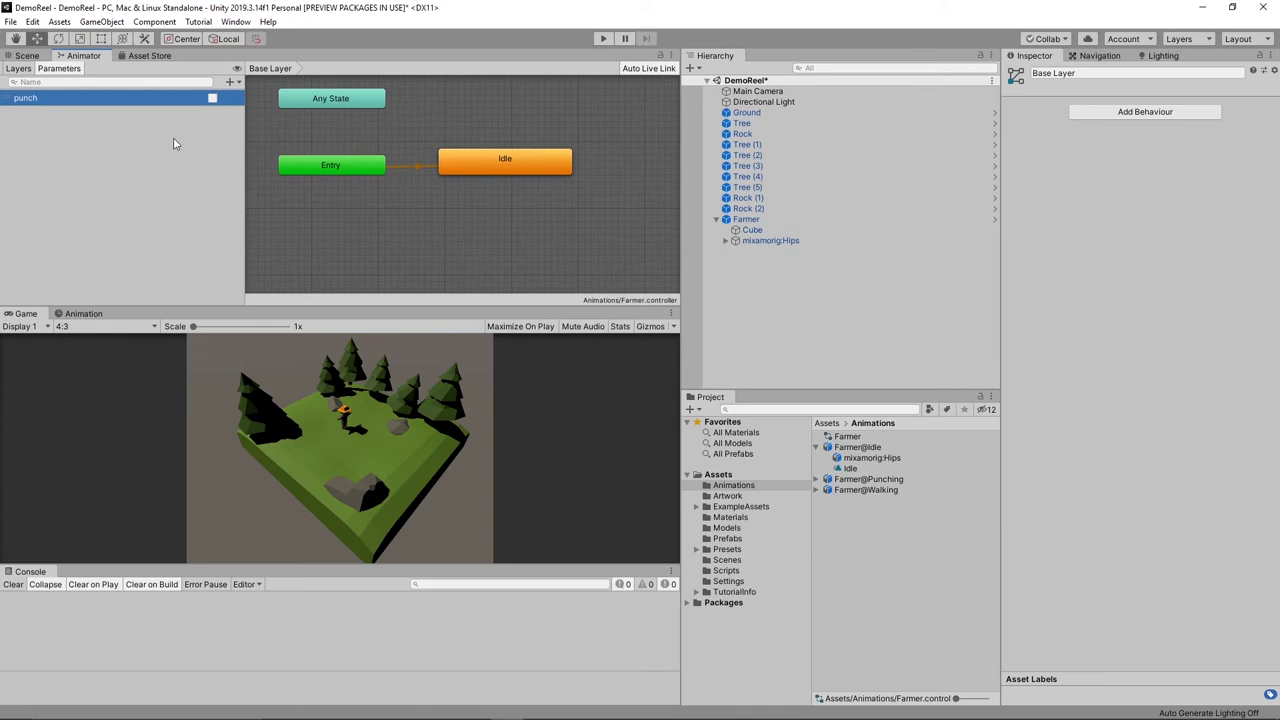
Add the Punching clip as an Animator state with a transition from Idle to Punching
left_click(816, 480)
left_click_drag(862, 503, 490, 227)
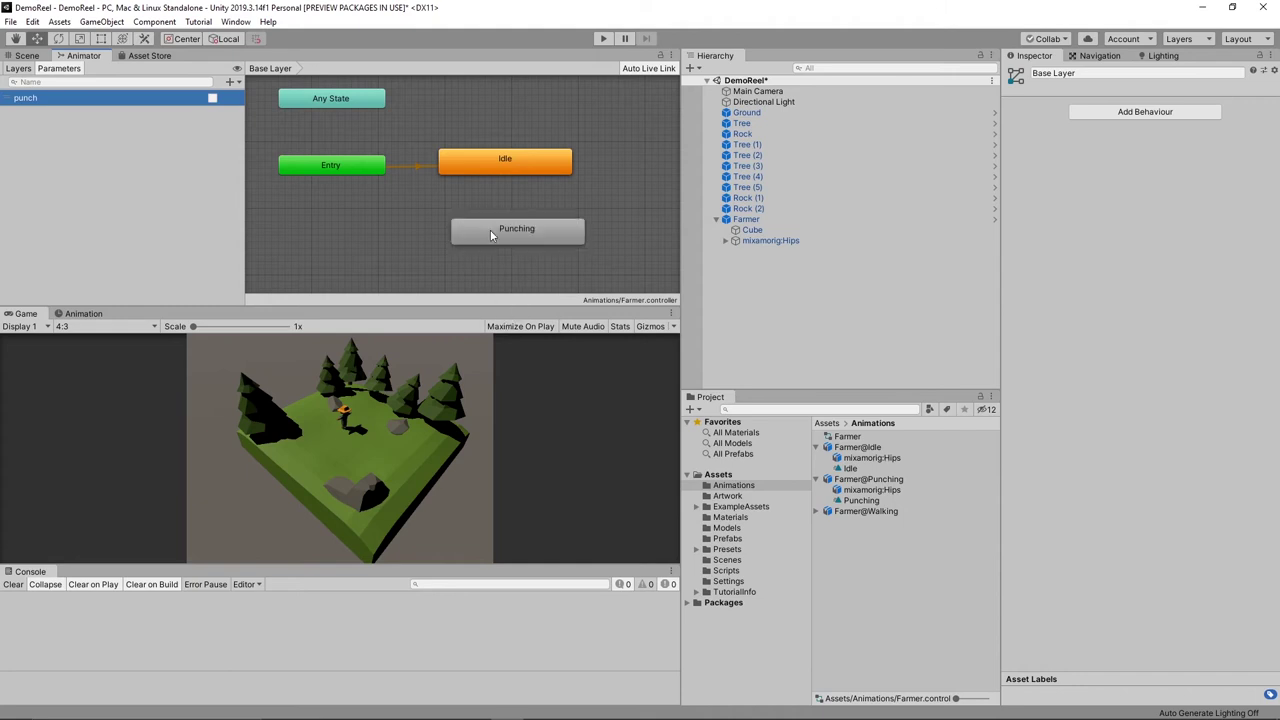
left_click(489, 228)
left_click(501, 171)
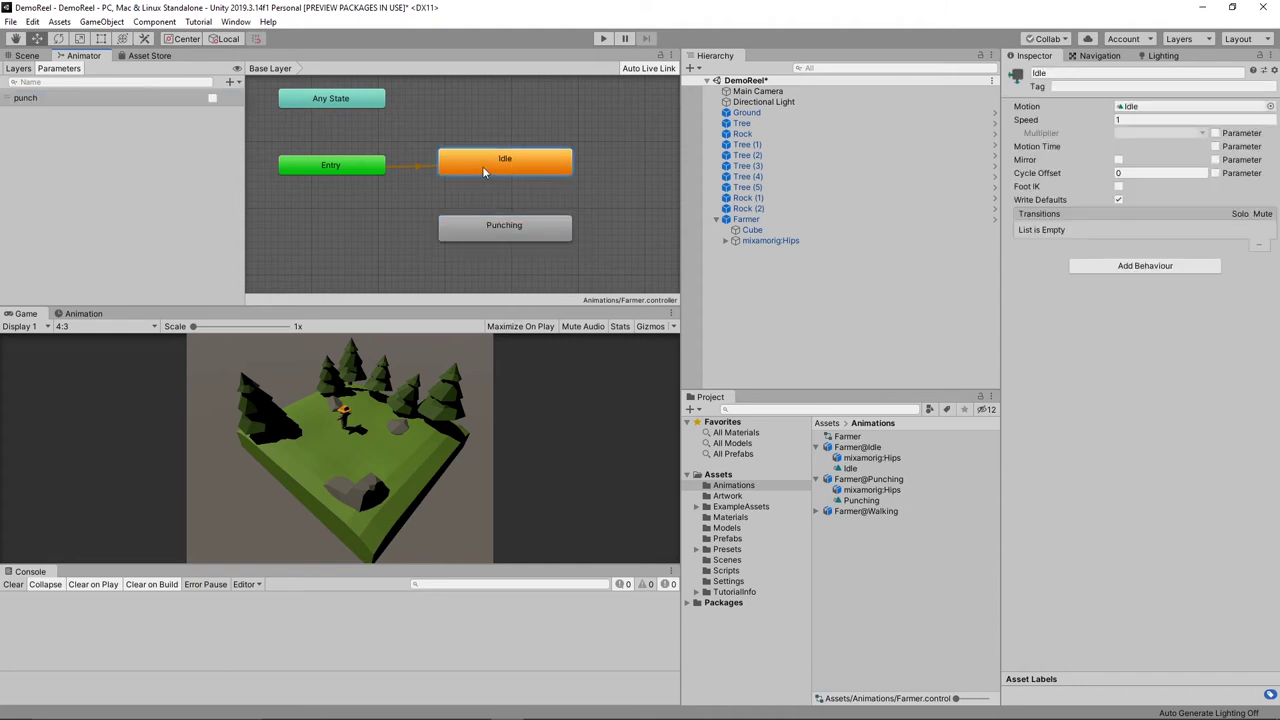
right_click(480, 161)
left_click(515, 170)
left_click(502, 224)
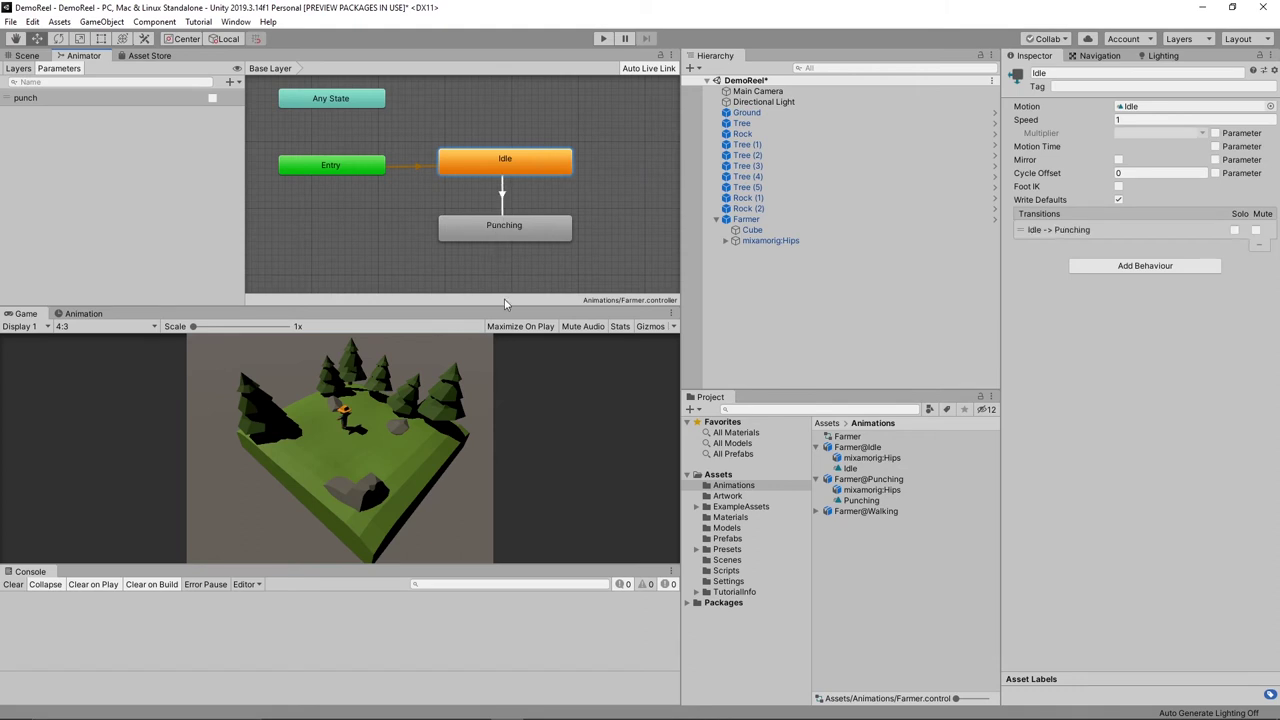
Add a transition from Punching back to Idle and select the Idle-to-Punching transition
right_click(531, 228)
left_click(548, 234)
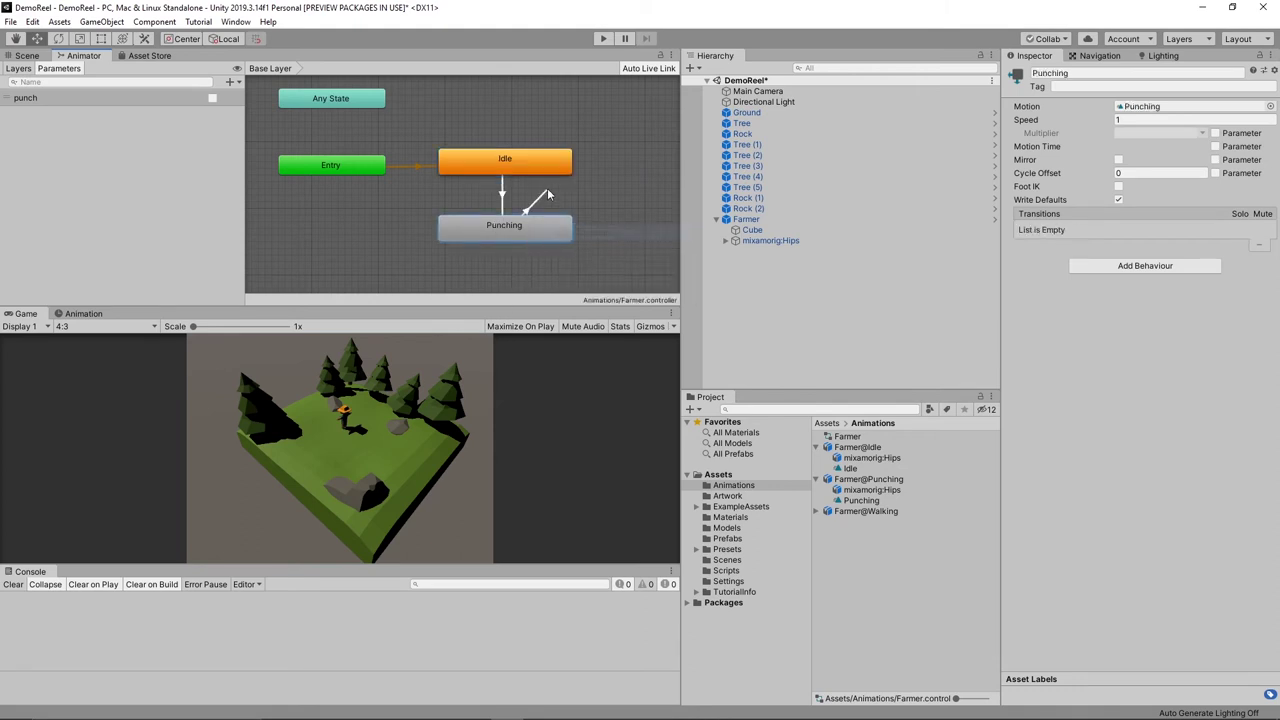
left_click(538, 166)
left_click(505, 198)
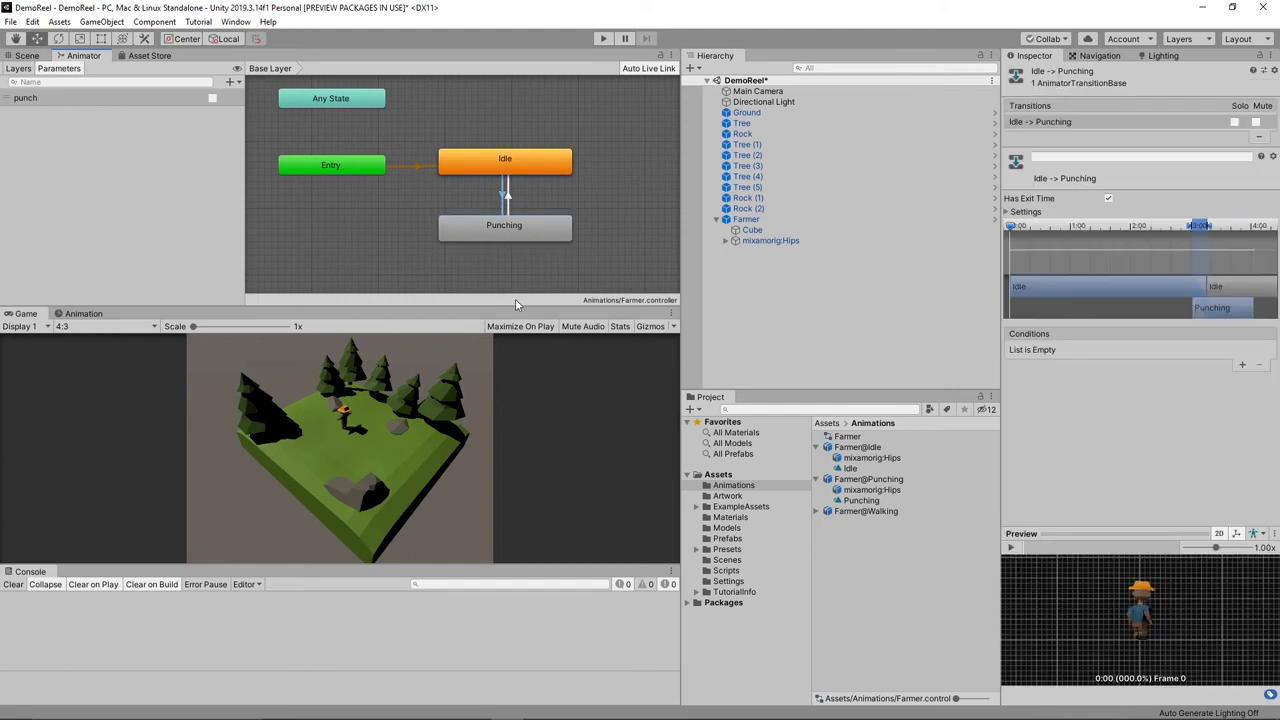
Make Idle-to-Punching instant: no exit time, no fixed duration, duration 0, condition punch true
left_click(1108, 200)
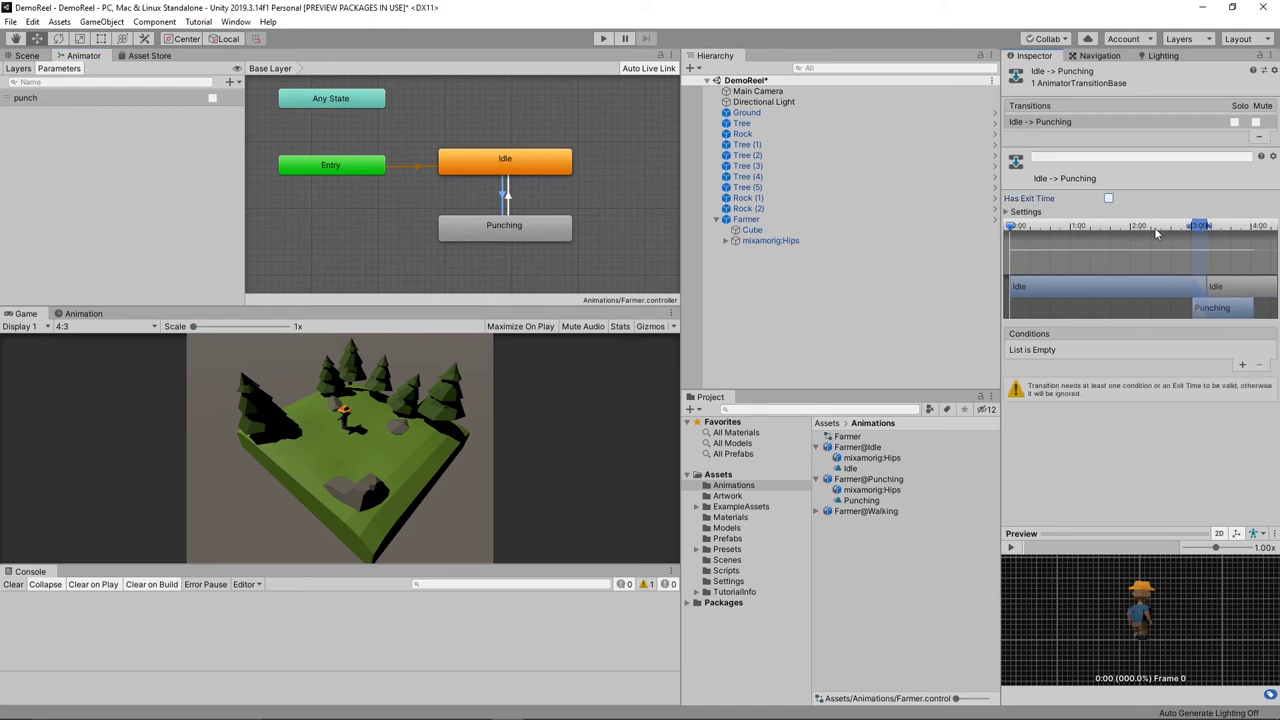
left_click(1015, 213)
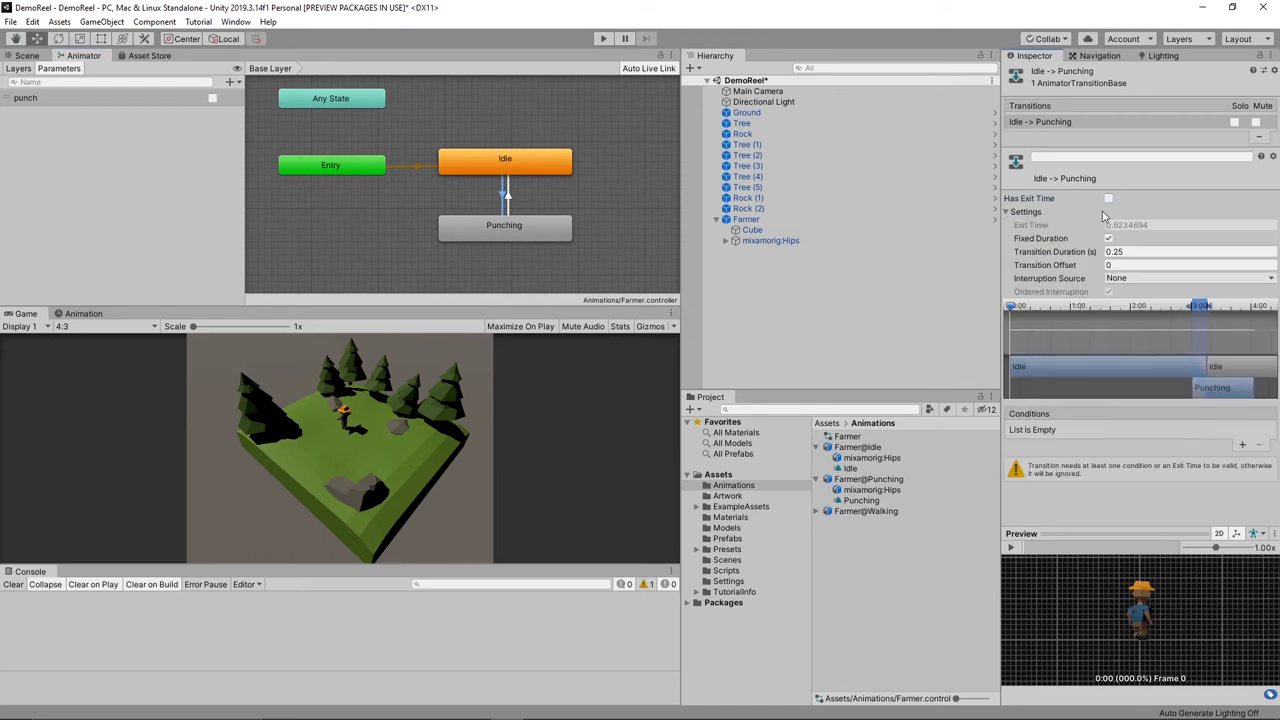
left_click(1108, 239)
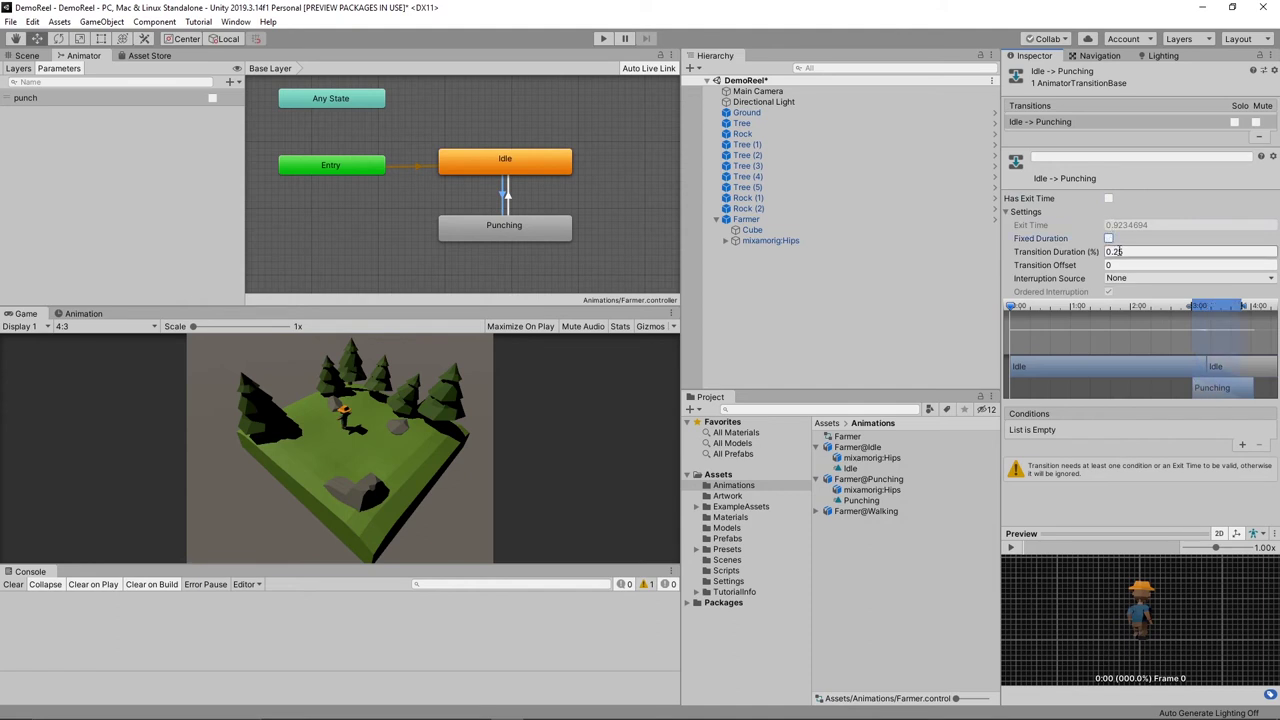
left_click(1095, 255)
type("0")
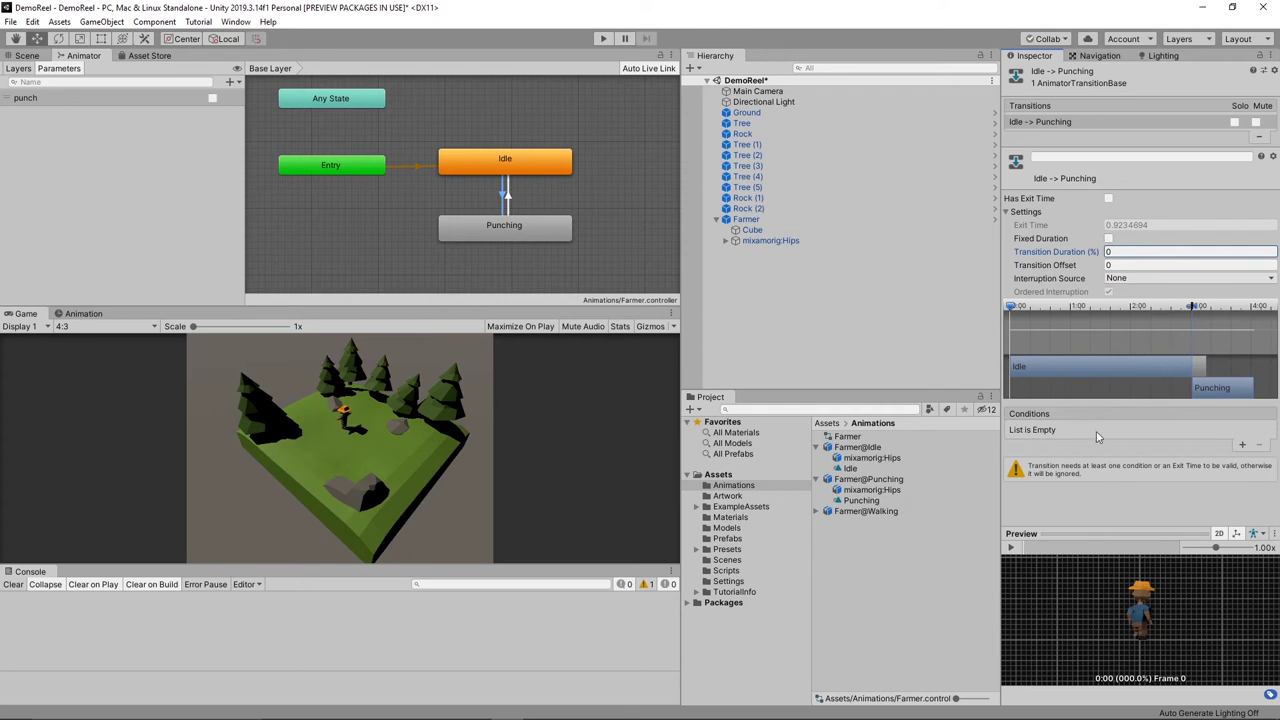
left_click(1242, 446)
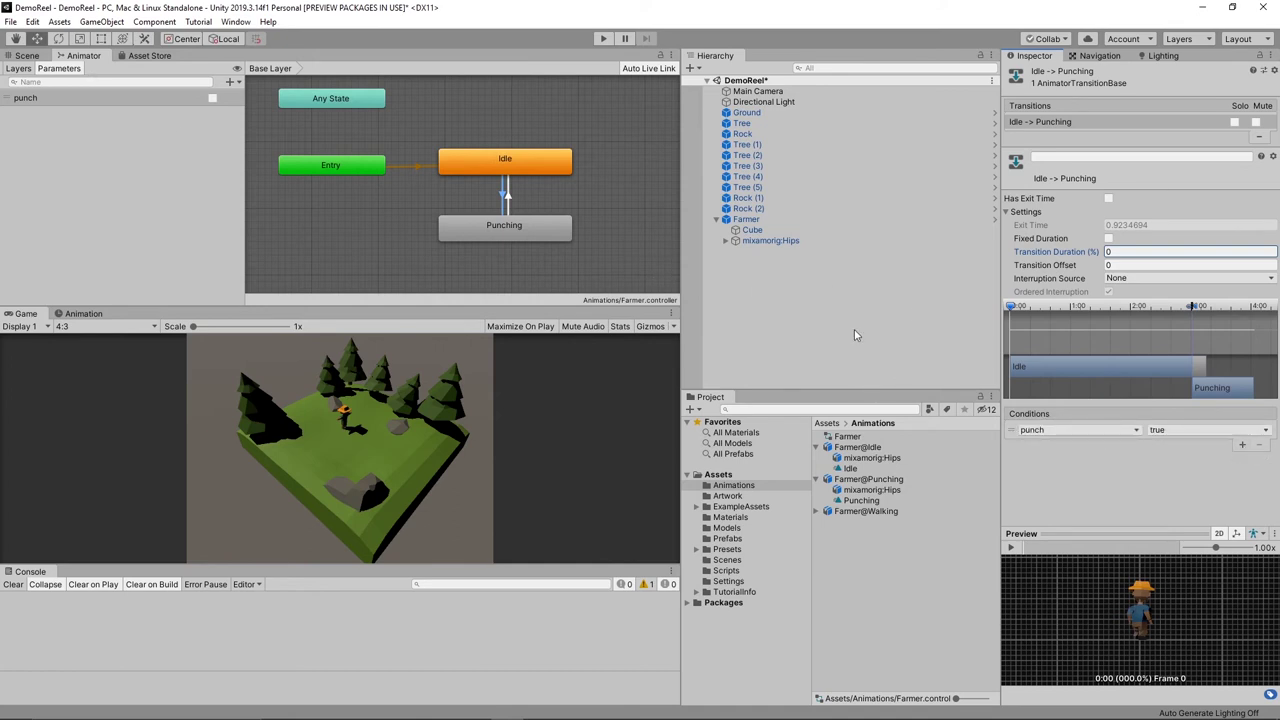
Make Punching-to-Idle instant: no exit time, no fixed duration, duration 0, condition punch false
left_click(507, 198)
left_click(1108, 199)
left_click(1108, 239)
left_click(1112, 251)
type("0")
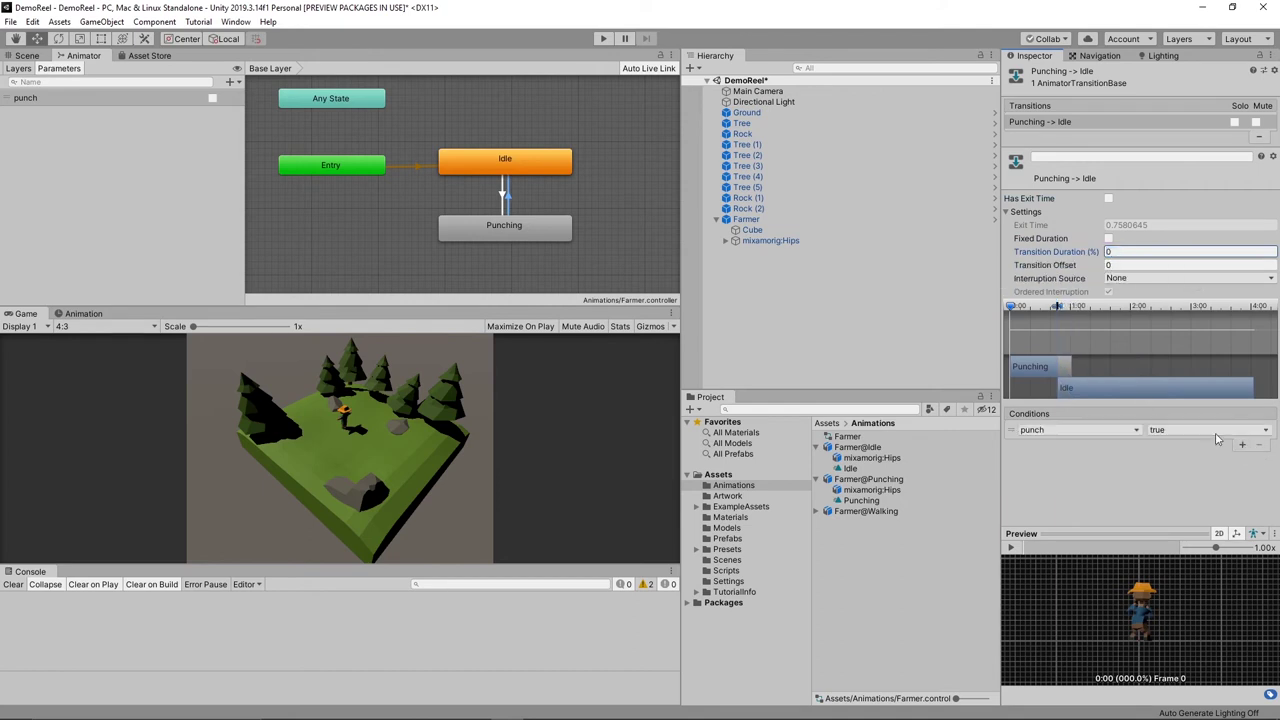
left_click(1197, 429)
left_click(1185, 463)
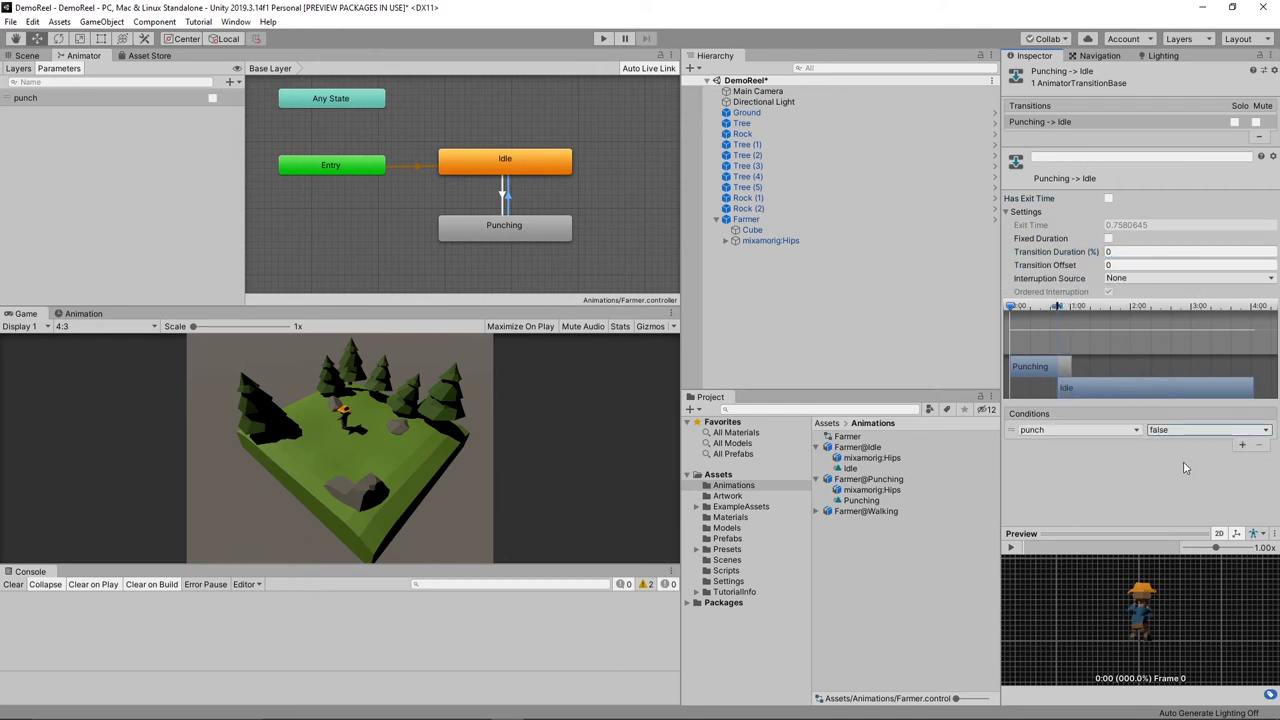
left_click(483, 214)
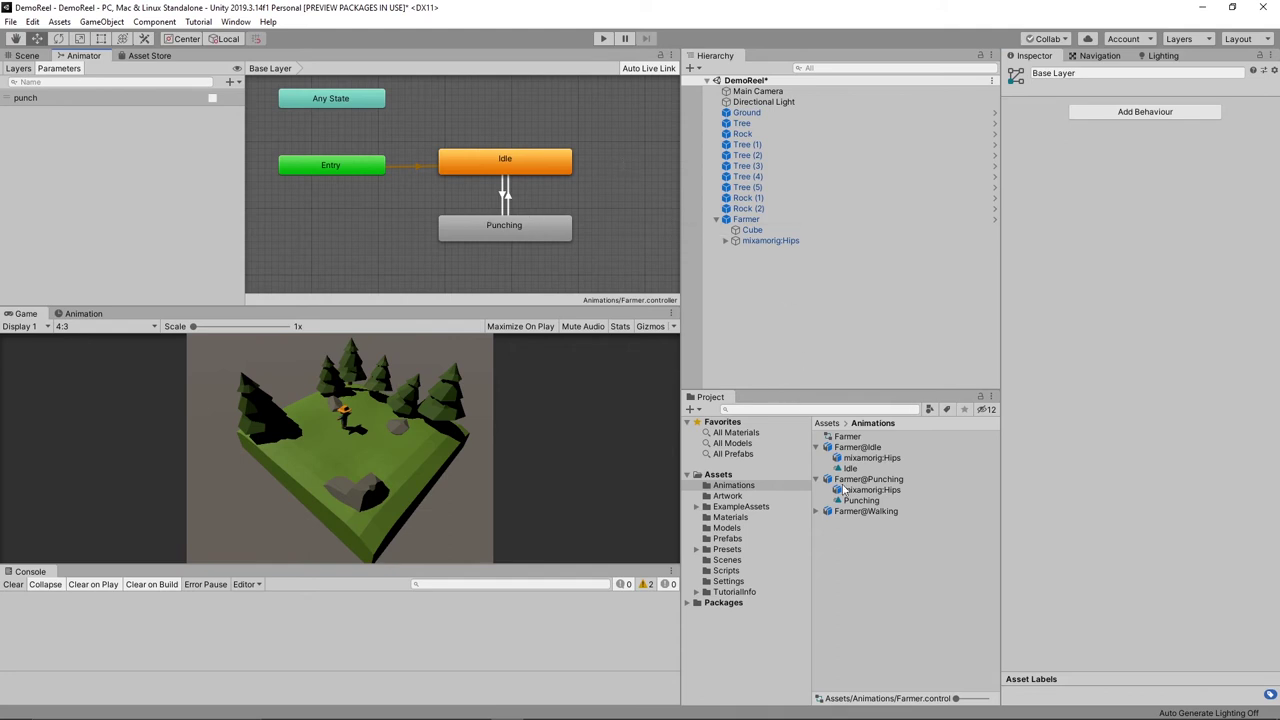
Add a Walking state from the Farmer@Walking clip and link it both ways with Idle
left_click(817, 512)
left_click_drag(858, 532, 487, 97)
left_click(520, 105)
right_click(481, 168)
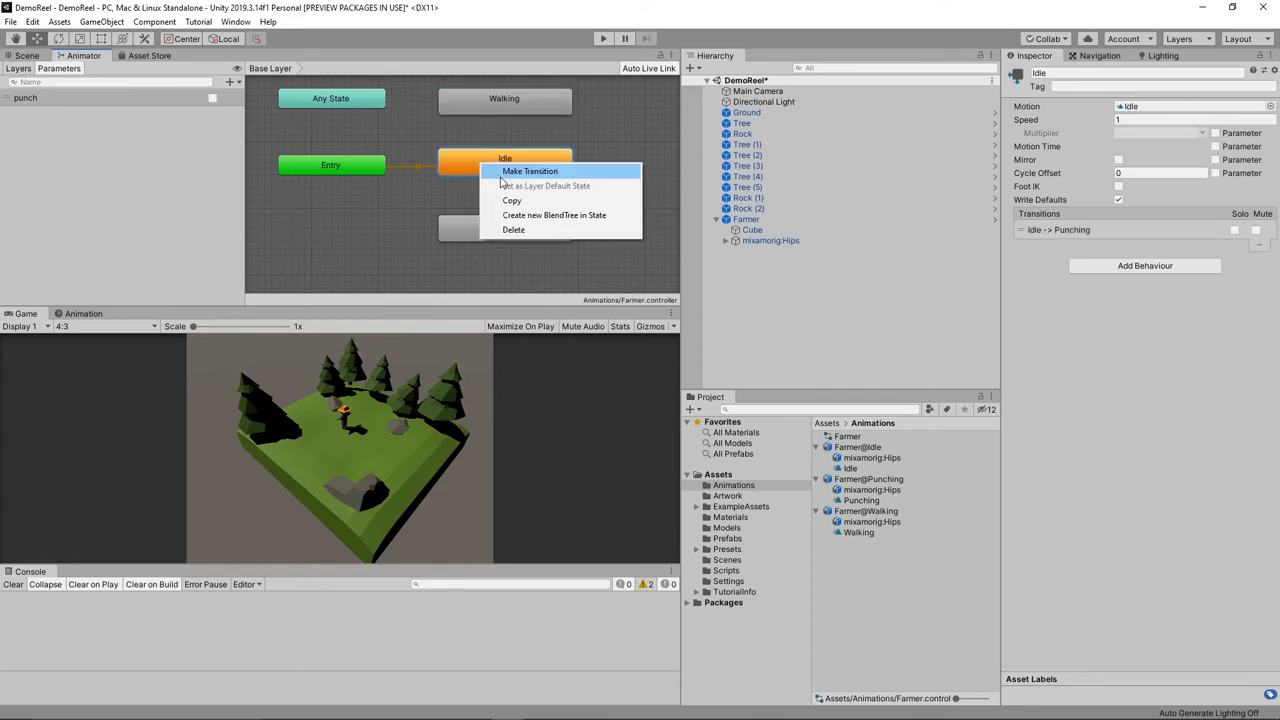
left_click(530, 171)
left_click(496, 105)
right_click(499, 106)
left_click(509, 117)
left_click(513, 168)
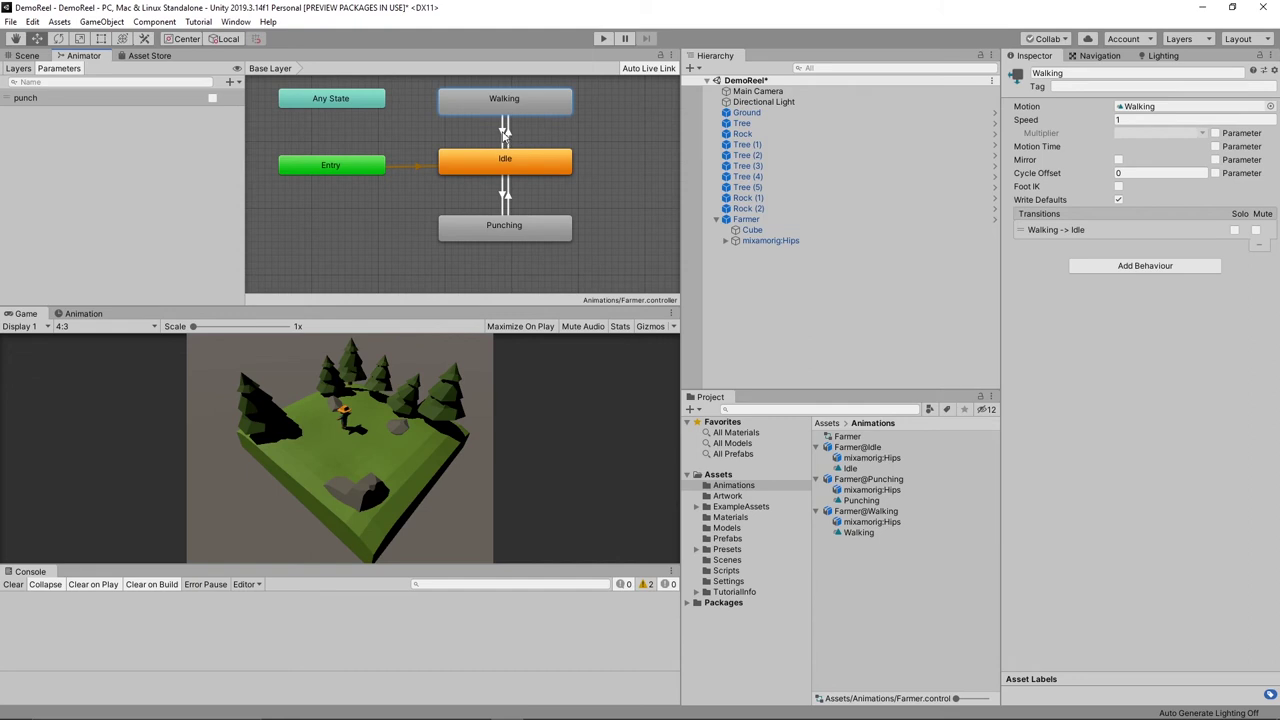
Make Idle-to-Walking instant: no exit time, no fixed duration, duration 0, plus one condition
left_click(505, 131)
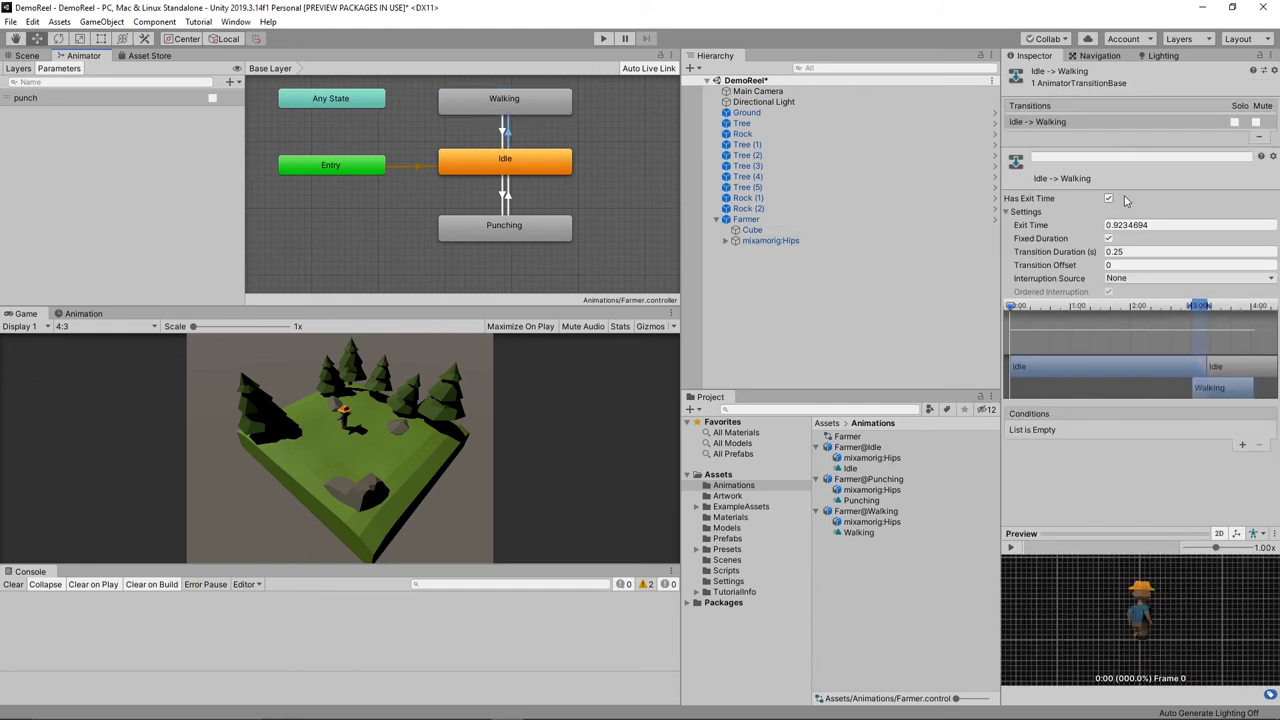
left_click(1108, 198)
left_click(1108, 238)
left_click(1102, 253)
type("0")
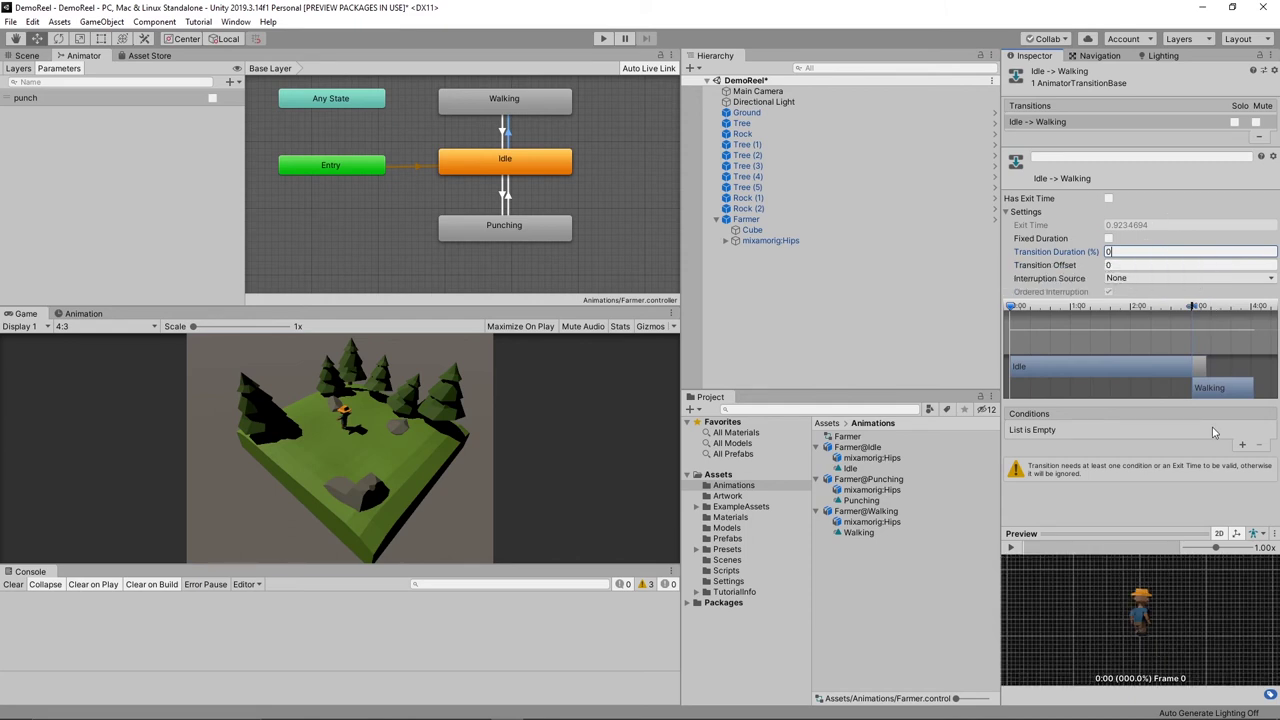
left_click(1242, 445)
left_click(1137, 431)
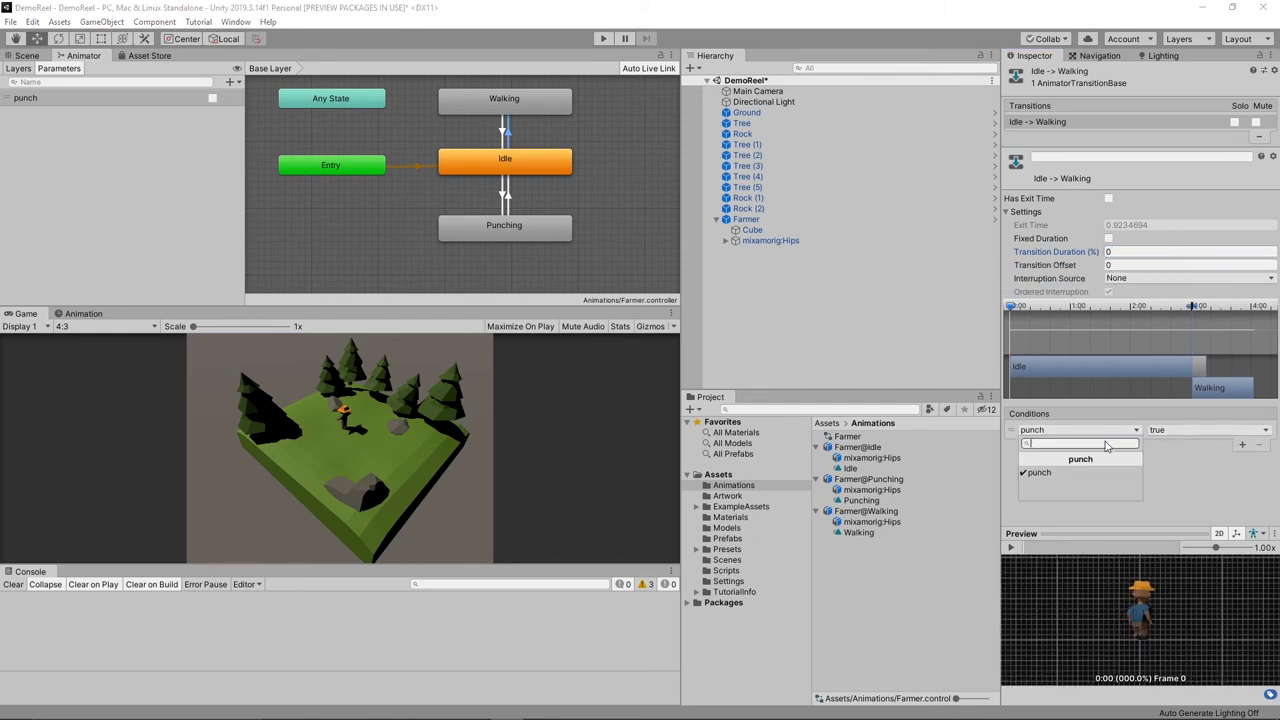
left_click(1162, 476)
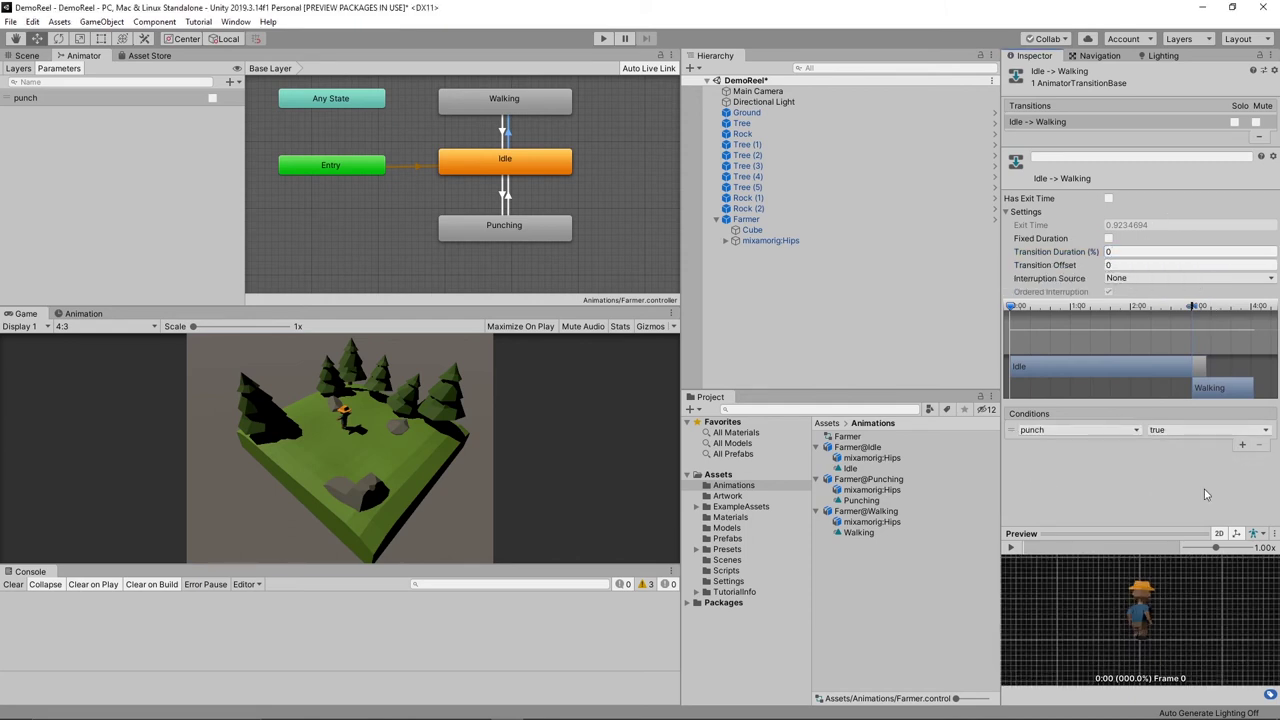
Add a Bool parameter named walk and use it as the Idle-to-Walking condition
left_click(229, 82)
left_click(255, 128)
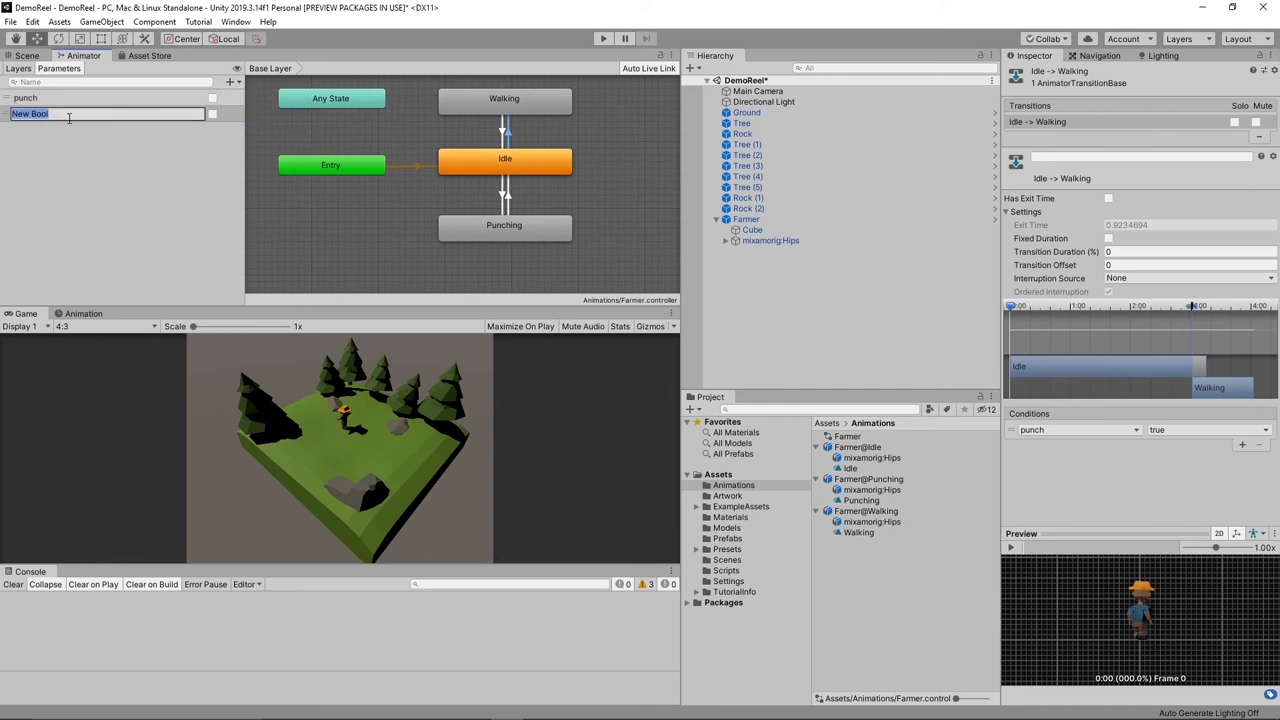
type("walk")
key("Return")
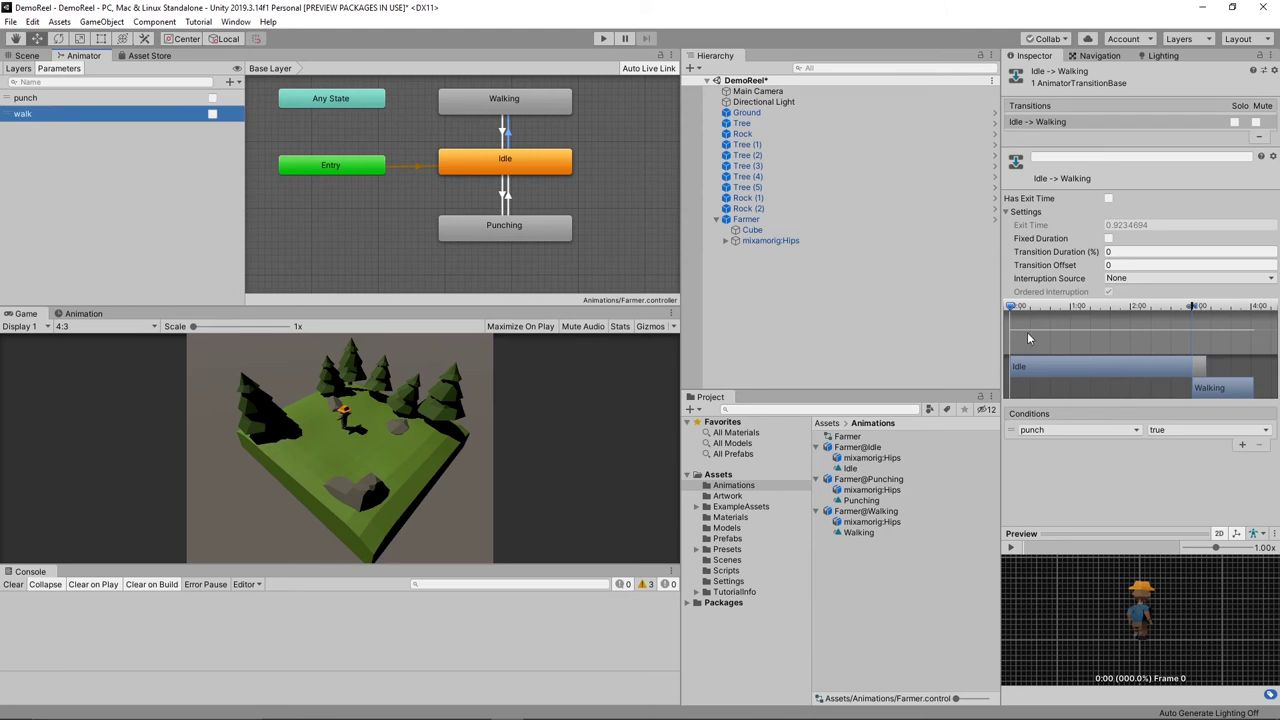
left_click(1136, 430)
left_click(1110, 489)
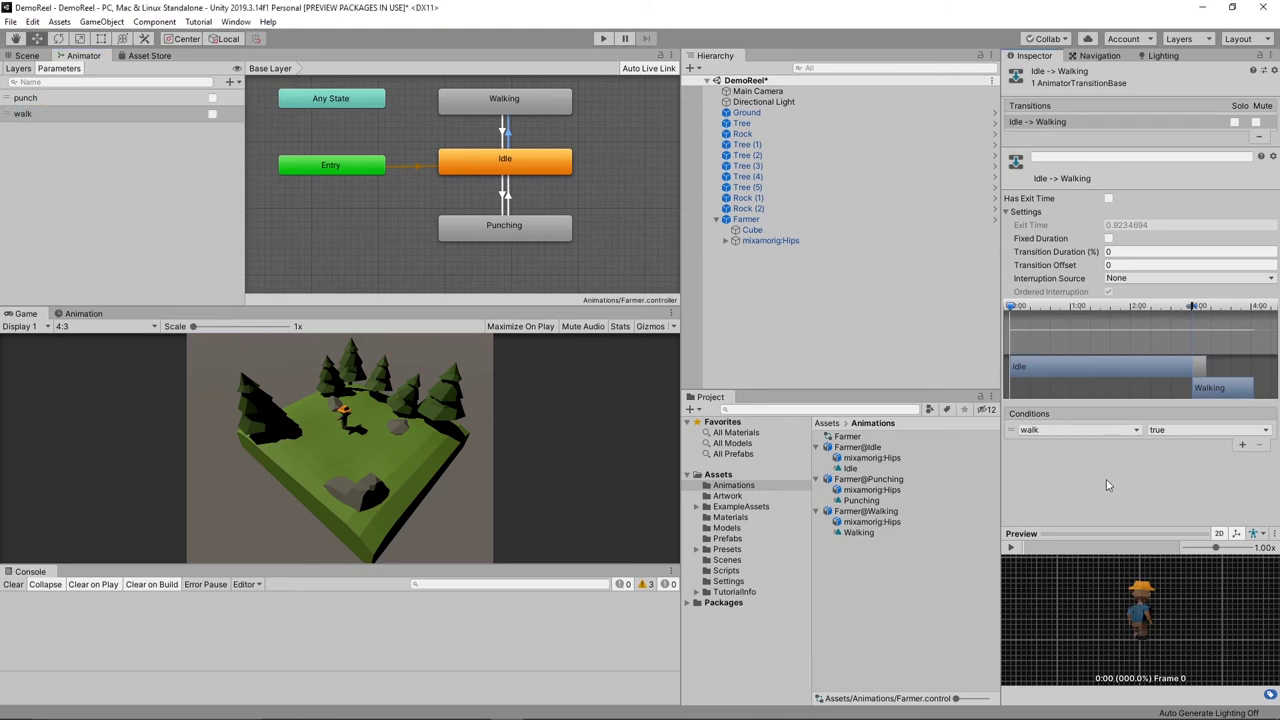
On Walking-to-Idle, turn off exit time and fixed duration and set duration to 0
left_click(507, 130)
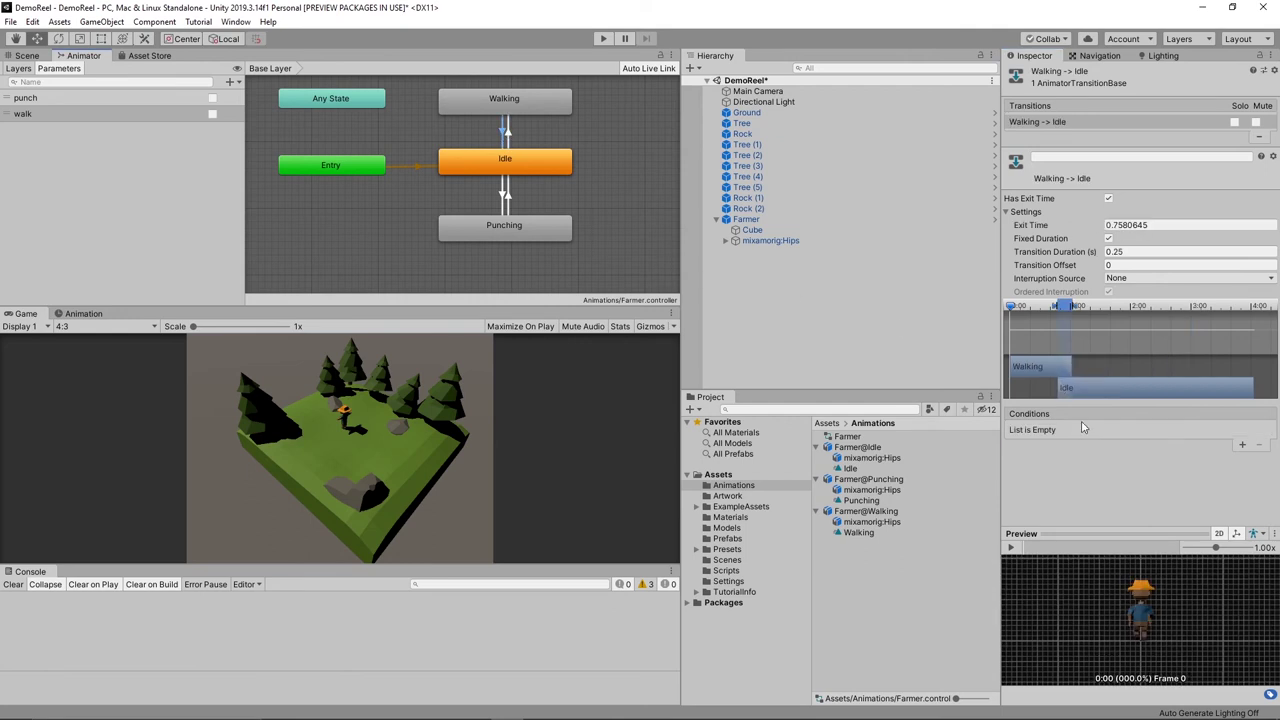
left_click(1108, 198)
left_click(1108, 238)
left_click(1092, 252)
type("0")
Add a Walking-to-Idle condition requiring walk to be false
left_click(1242, 444)
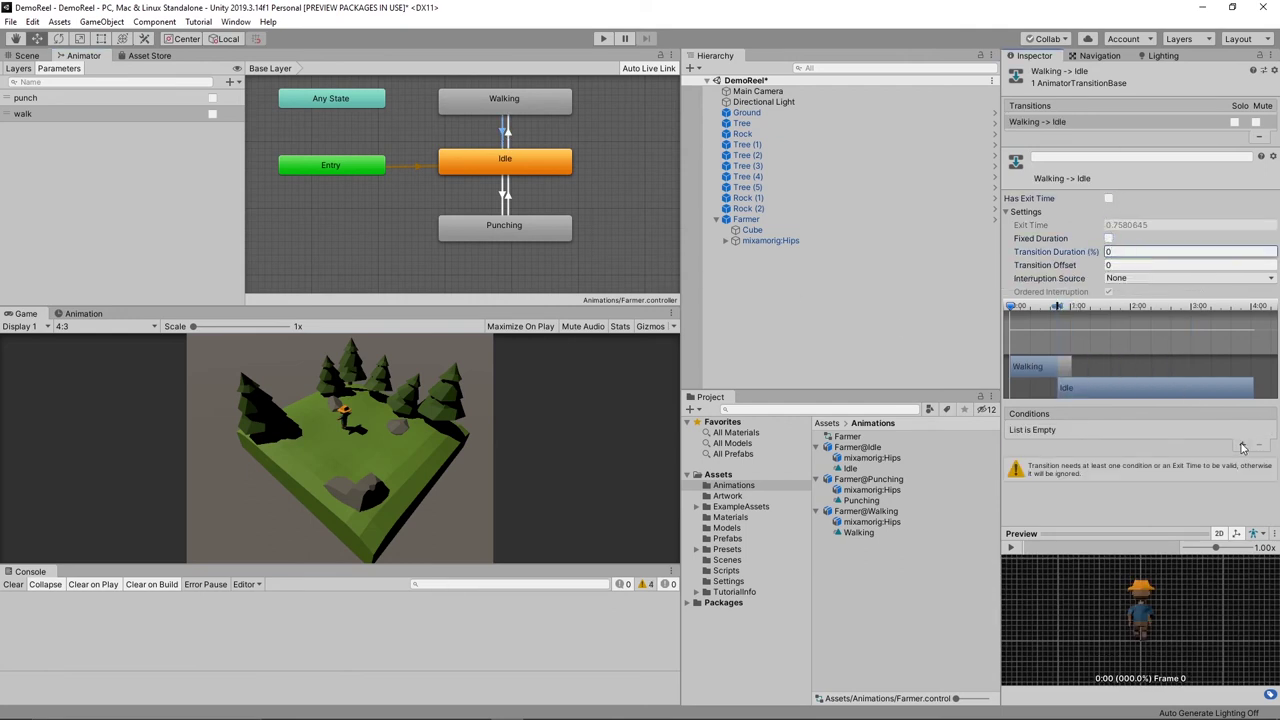
left_click(1110, 430)
left_click(1052, 484)
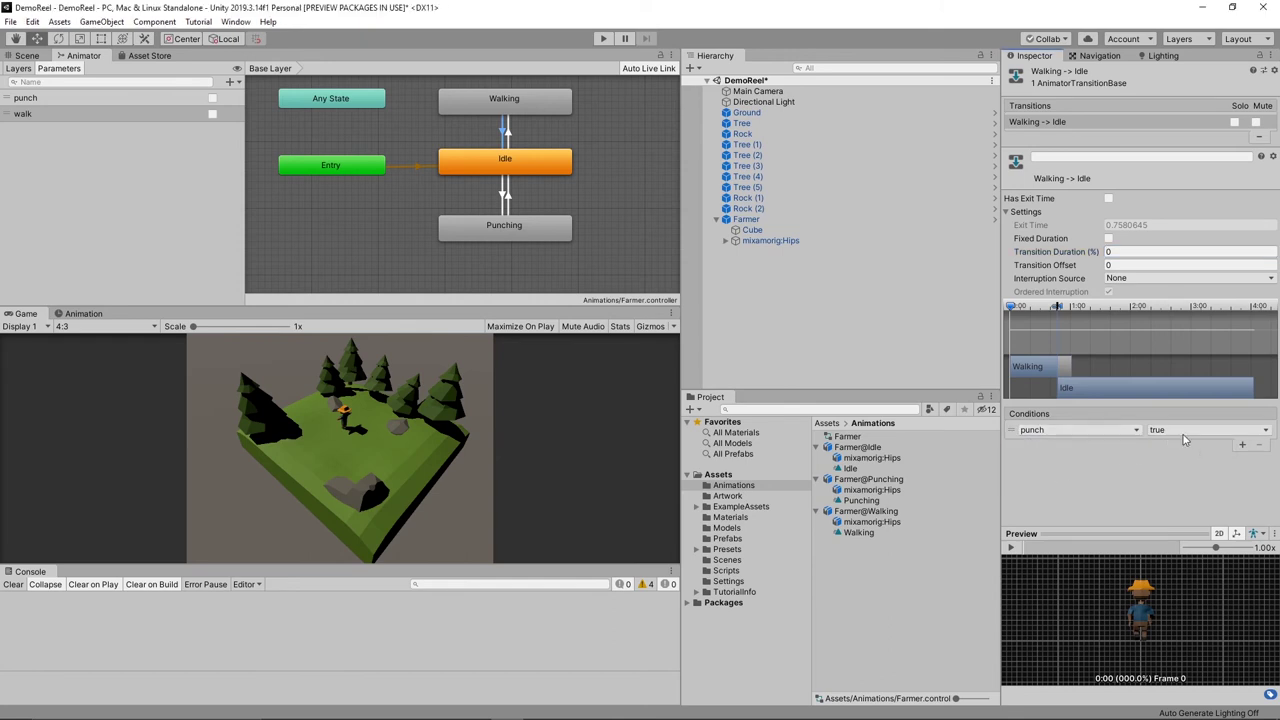
left_click(1210, 430)
left_click(1100, 436)
left_click(1100, 436)
left_click(1058, 480)
left_click(1075, 430)
left_click(1035, 485)
left_click(1205, 430)
left_click(1176, 459)
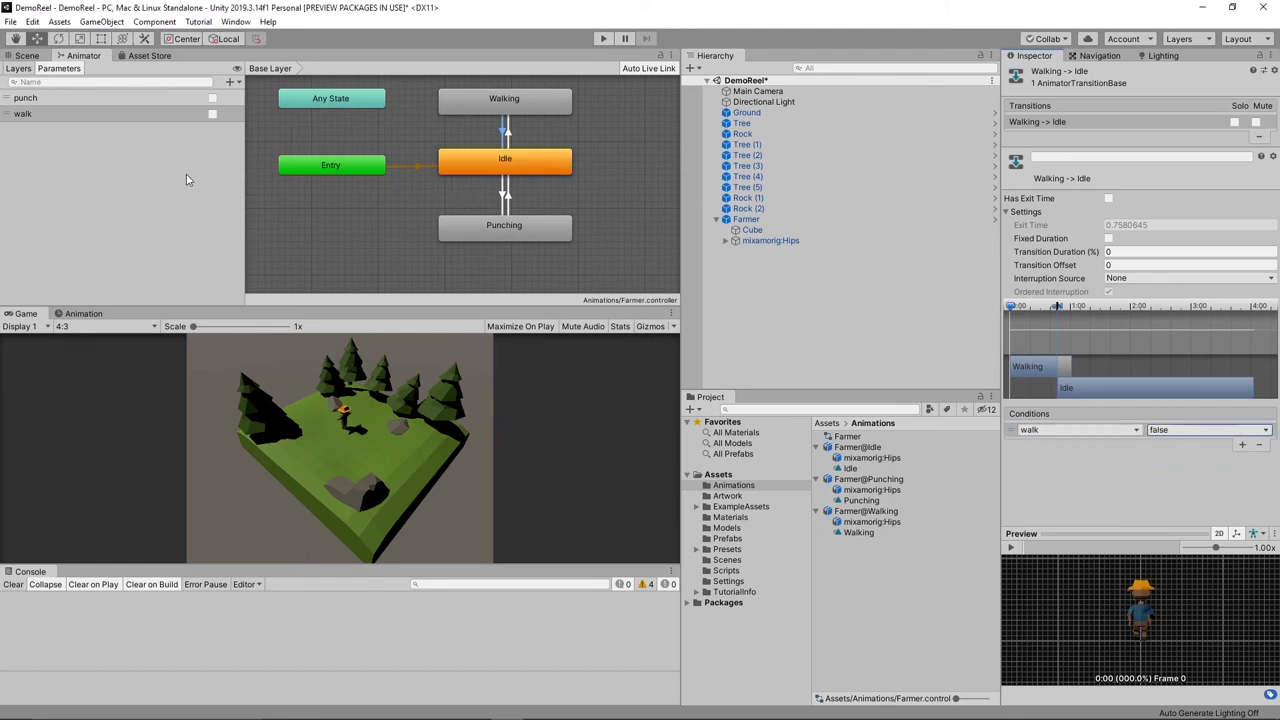
Play the scene and test by turning punch on, then walk on and back off
left_click(603, 38)
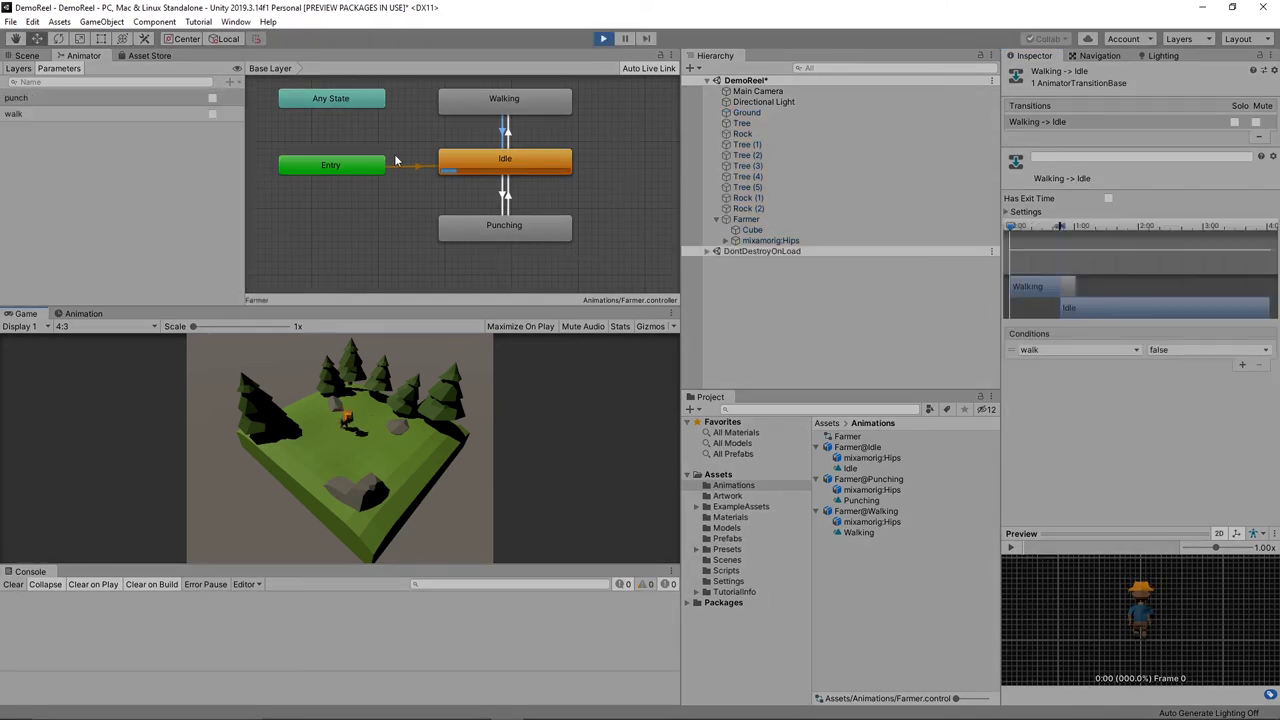
left_click(211, 101)
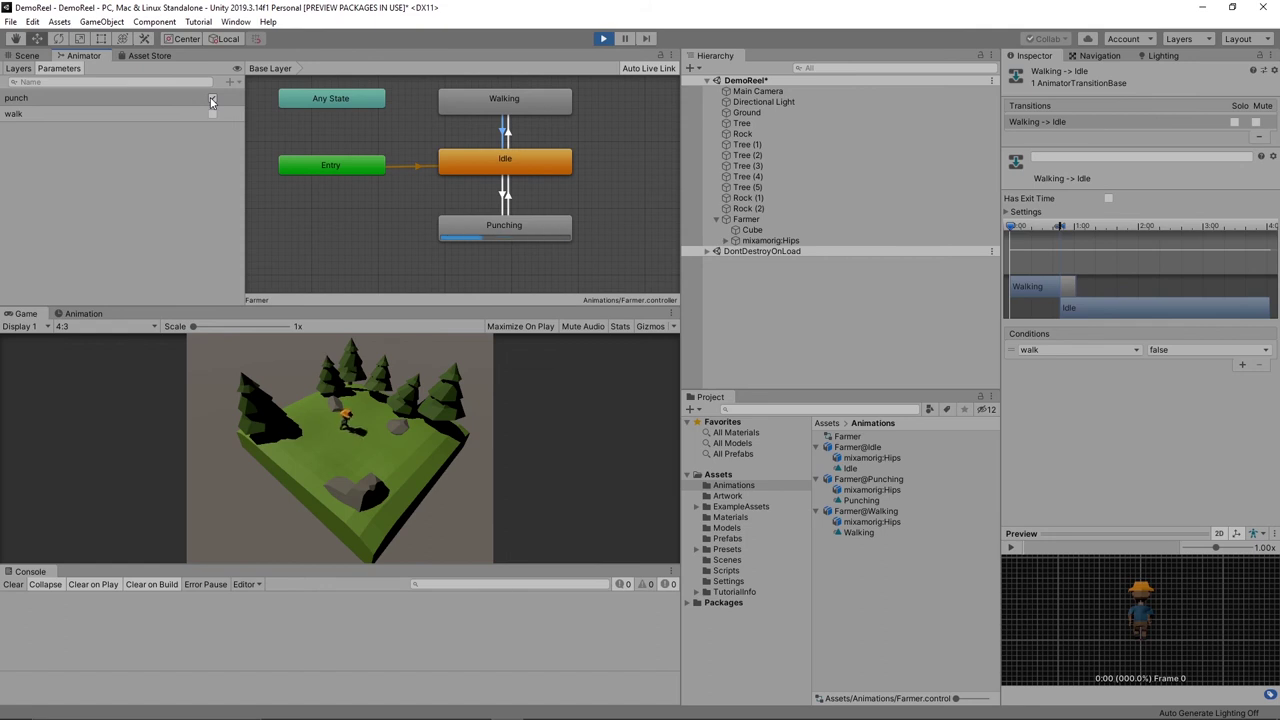
left_click(212, 114)
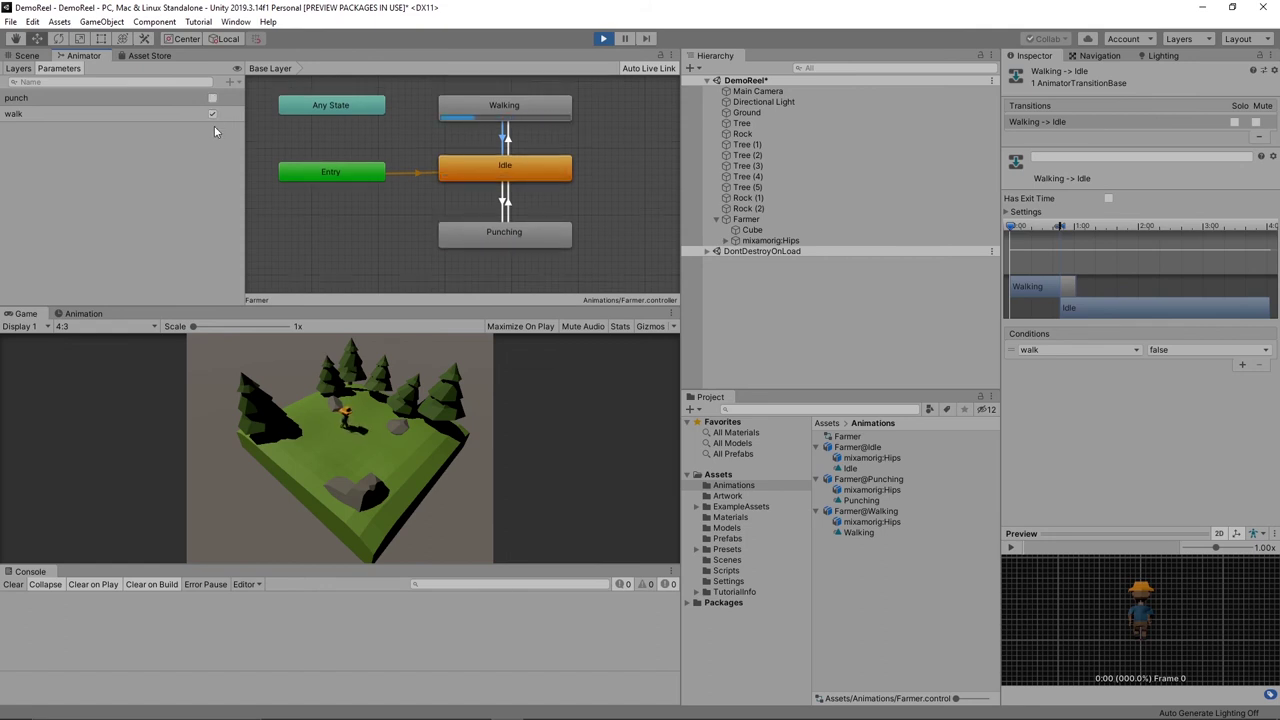
left_click(212, 114)
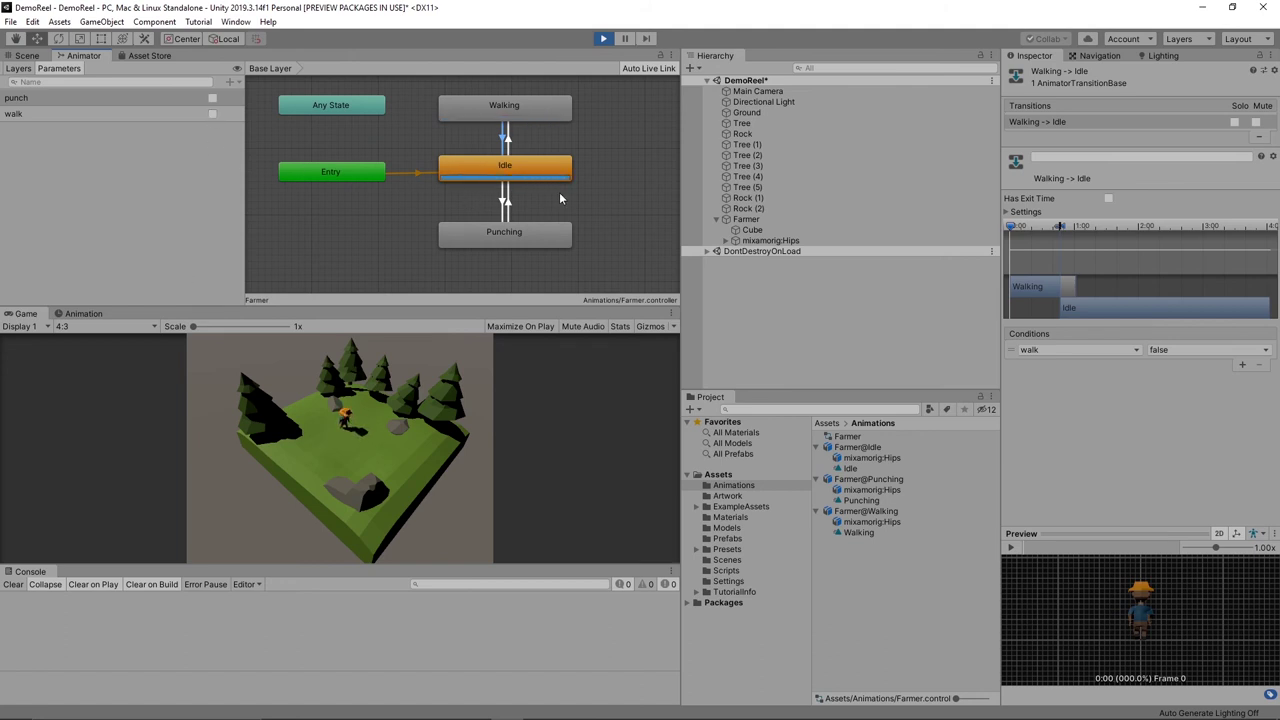
Stop playback and create a C# script named AnimationController in the Scripts folder
left_click(603, 38)
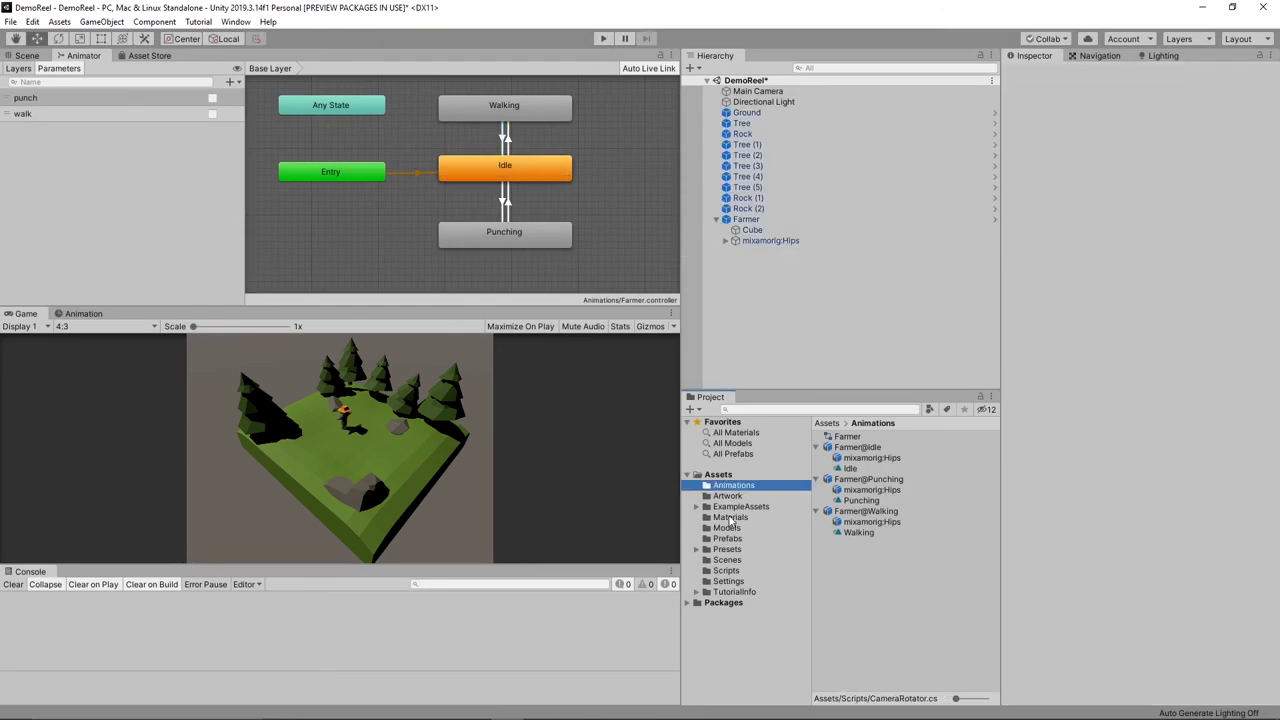
left_click(729, 570)
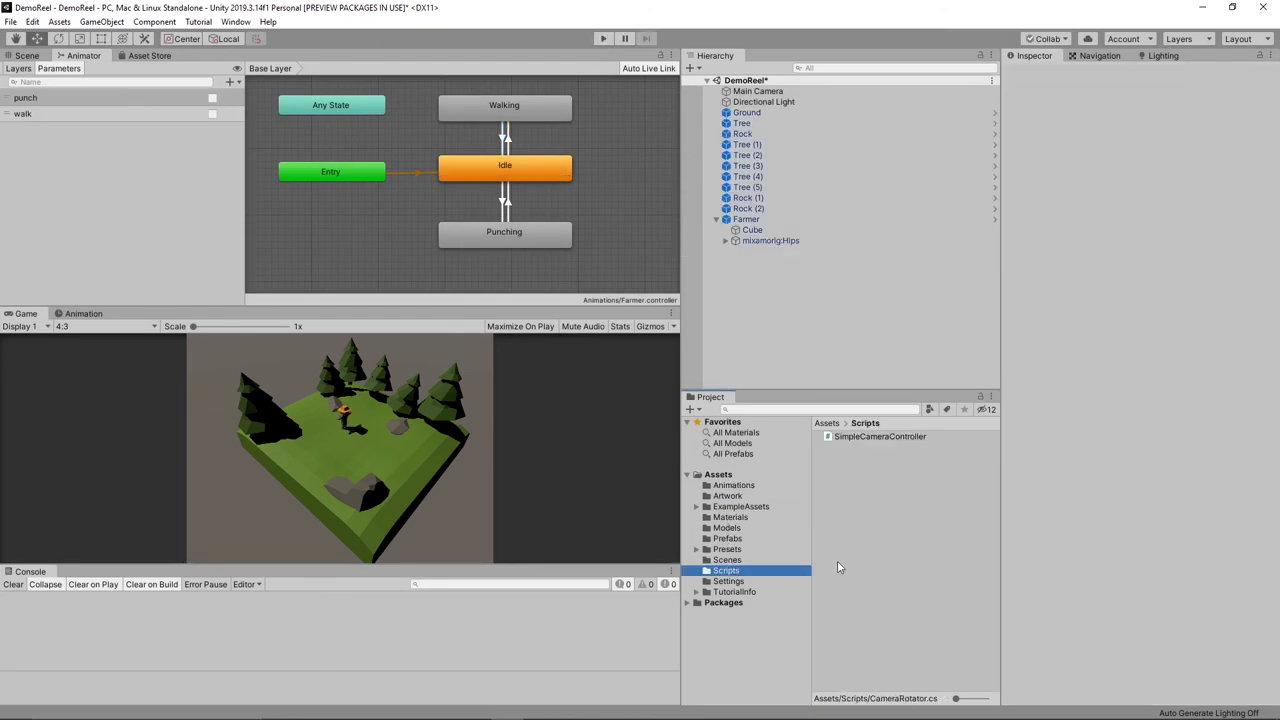
right_click(857, 573)
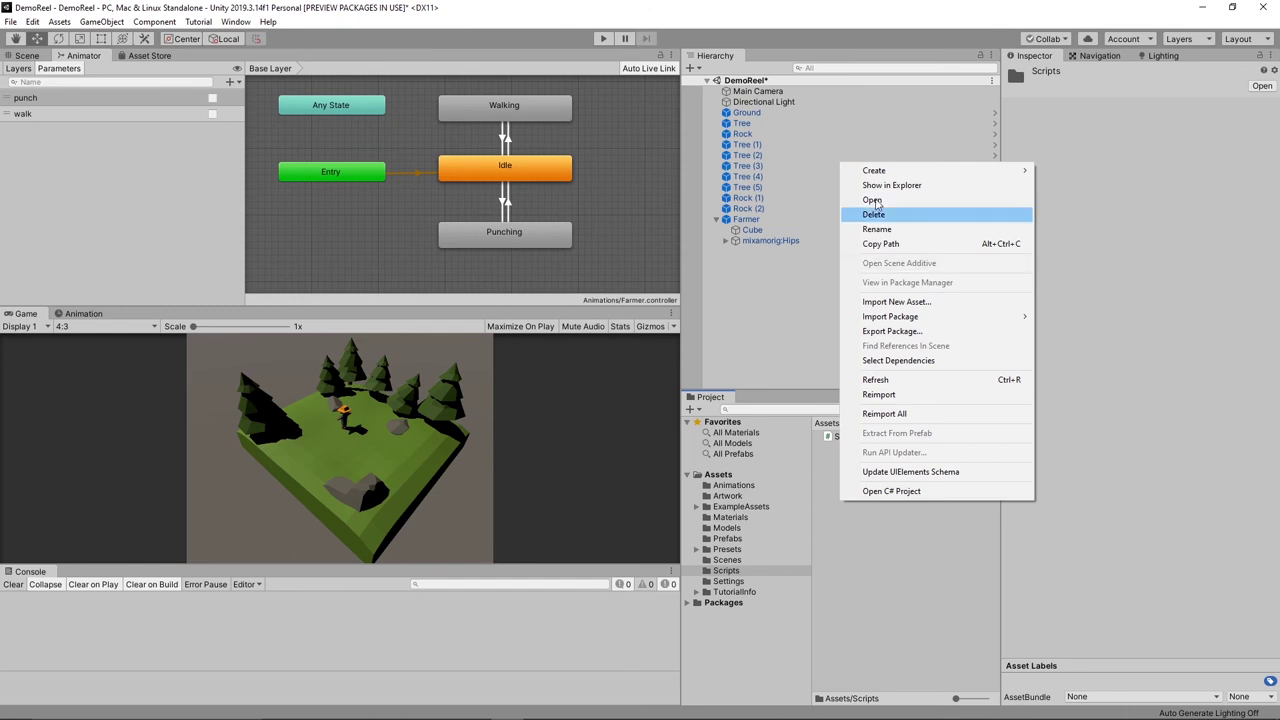
mouse_move(877, 177)
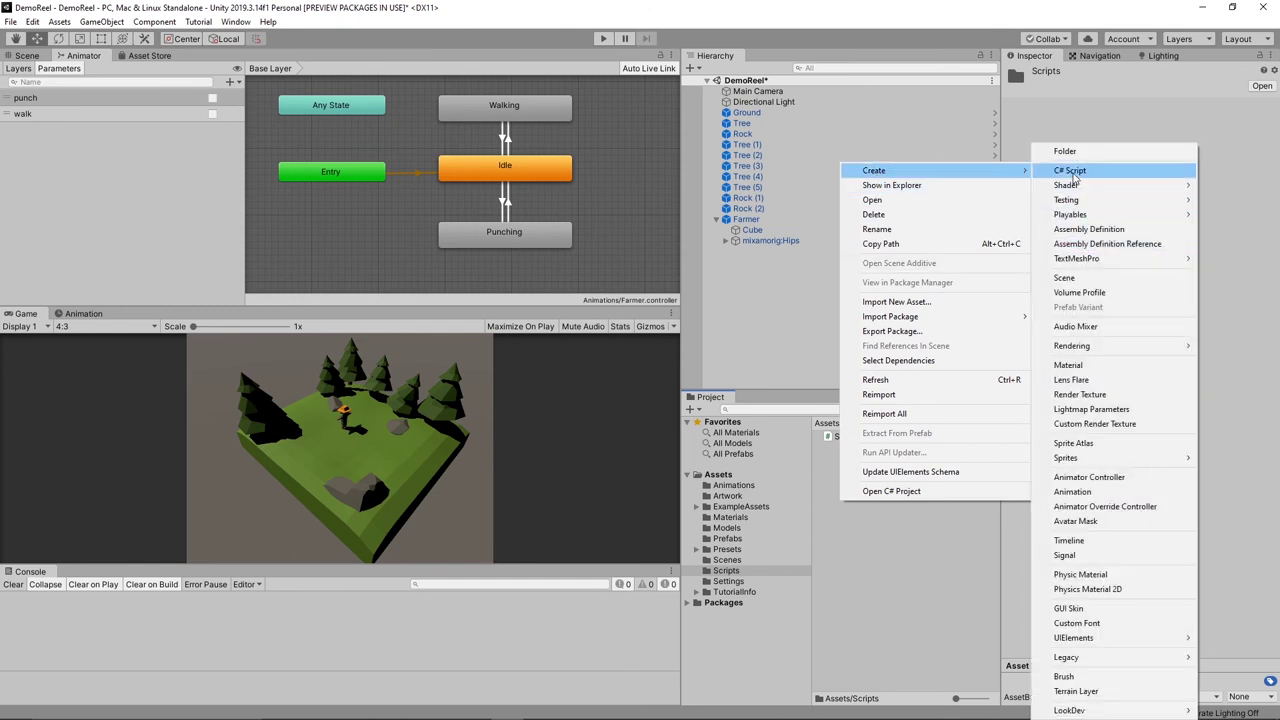
left_click(1070, 171)
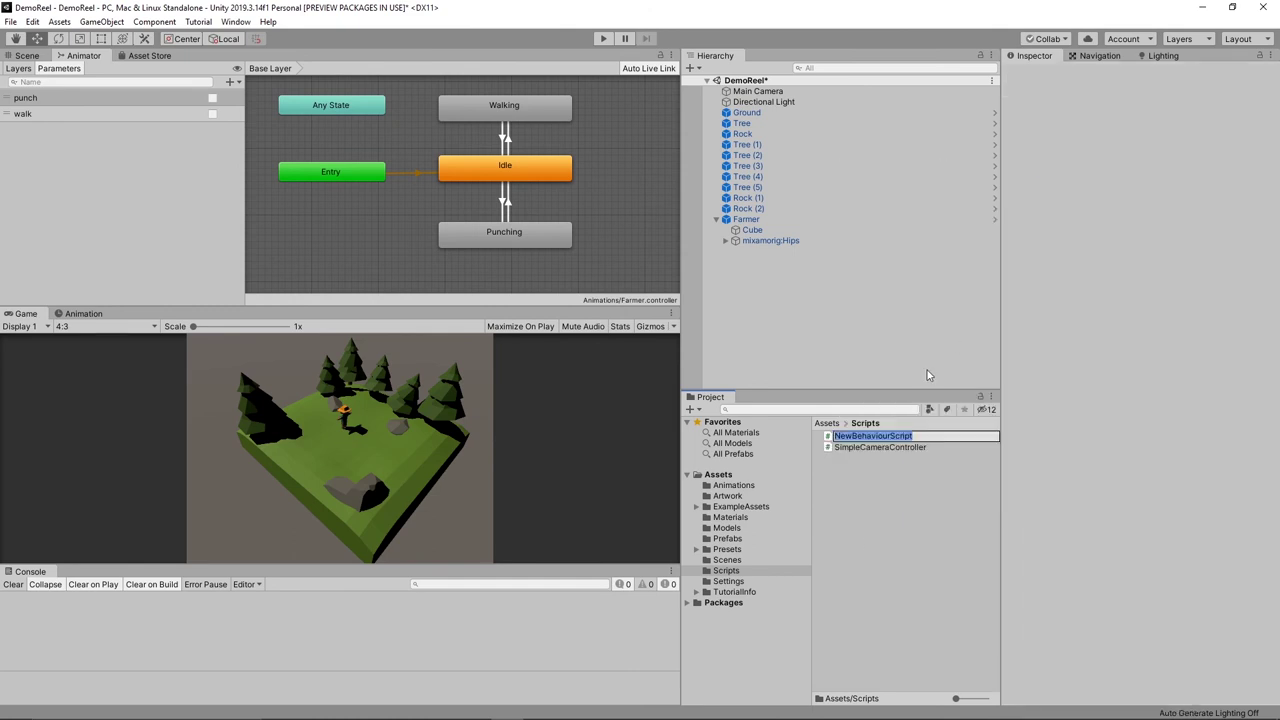
type("AnimationController")
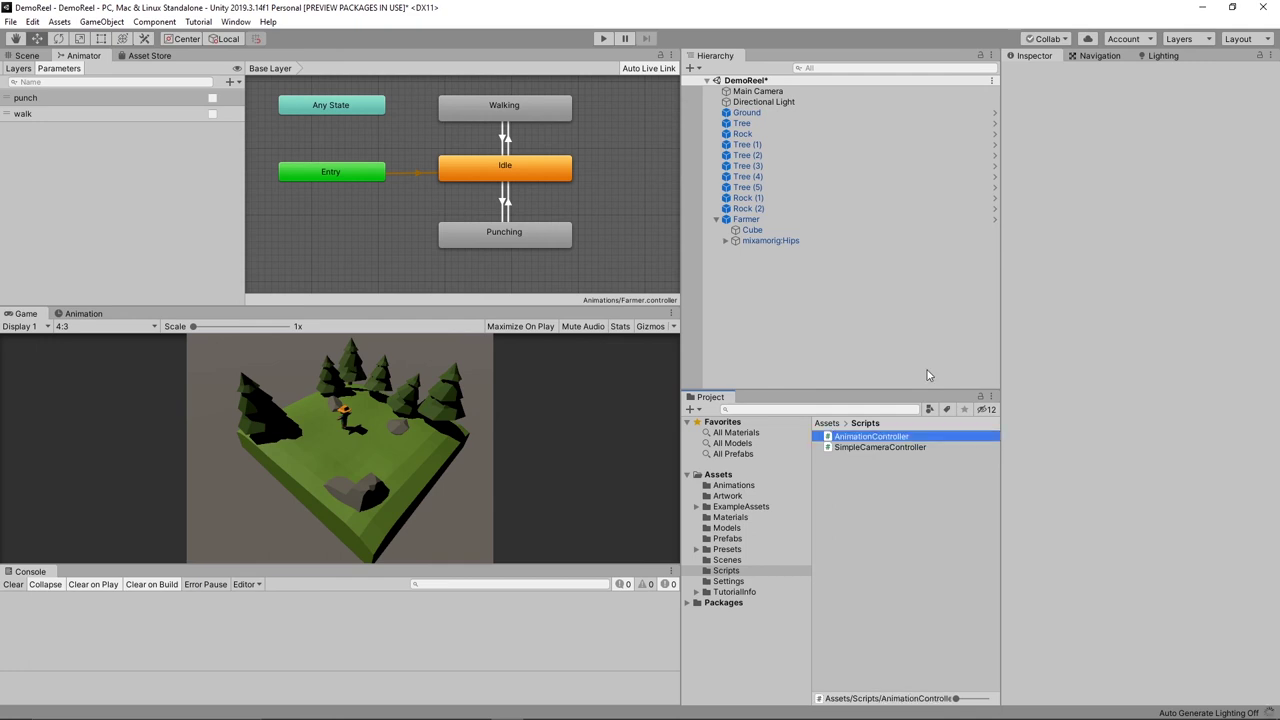
left_click(870, 438)
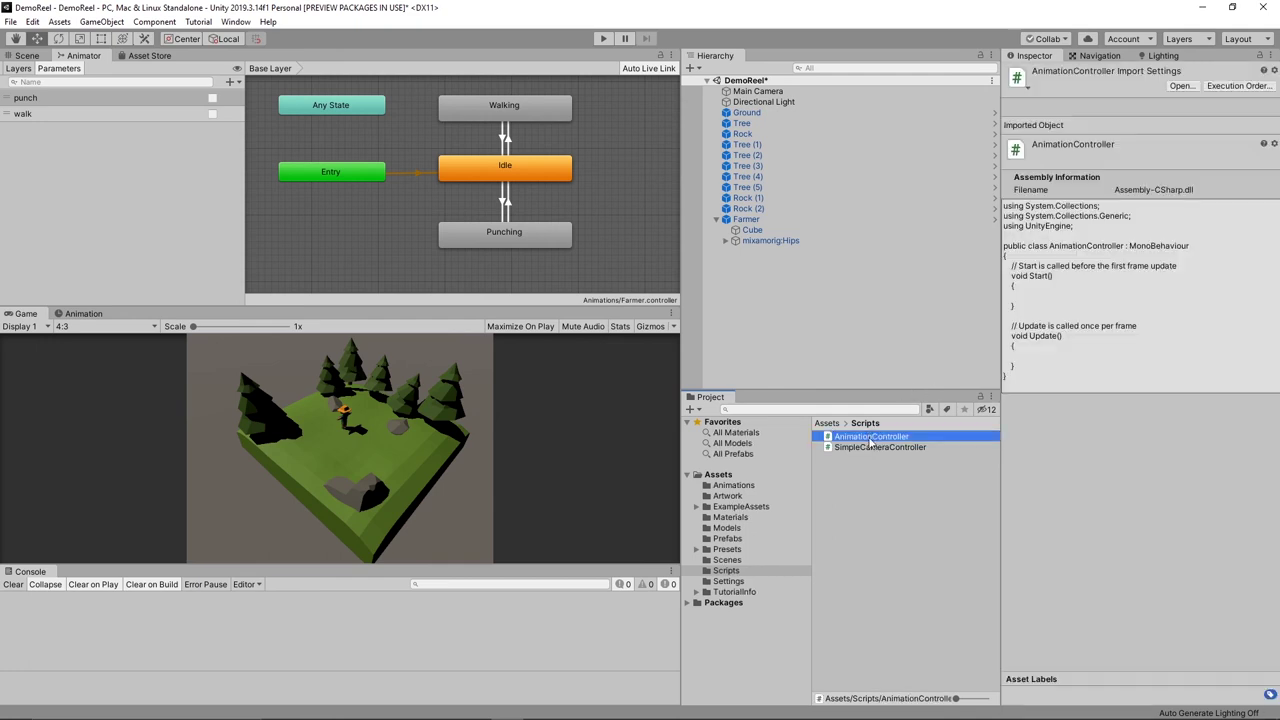
Declare a private Animator anim field and assign it with GetComponent<Animator>() in Start
double_click(870, 438)
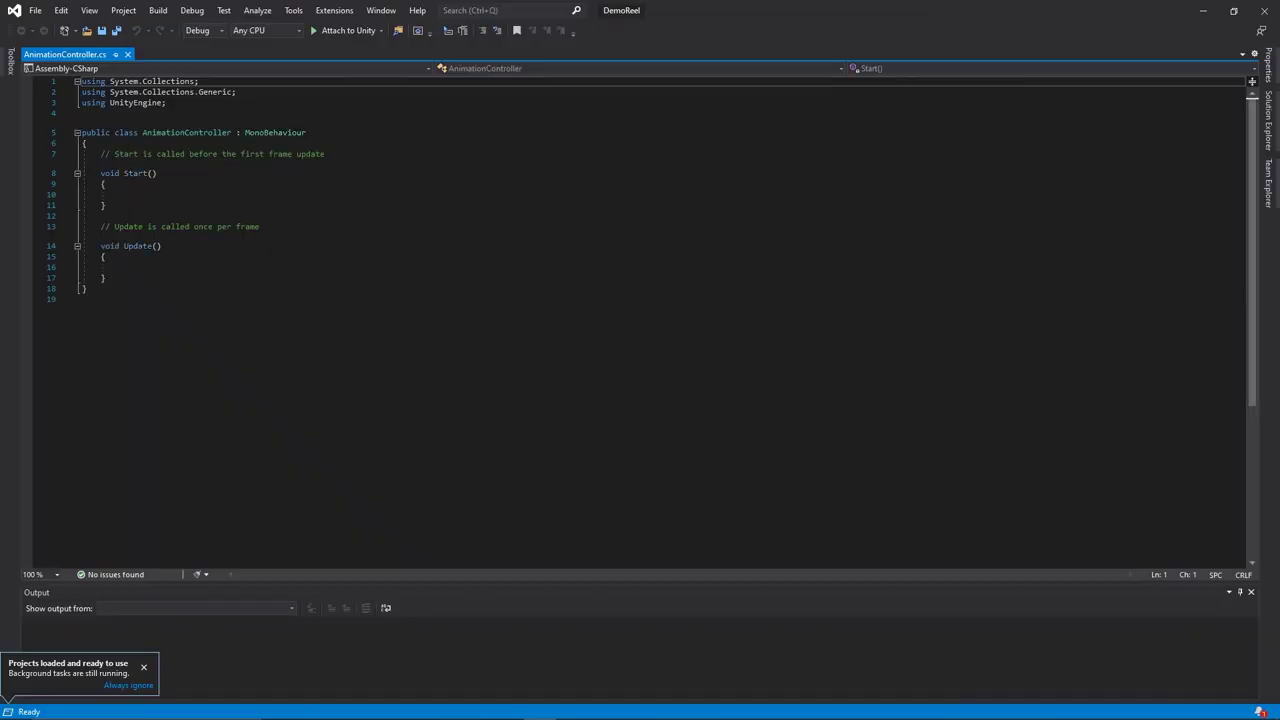
key("Return")
type("private ")
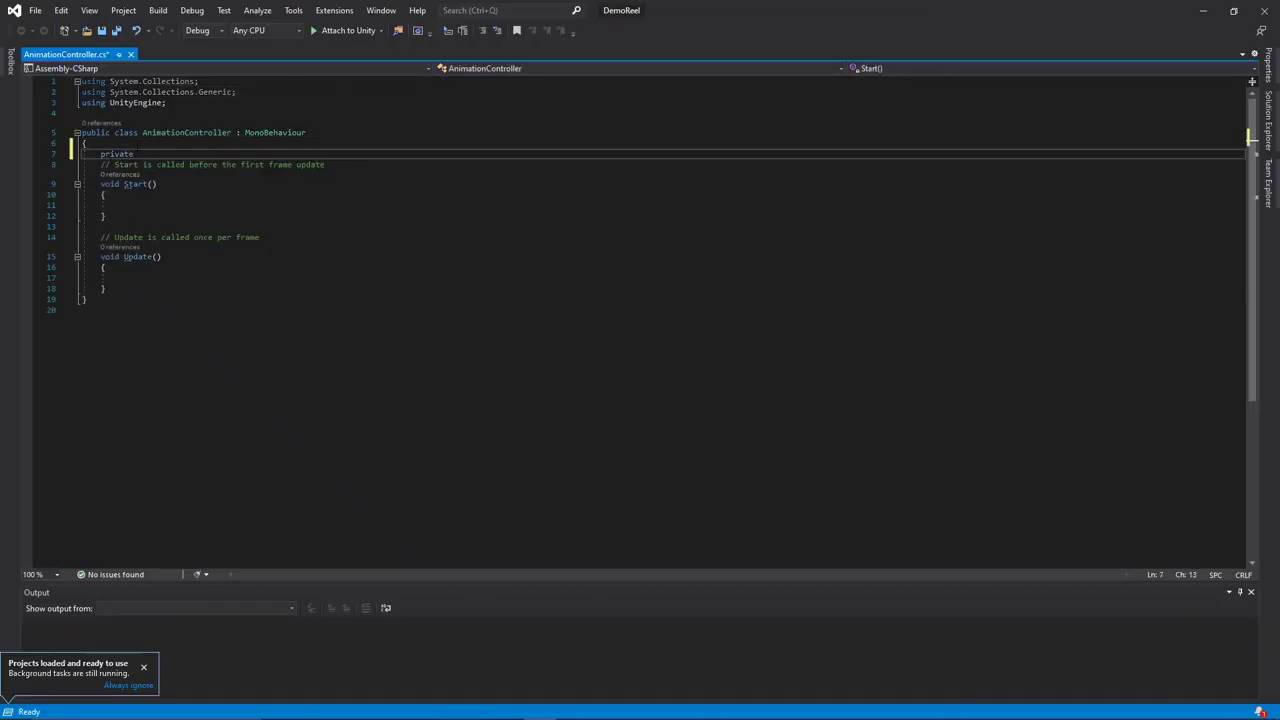
type("Animator anim;")
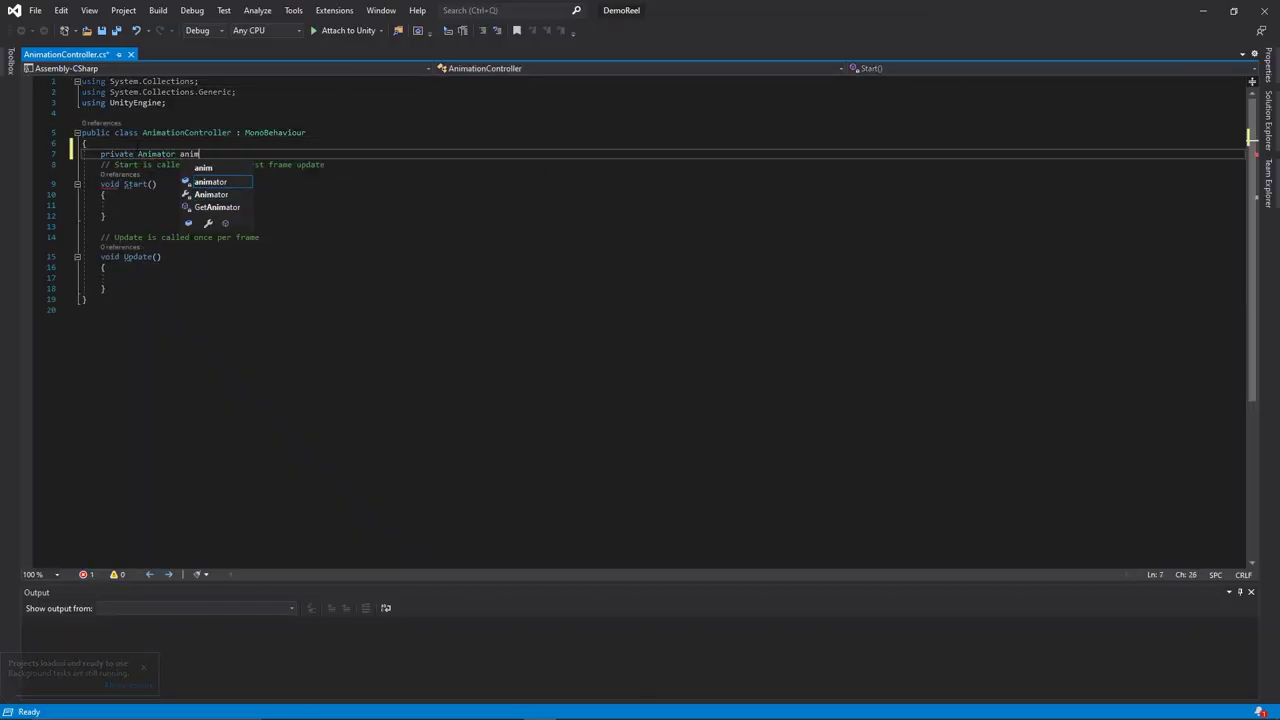
left_click(182, 198)
key("Down")
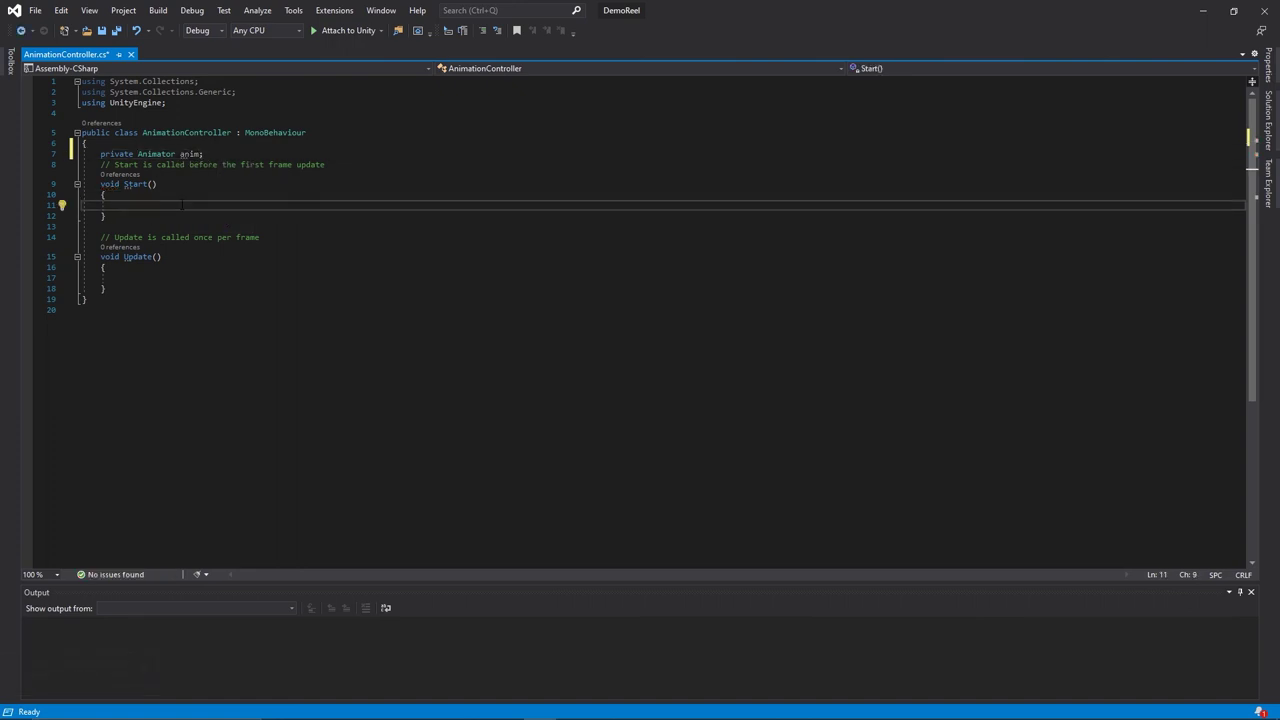
type("anim = GetComponent")
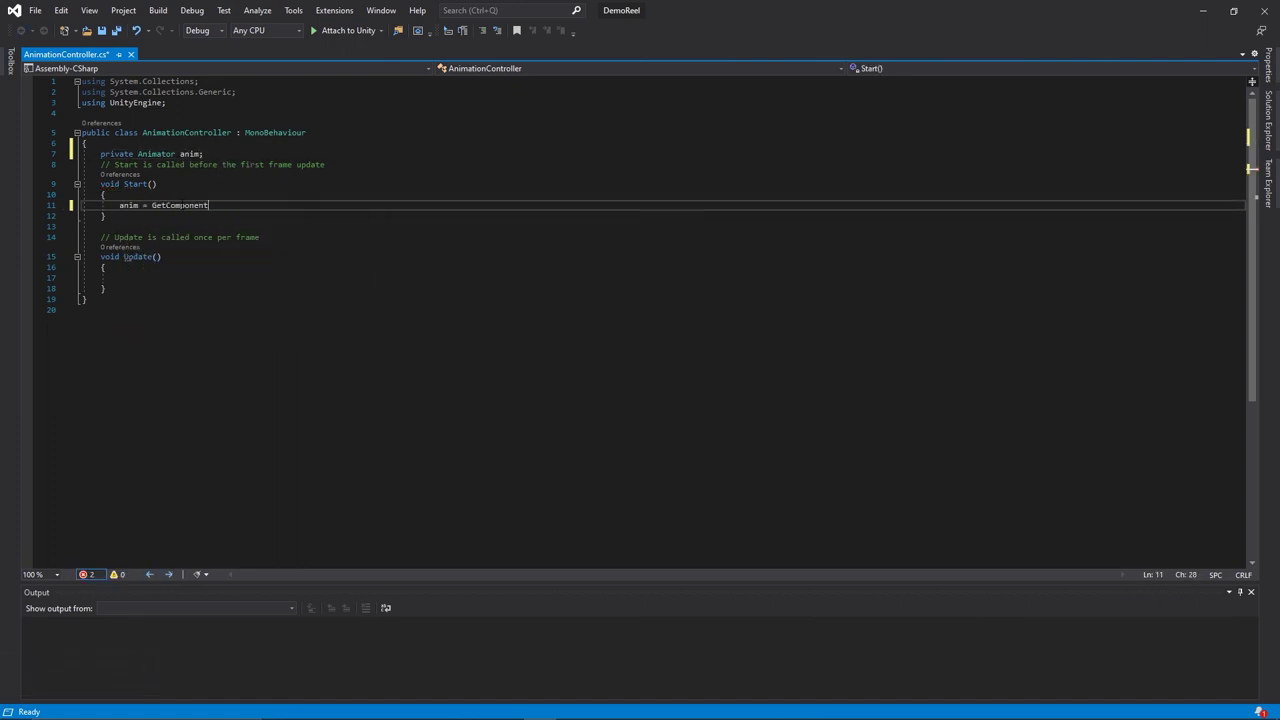
type("<Animator")
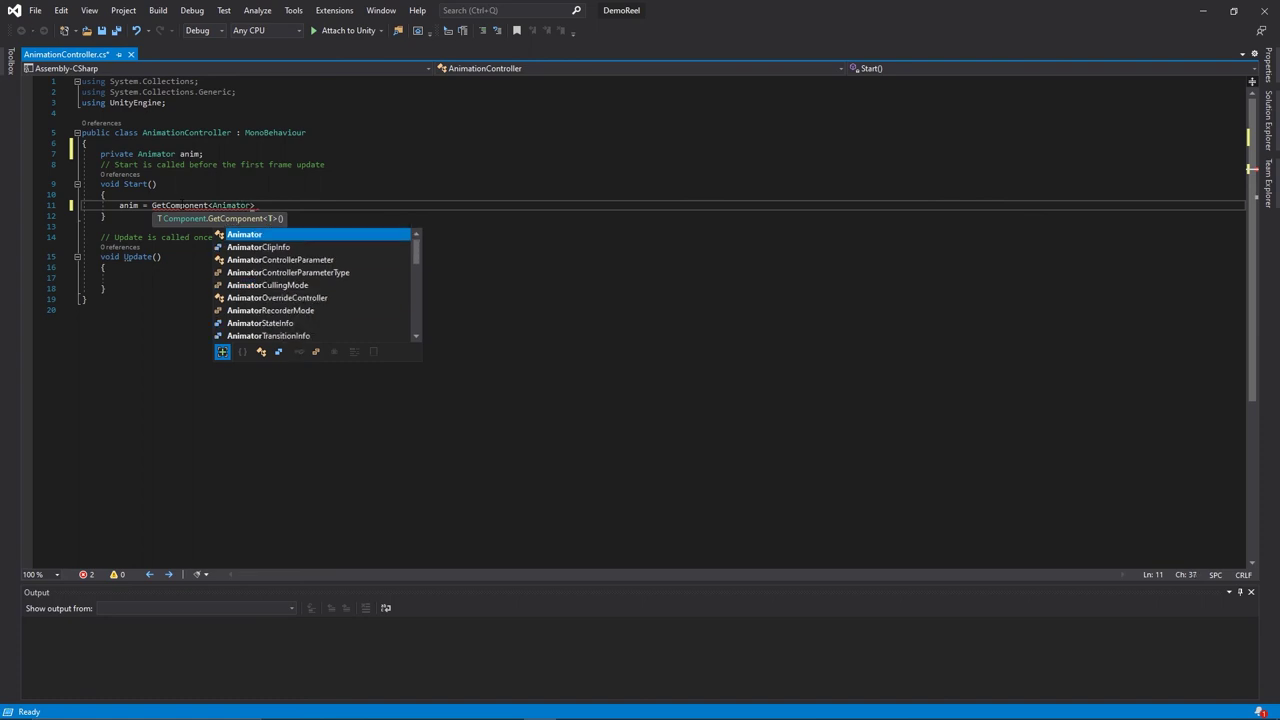
type(">();")
Add an if (Input.GetKeyDown(KeyCode.P)) block inside Update
left_click(120, 277)
type("if(")
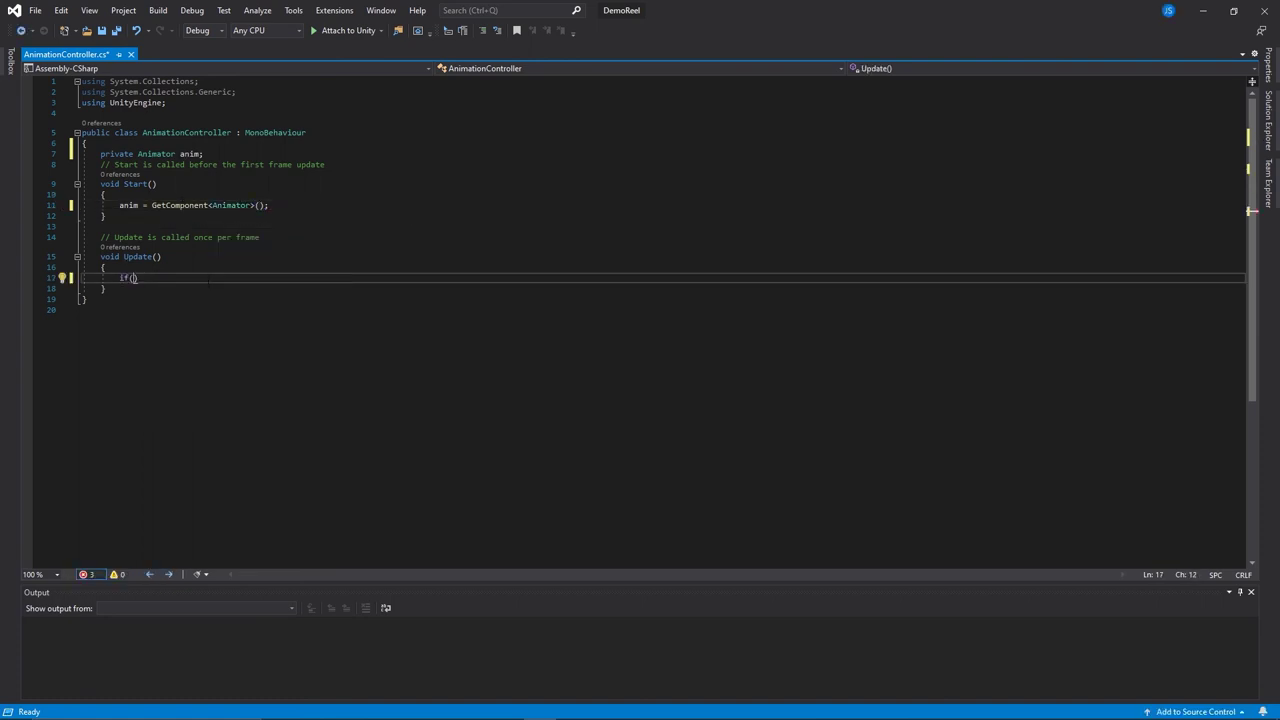
type("Input.")
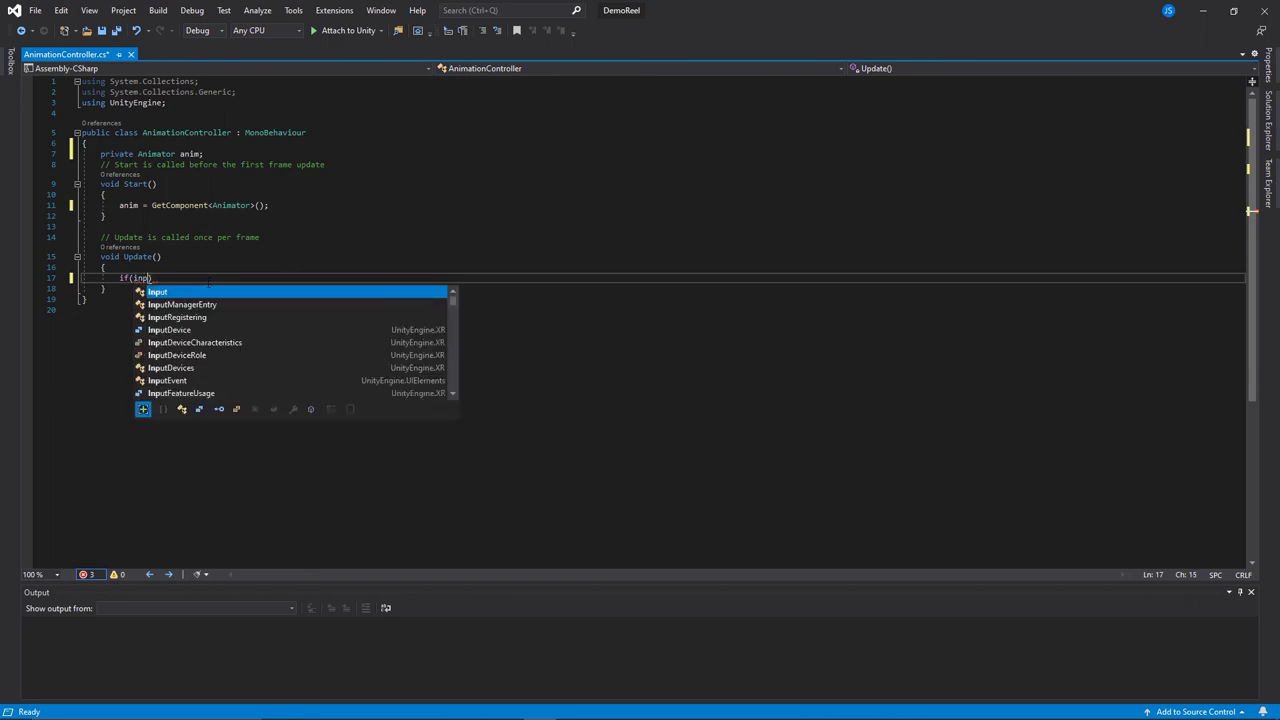
type("getkey")
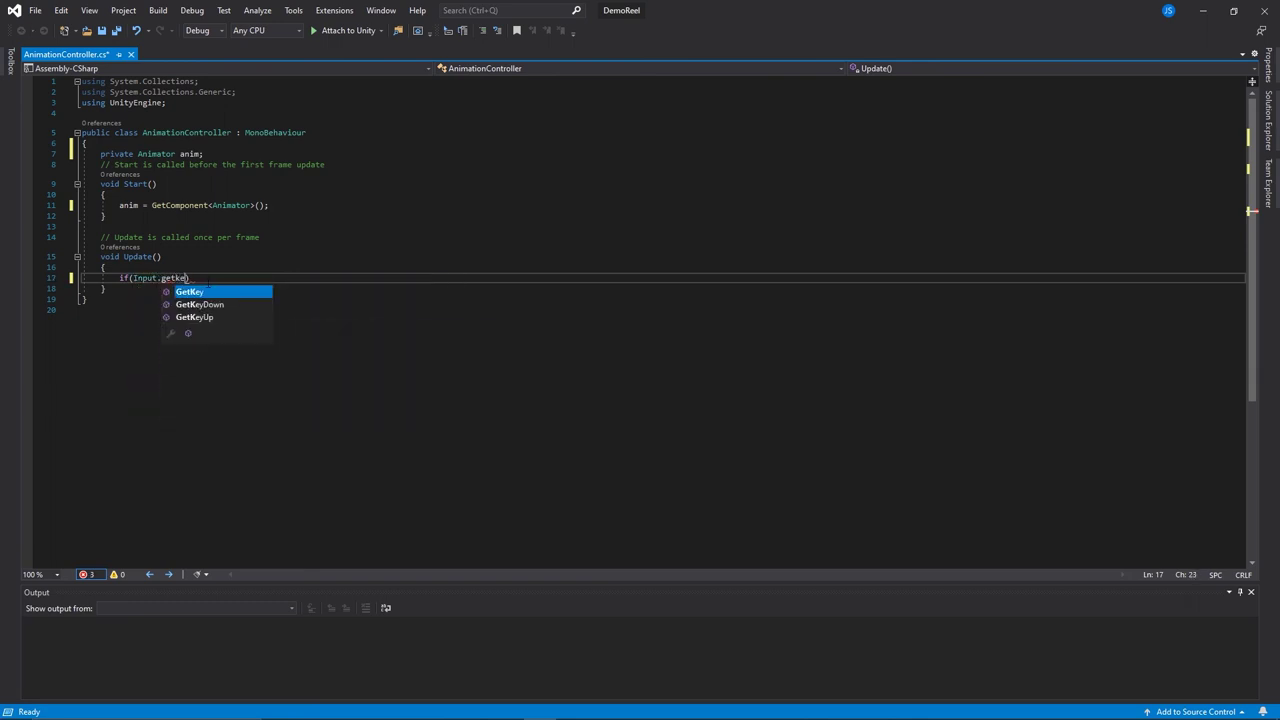
key("Tab")
type("(k")
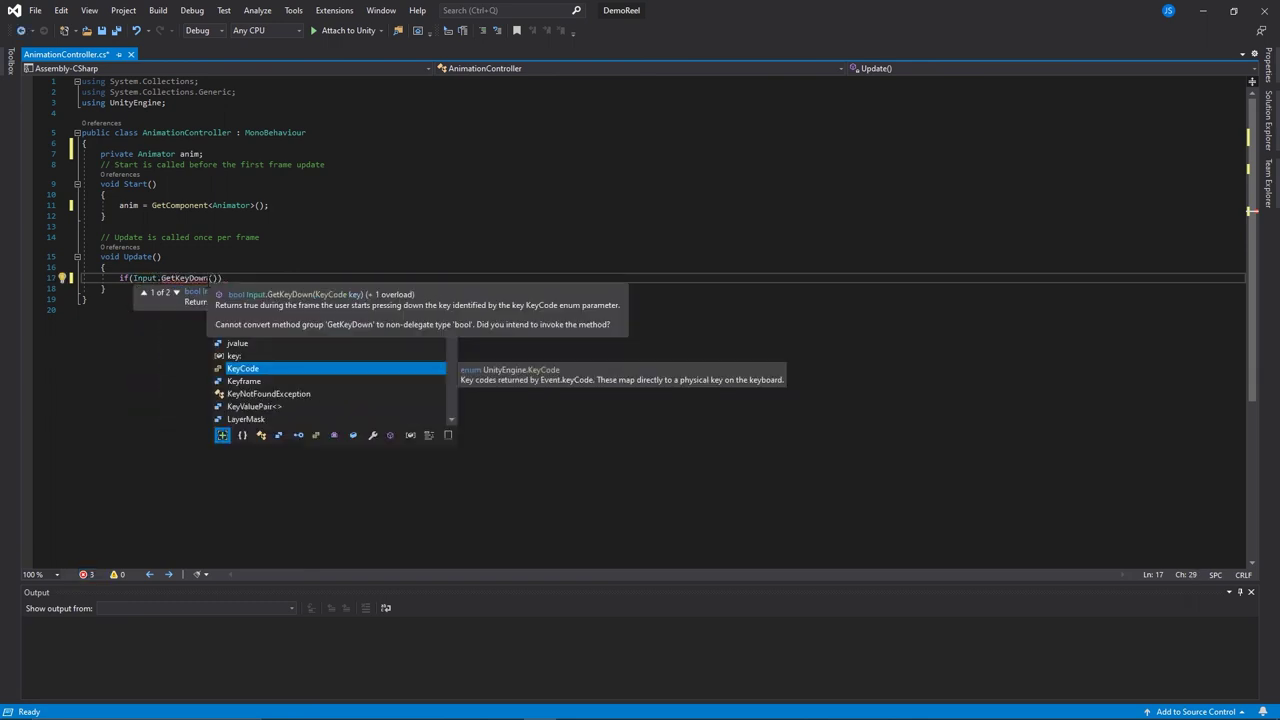
type("eyCode.p")
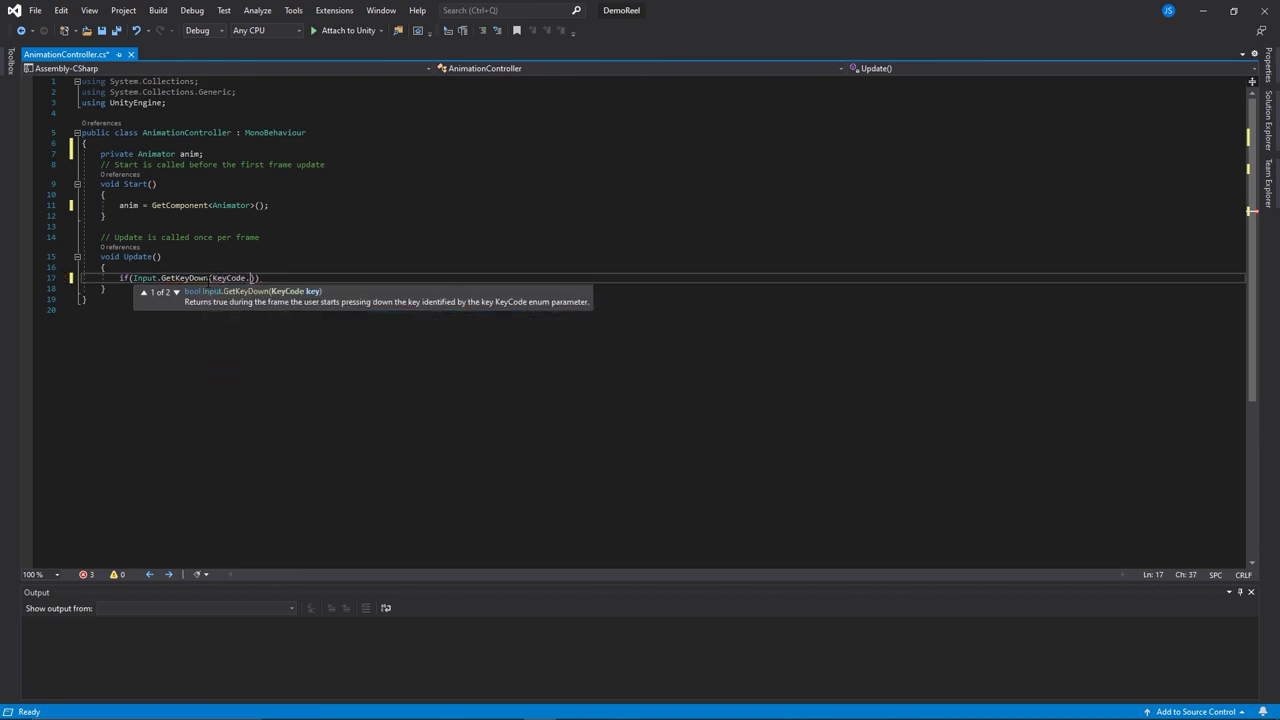
key("Tab")
key("End")
key("Return")
type("{")
key("Return")
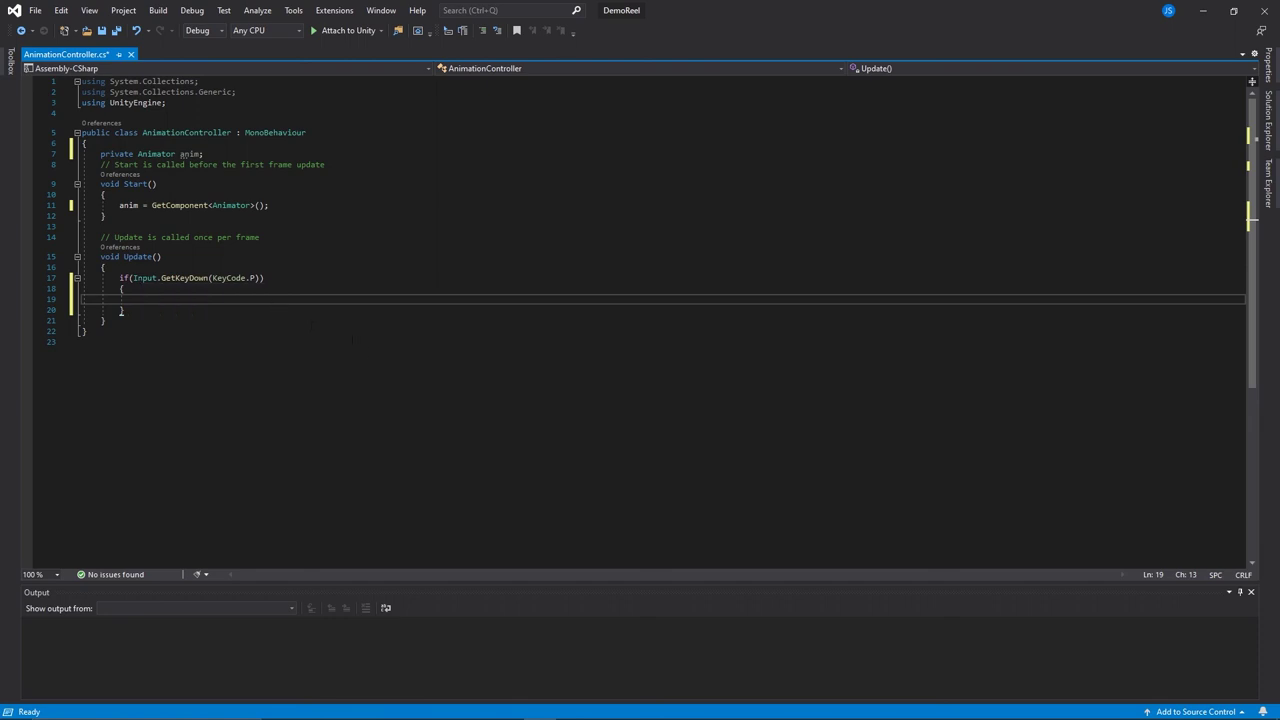
In the P block, set the walk bool to false and punch to true
type("anim.set")
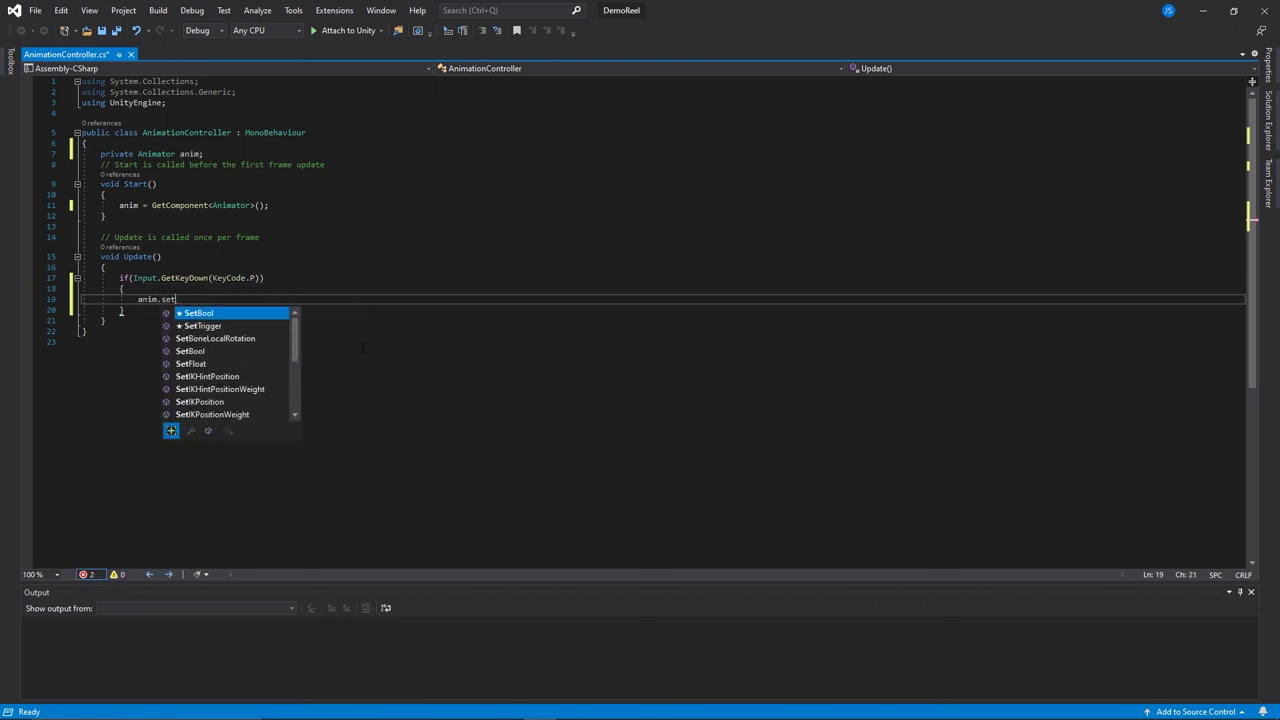
key("Tab")
type("(")
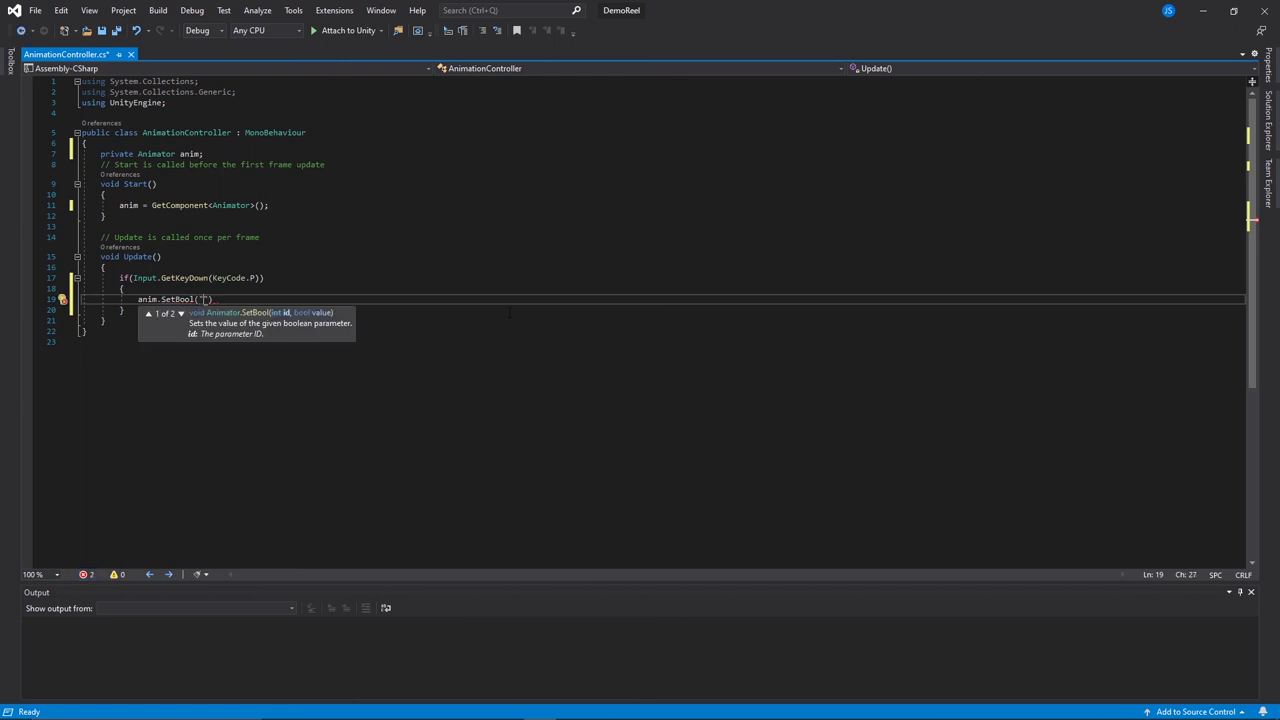
left_click(1203, 10)
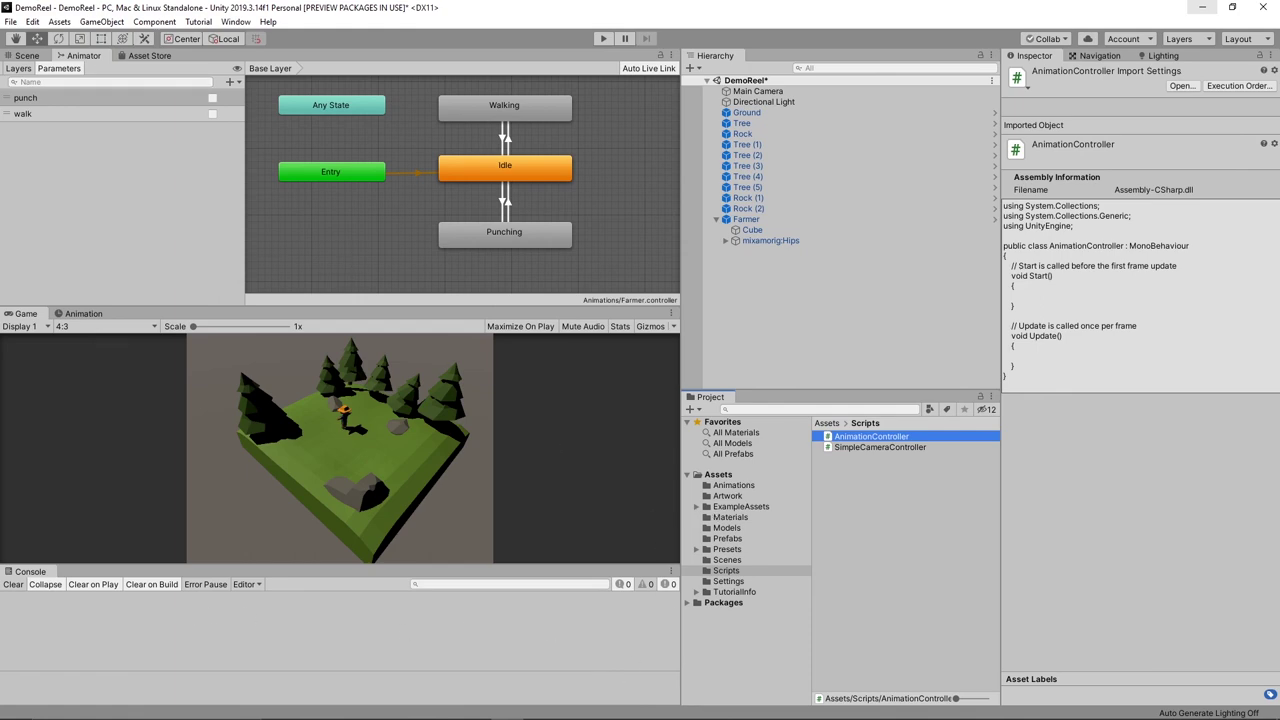
left_click(537, 708)
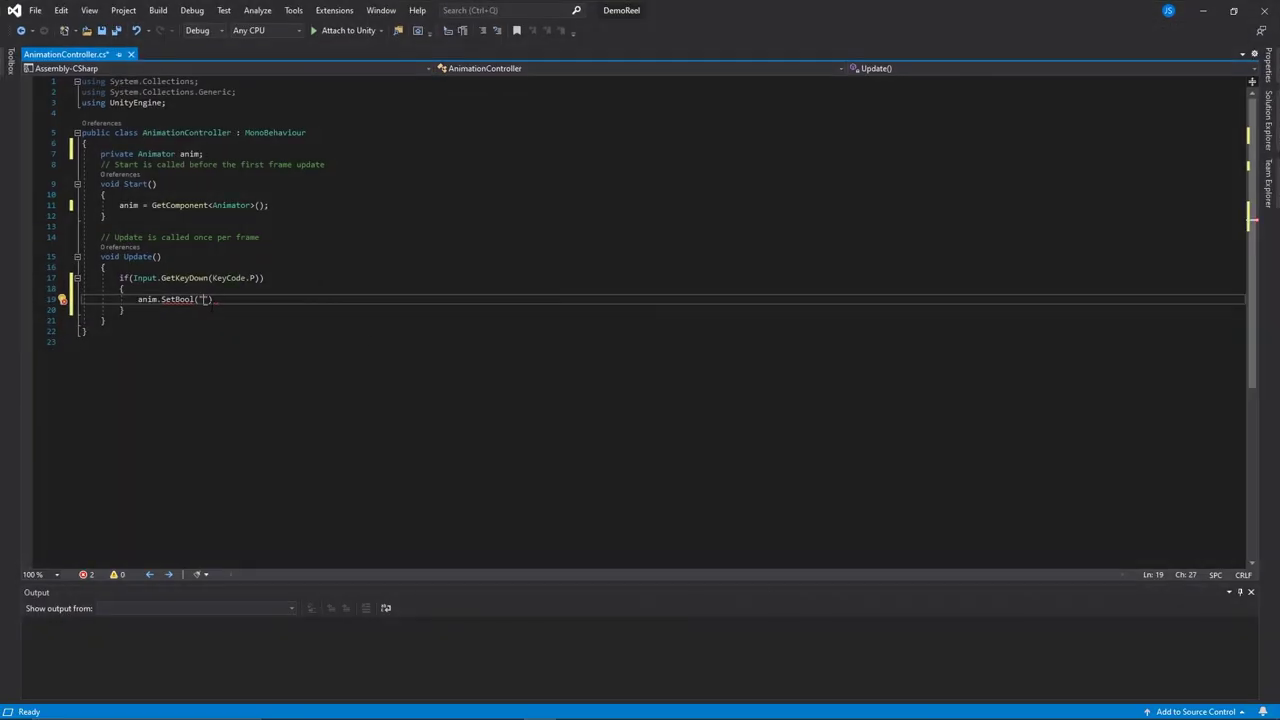
type("walk\", false);")
key("Return")
type("anim.SetBool(\"punch\", ")
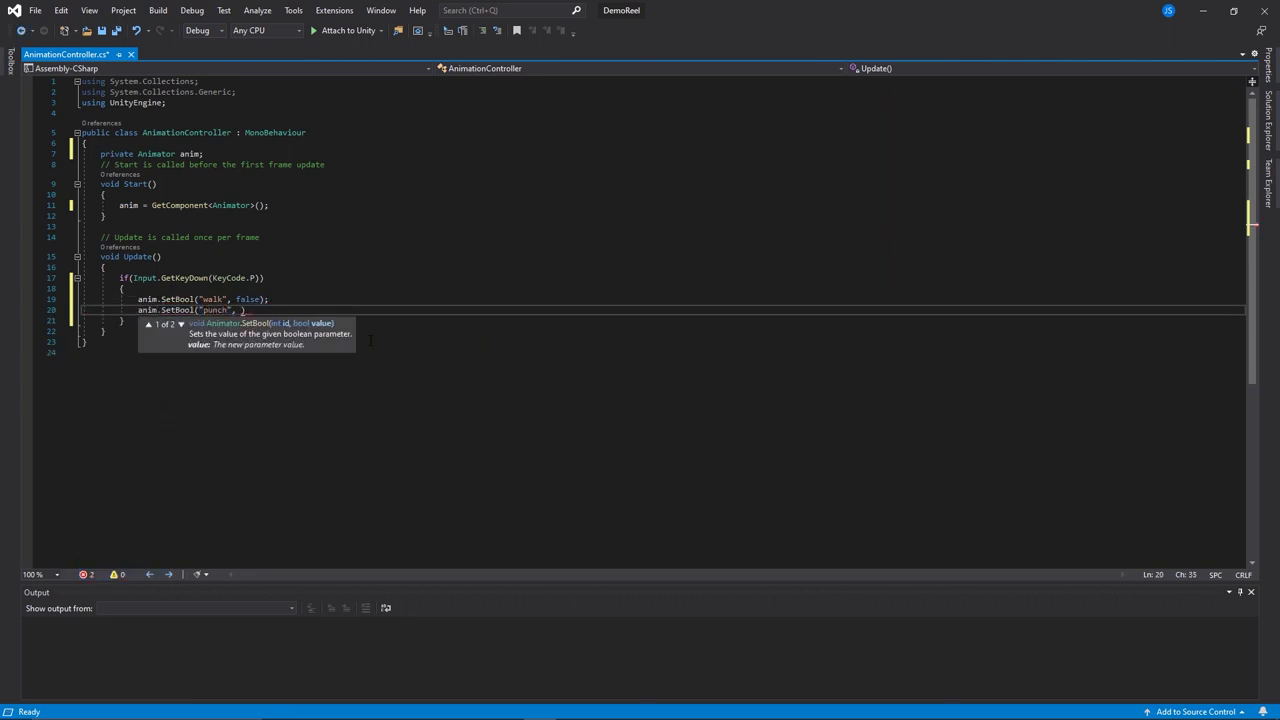
type("true)")
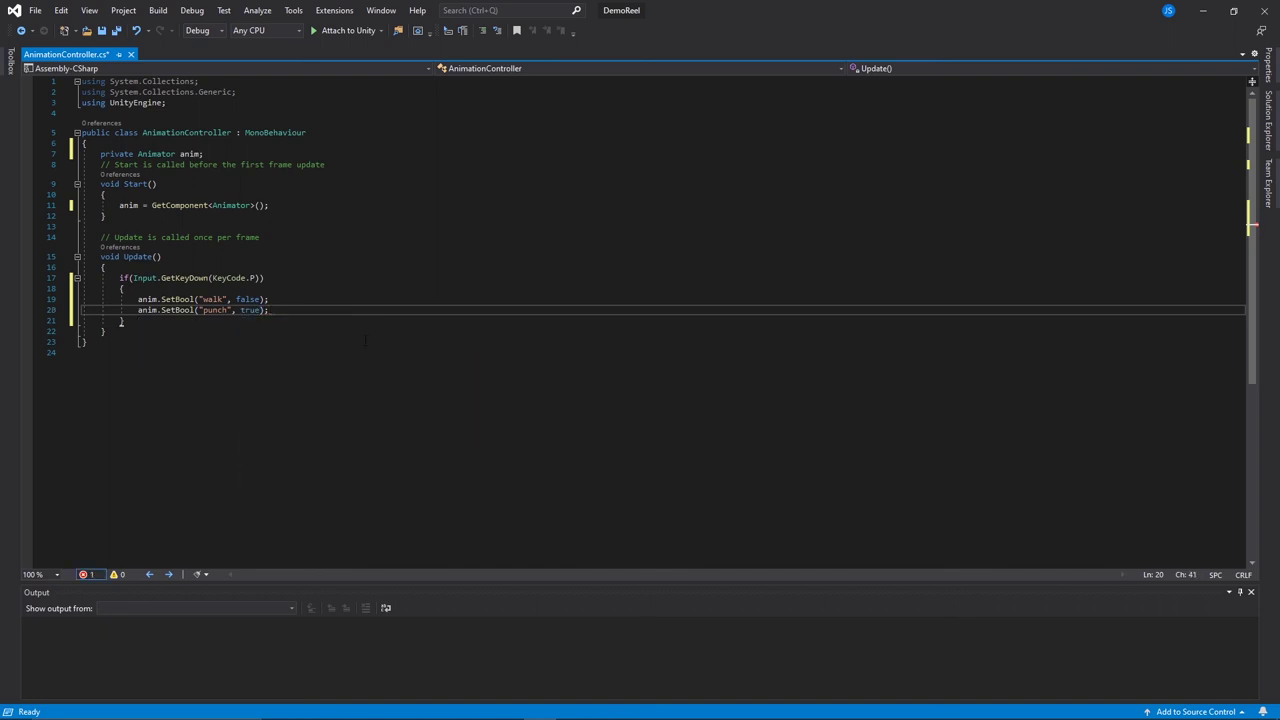
Duplicate the block for KeyCode.W setting walk true and punch false, then save
left_click_drag(270, 310, 119, 278)
key("ctrl+c")
key("ctrl+v")
type("Wtru")
double_click(245, 374)
type("false")
left_click(122, 352)
key("ctrl+s")
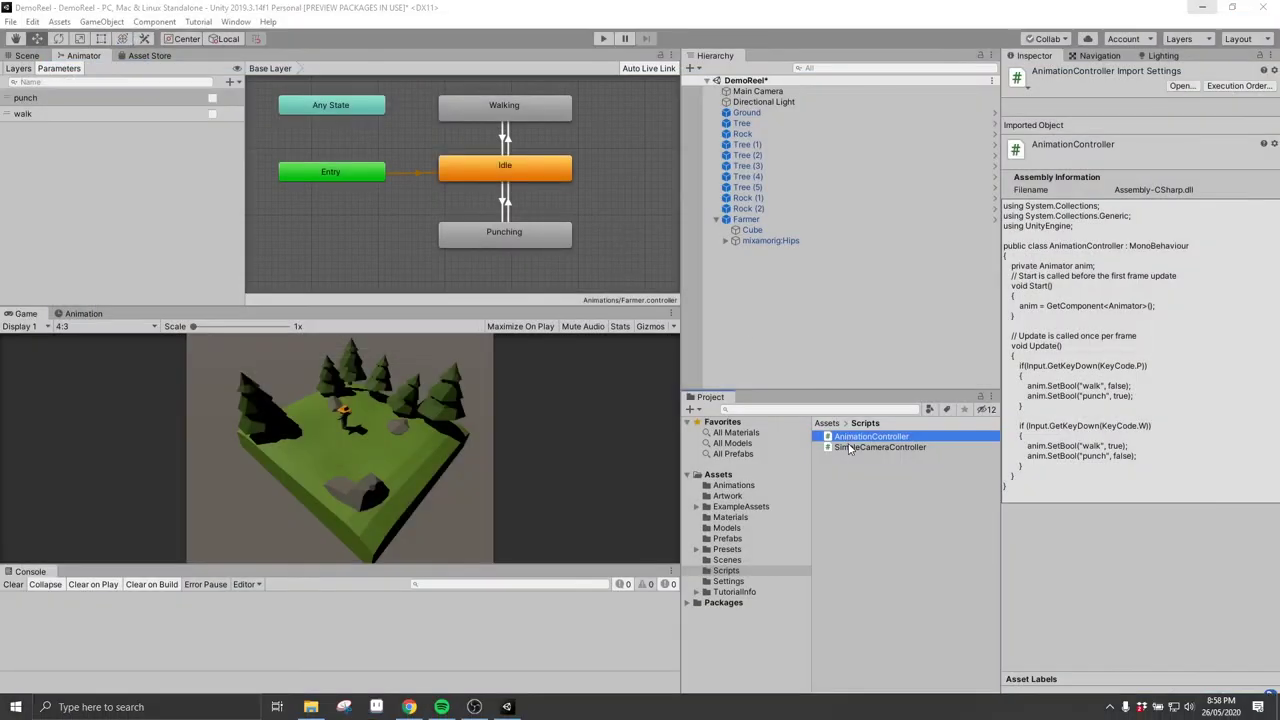
Attach AnimationController to Farmer, enable Maximize On Play, and start the scene
left_click_drag(845, 437, 746, 219)
left_click(526, 331)
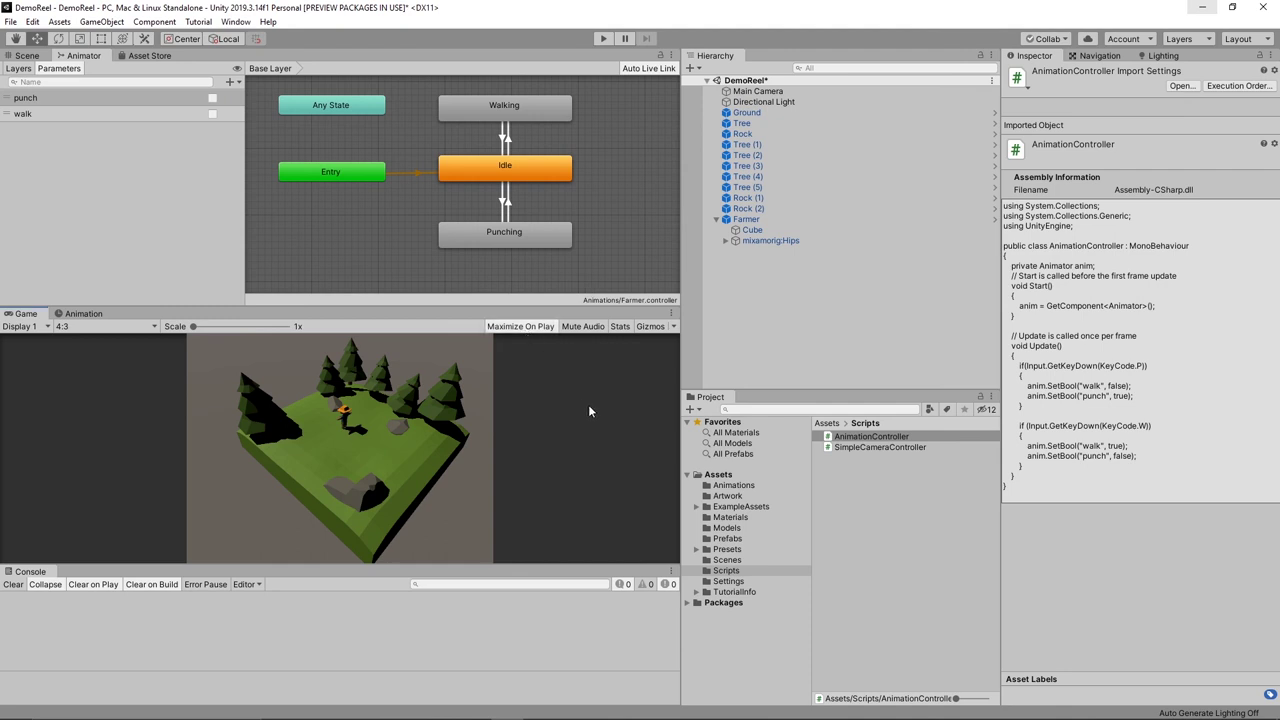
left_click(603, 38)
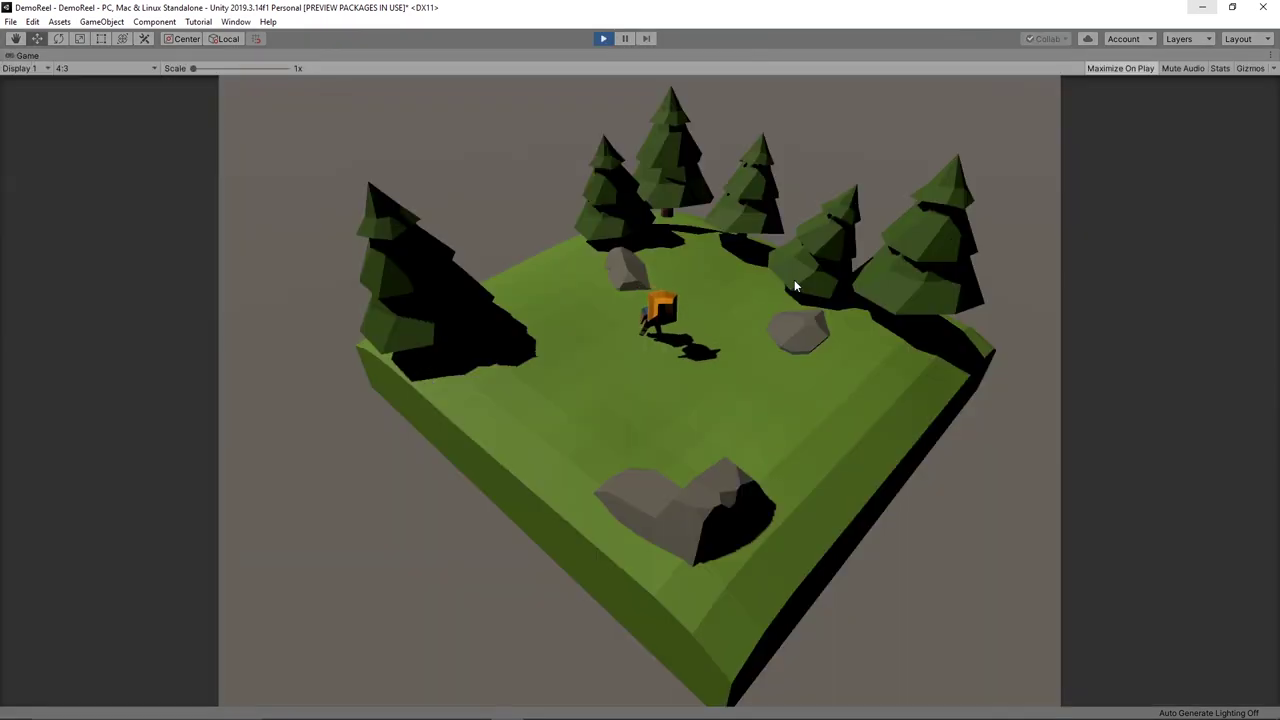